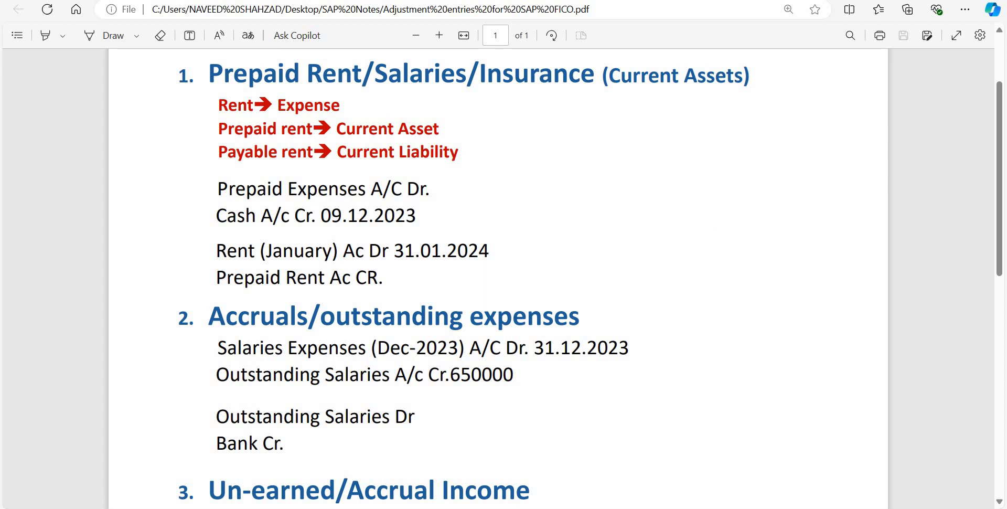
Switch to SAP Easy Access and open central G/L account maintenance with transaction fs00
click(644, 476)
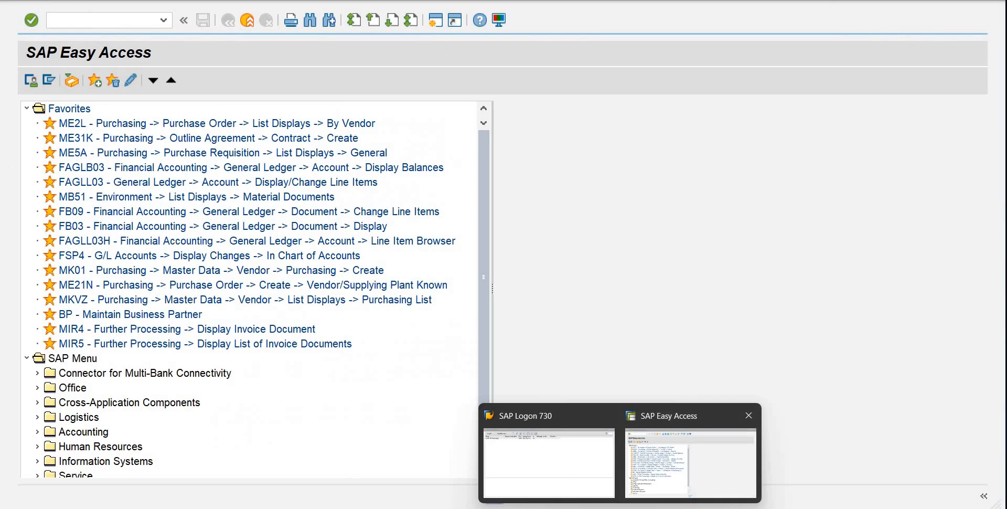
text(fs00)
key(Return)
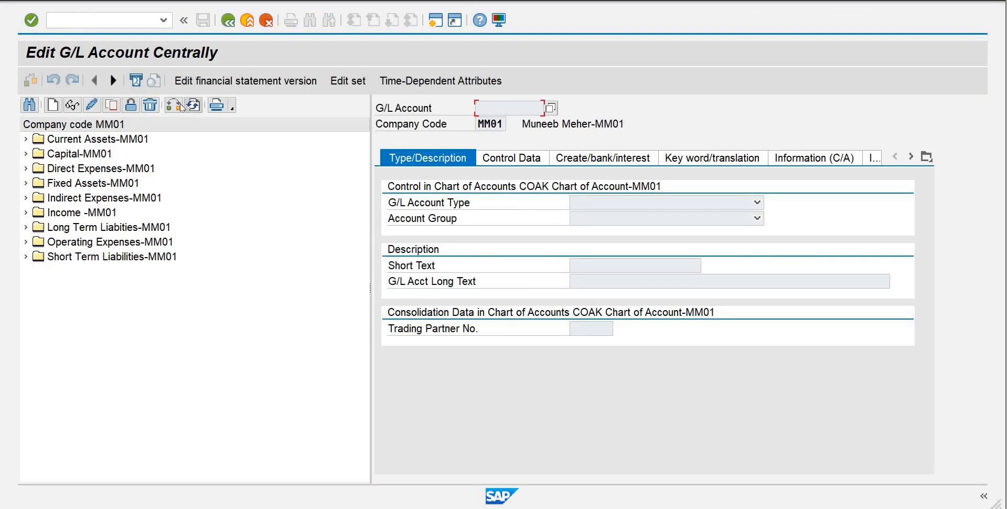
Change the company code for the G/L account list to OB01
click(179, 106)
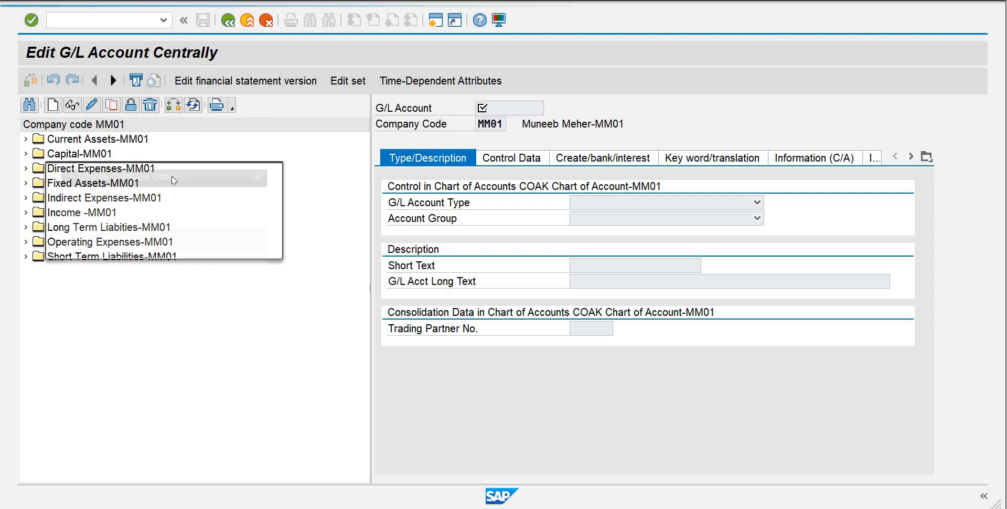
drag(204, 199, 185, 198)
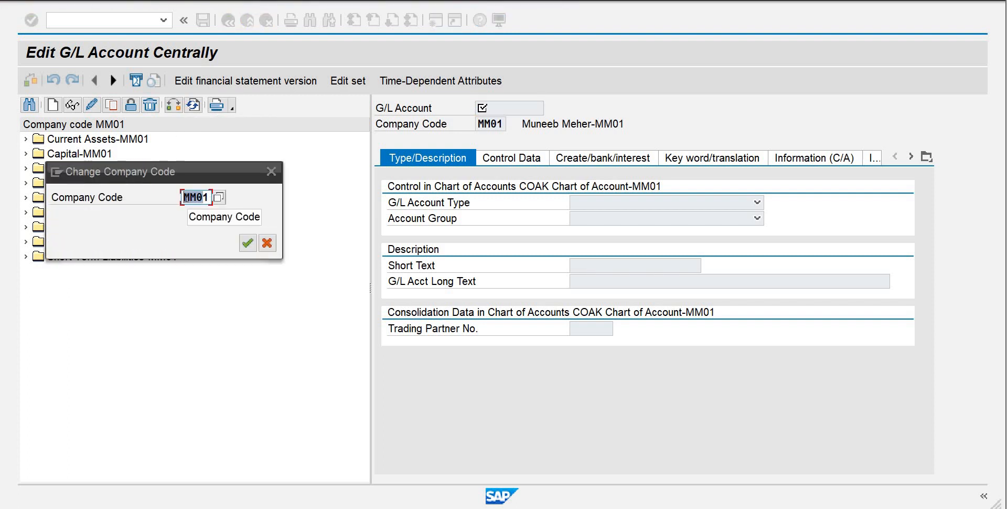
key(BackSpace)
text(ob)
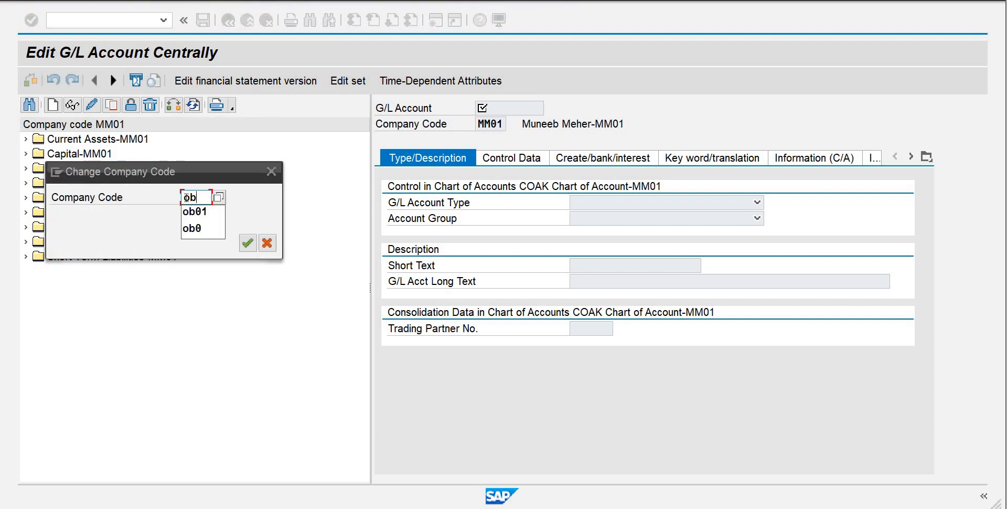
text(01)
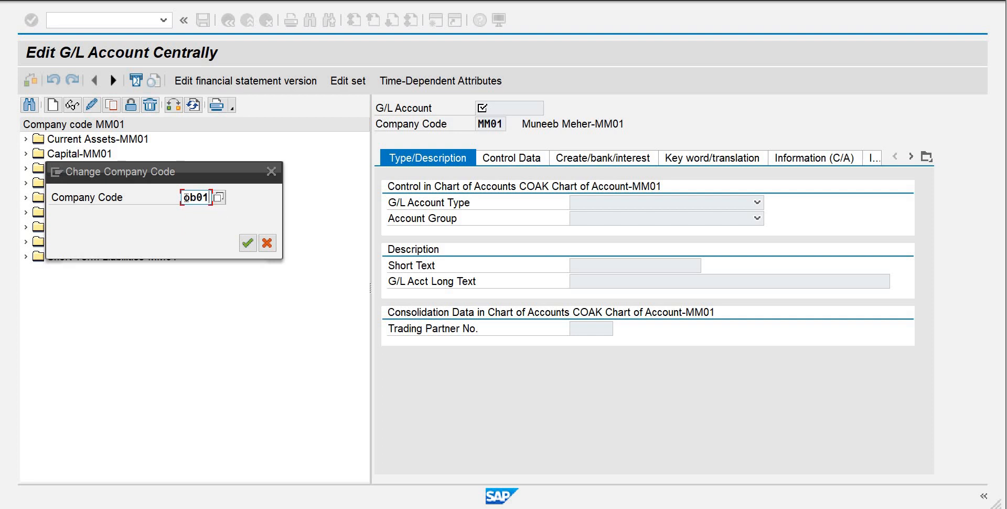
key(Return)
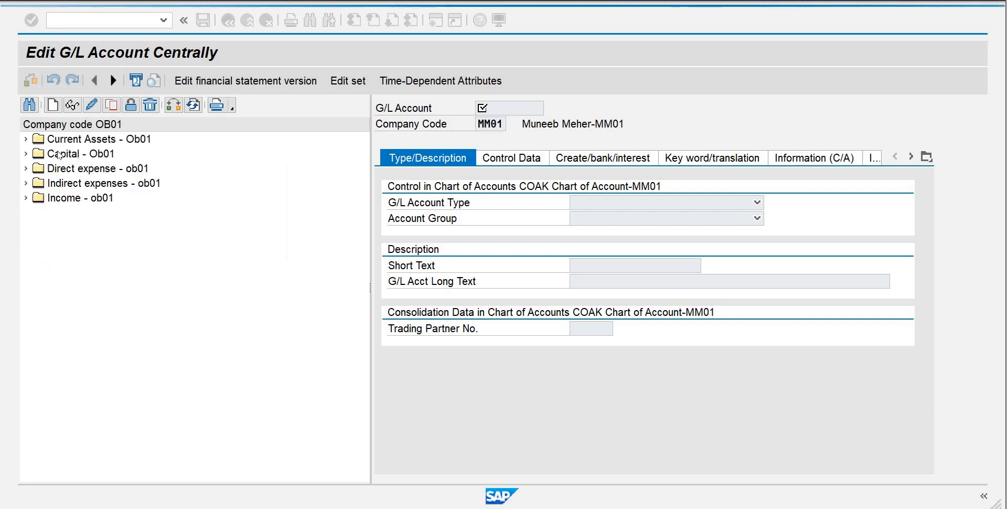
Copy the Cash in Hand account 101 from Current Assets as new G/L account 102 in company code OB01
click(26, 169)
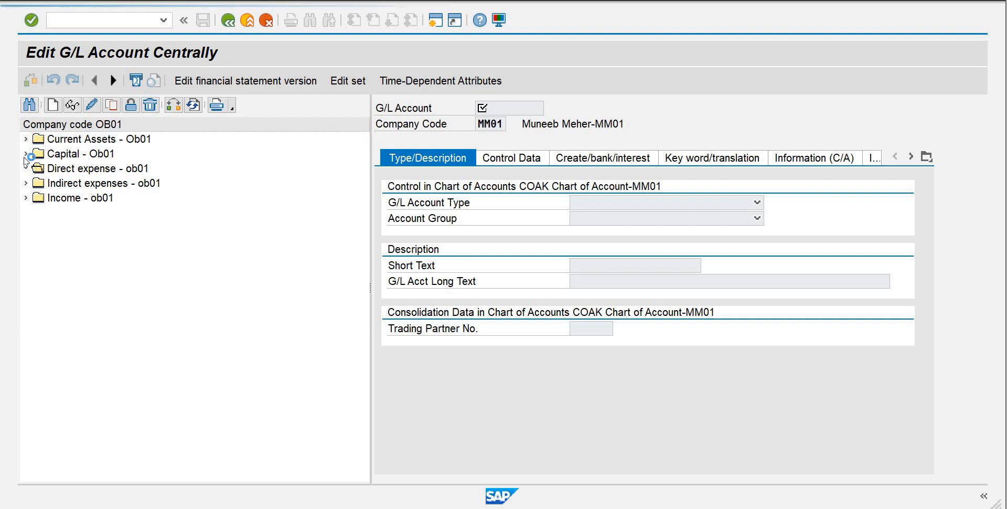
click(105, 141)
click(26, 139)
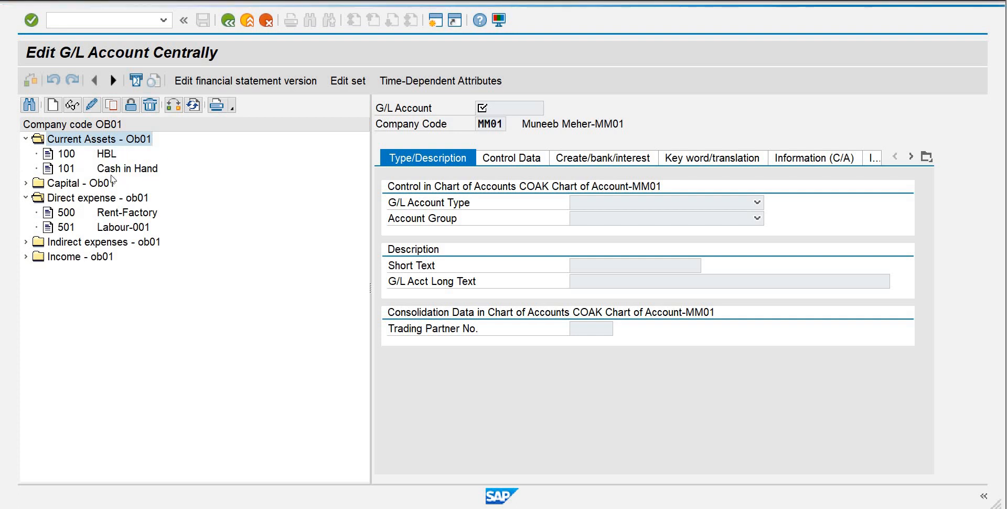
click(94, 168)
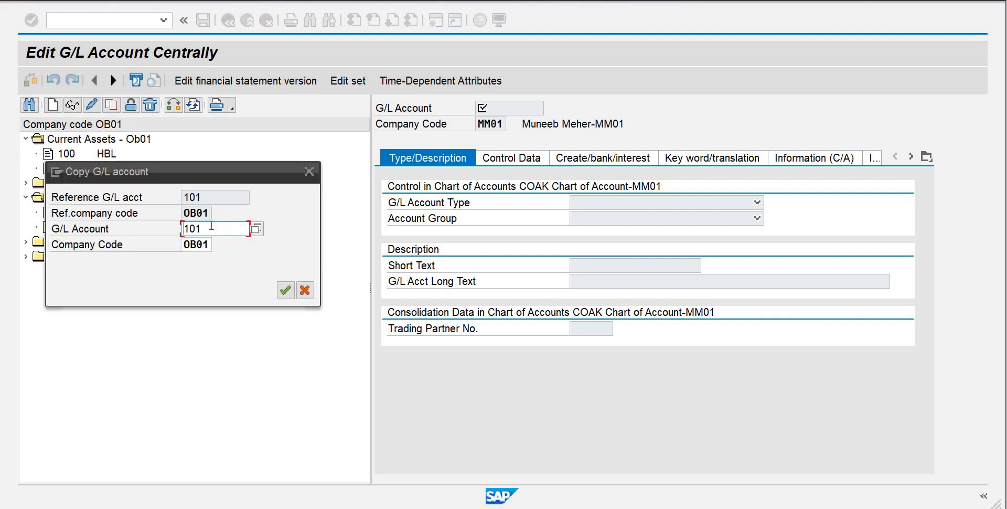
key(BackSpace)
text(2)
key(Return)
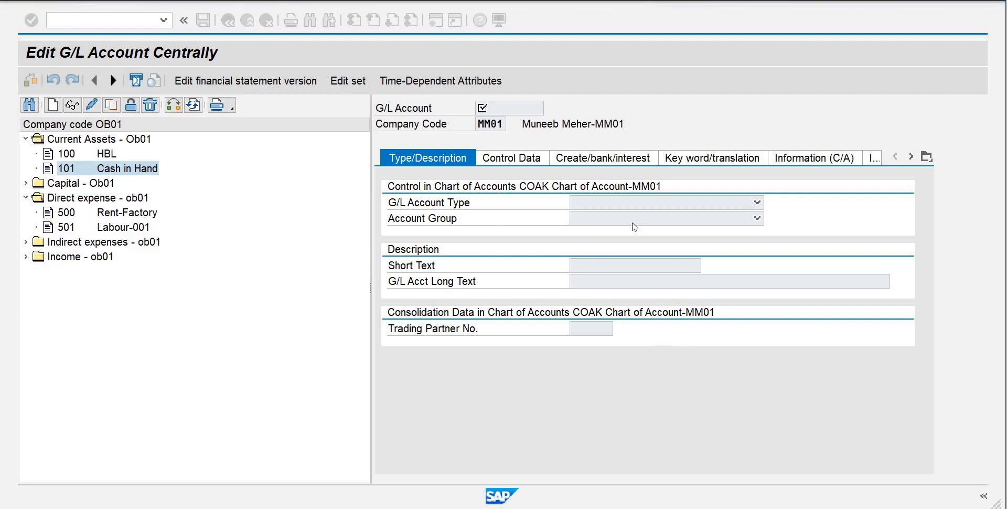
Set account 102's short text to "Prepaid Rent" and its long text to "Prepaid Rent (Factory)", and save it
drag(653, 275, 525, 276)
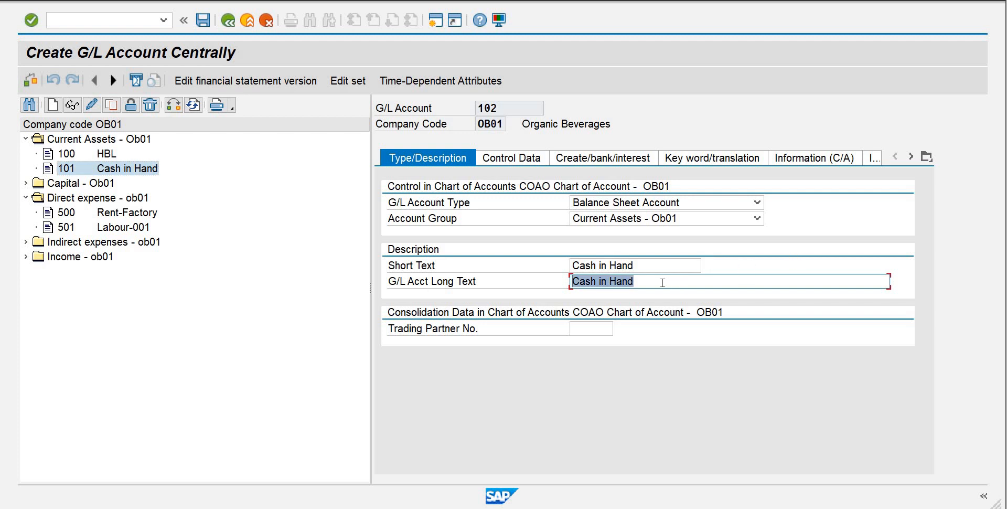
key(shift+Tab)
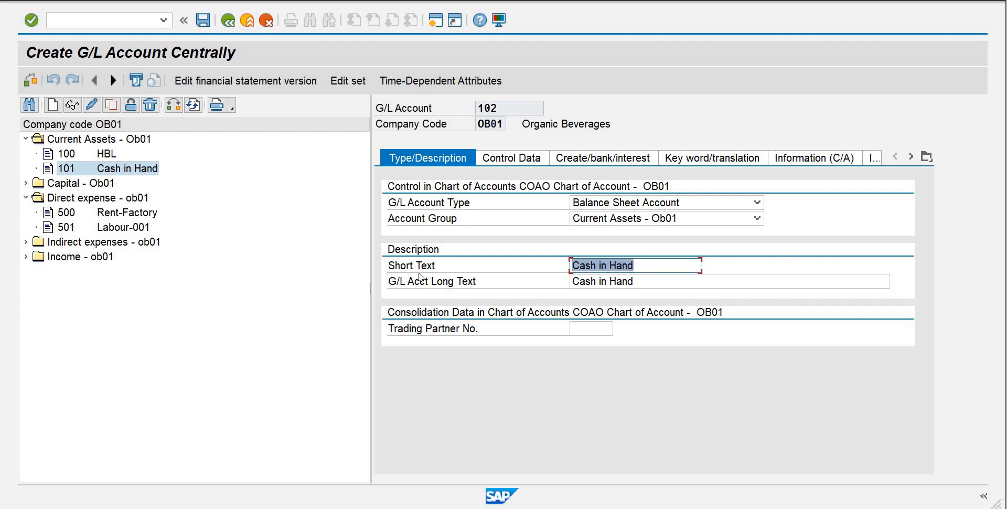
text(Prepaid Rent)
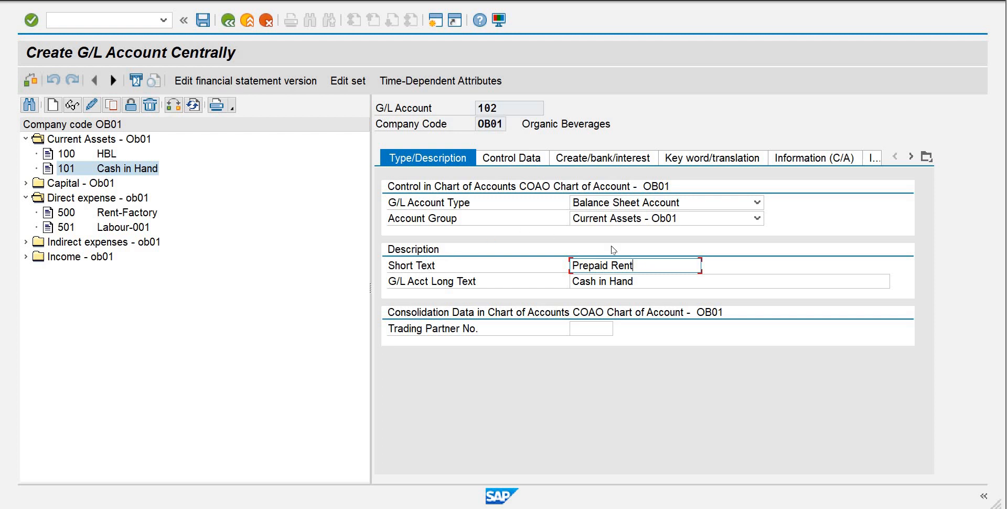
key(shift+Home)
key(ctrl+c)
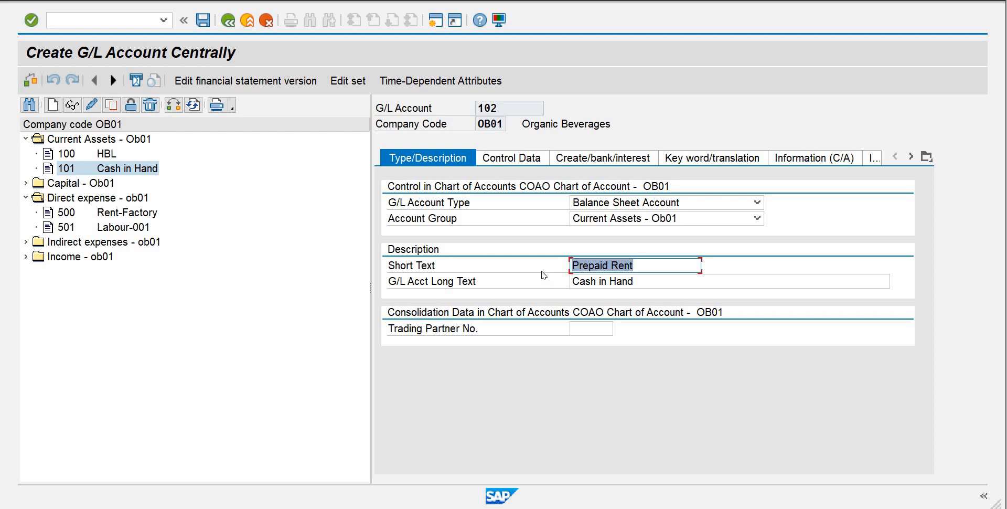
click(661, 281)
key(Tab)
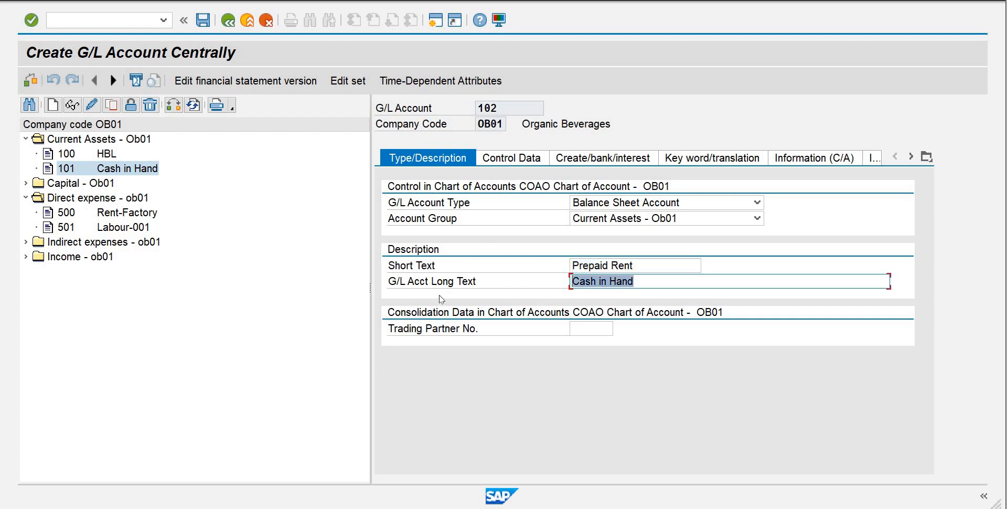
key(ctrl+v)
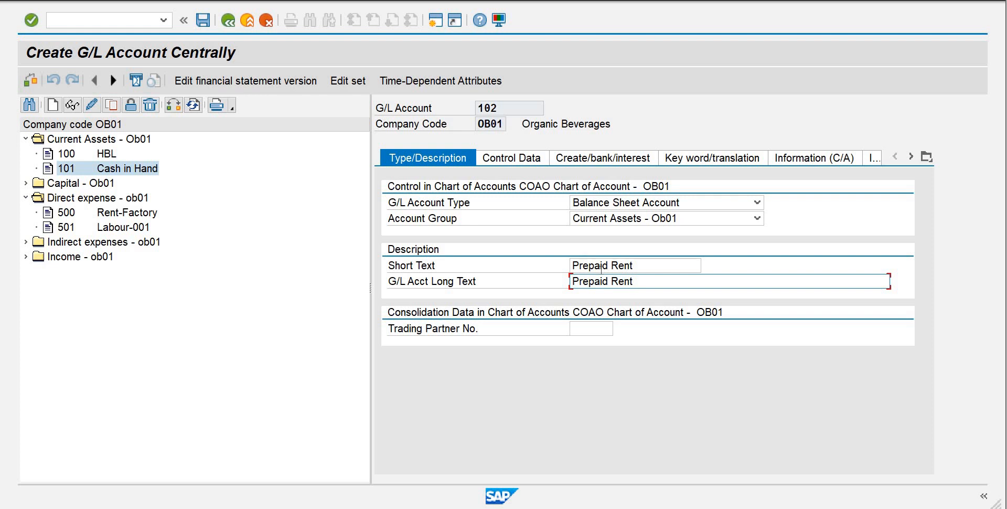
text((Factory))
click(203, 21)
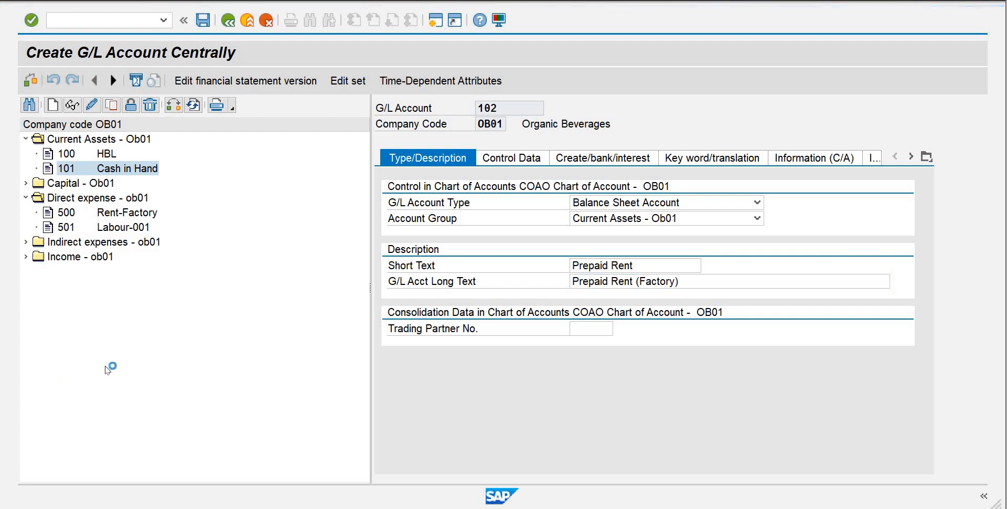
Copy the Prepaid Rent account 102 as new G/L account 103 in company code OB01
click(111, 106)
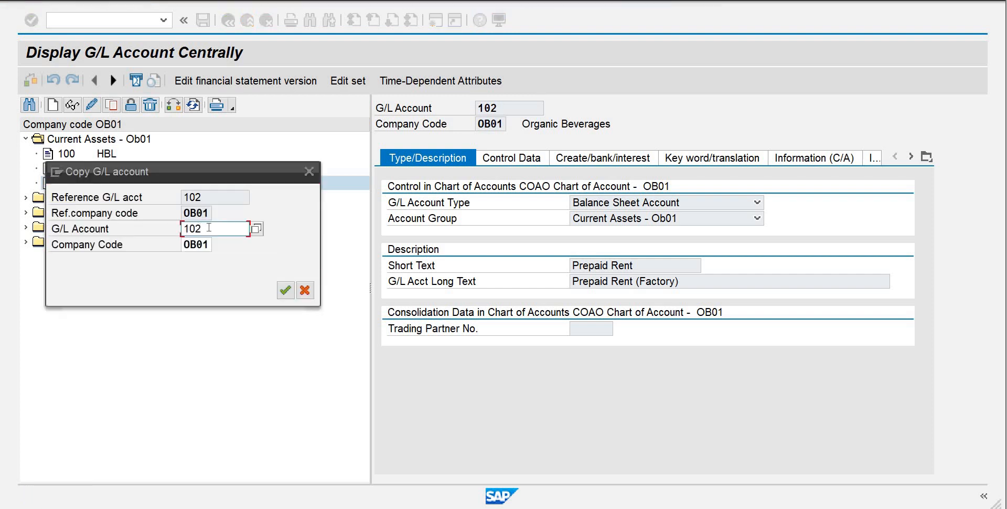
key(BackSpace)
text(3)
key(Return)
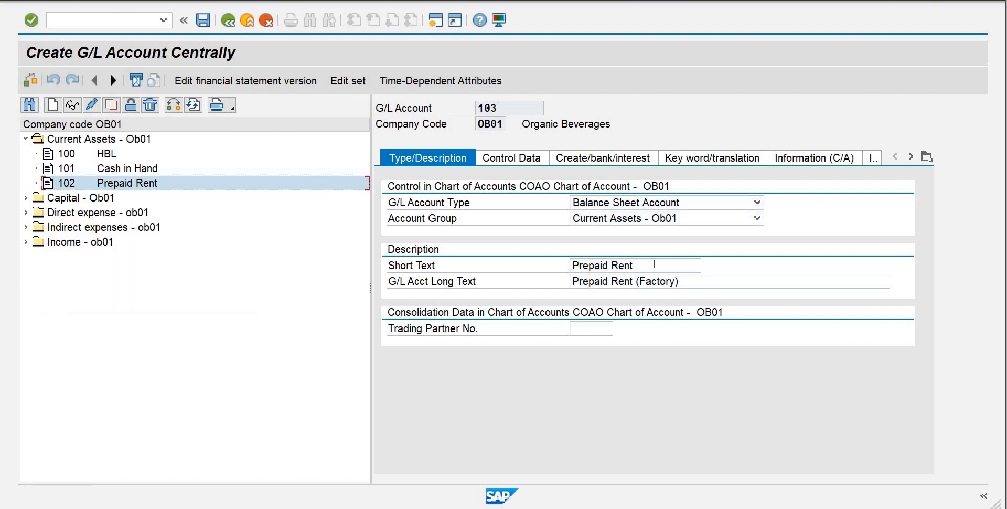
Change the short text of account 103 to "Prepaid Stationary"
click(654, 263)
key(BackSpace)
key(BackSpace)
key(BackSpace)
key(BackSpace)
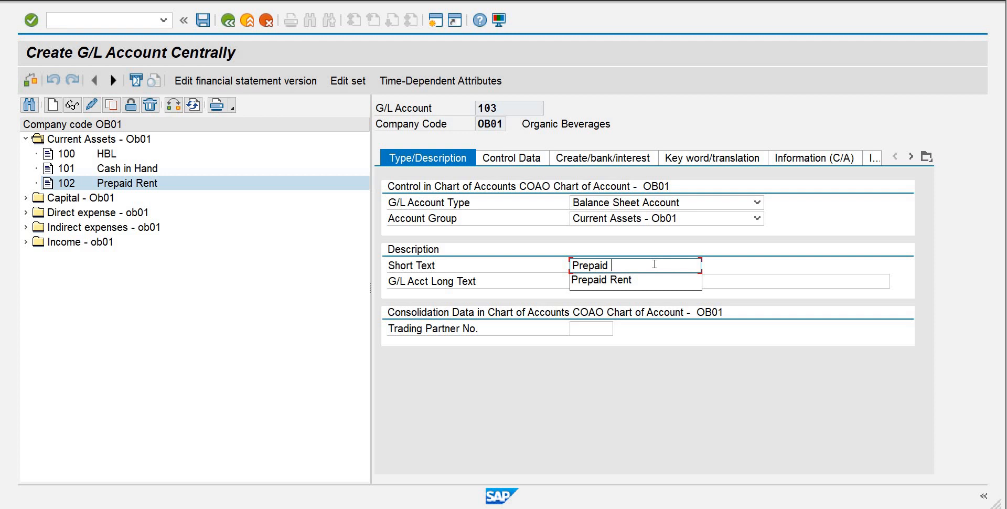
text(St)
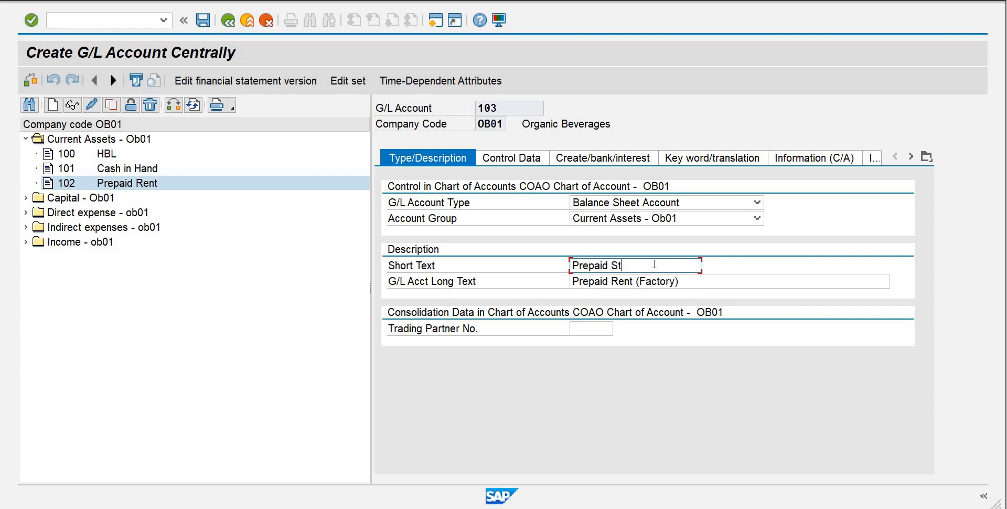
text(ationary)
Replace the last word of account 103's short text so that it reads "Prepaid Legal Charge"
drag(660, 265, 611, 265)
drag(662, 265, 612, 264)
key(BackSpace)
text(Lwg)
key(BackSpace)
key(BackSpace)
text(egal Charge)
Copy the short text "Prepaid Legal Charge" into account 103's long text and save the account
drag(679, 266, 446, 266)
key(ctrl+c)
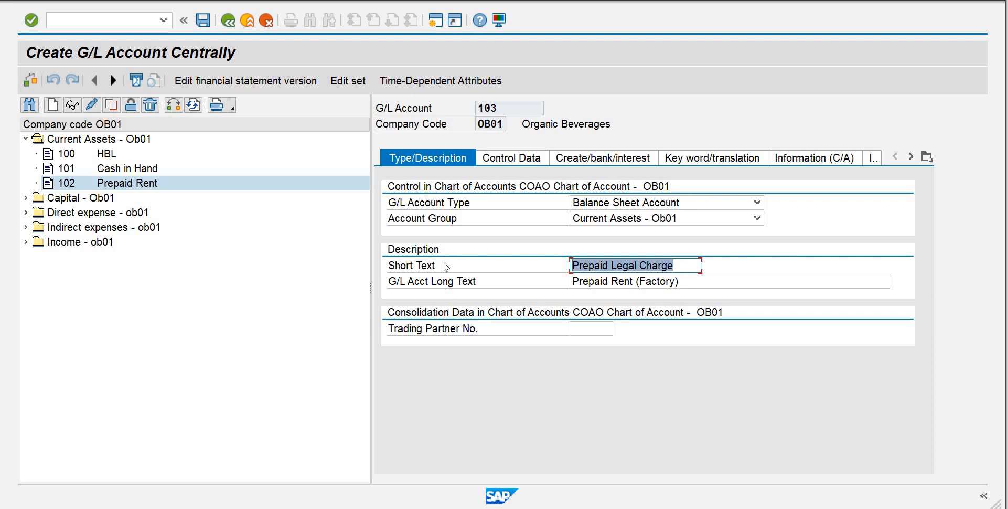
drag(686, 286, 488, 285)
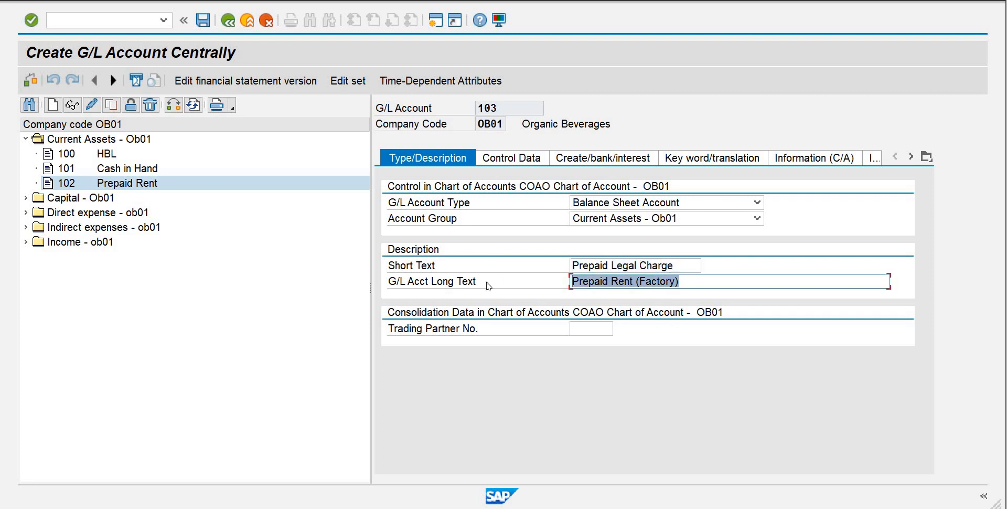
key(ctrl+v)
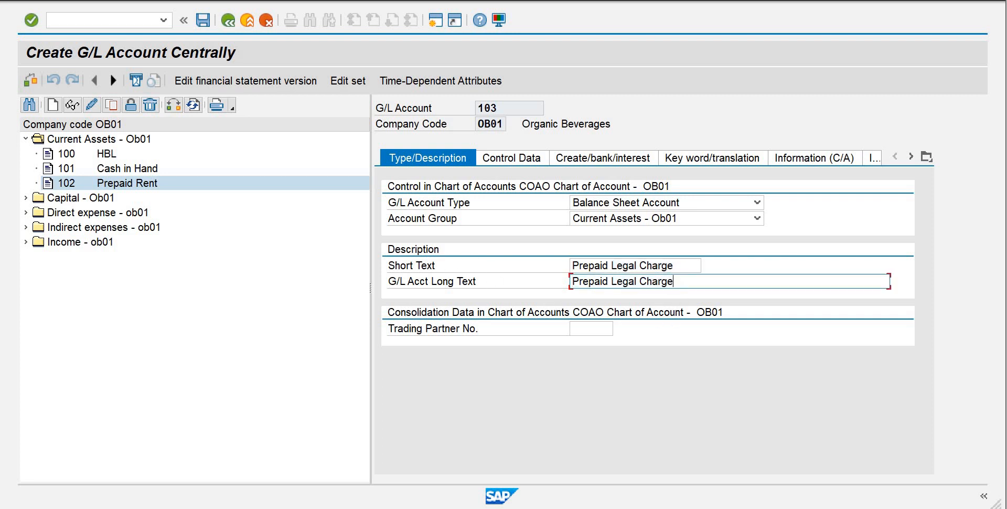
click(203, 22)
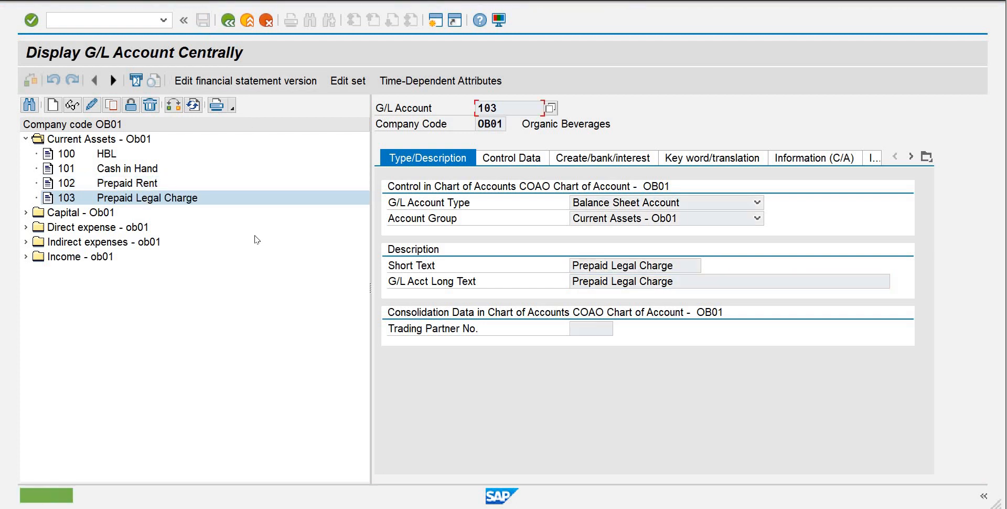
Expand the Direct expense group and compare its Rent-Factory account with the Prepaid Rent account
click(126, 196)
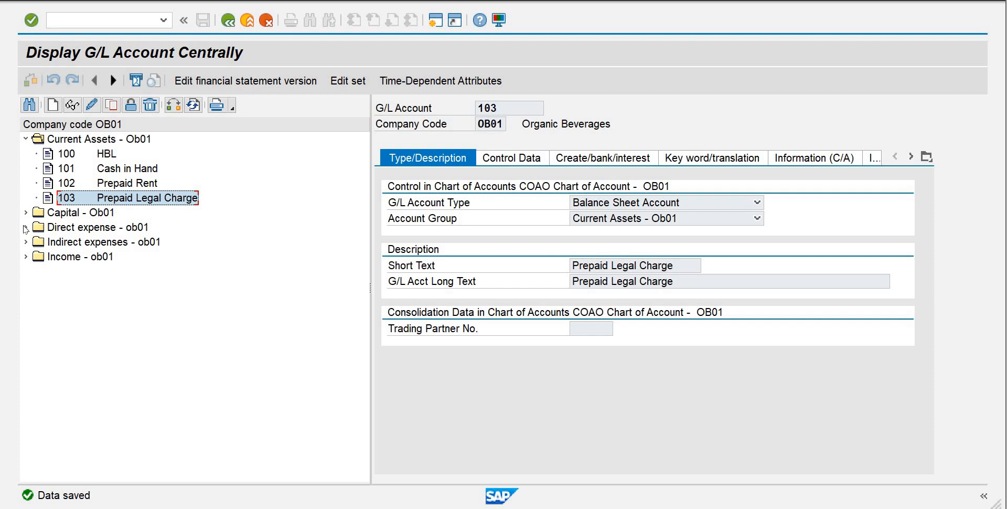
click(25, 227)
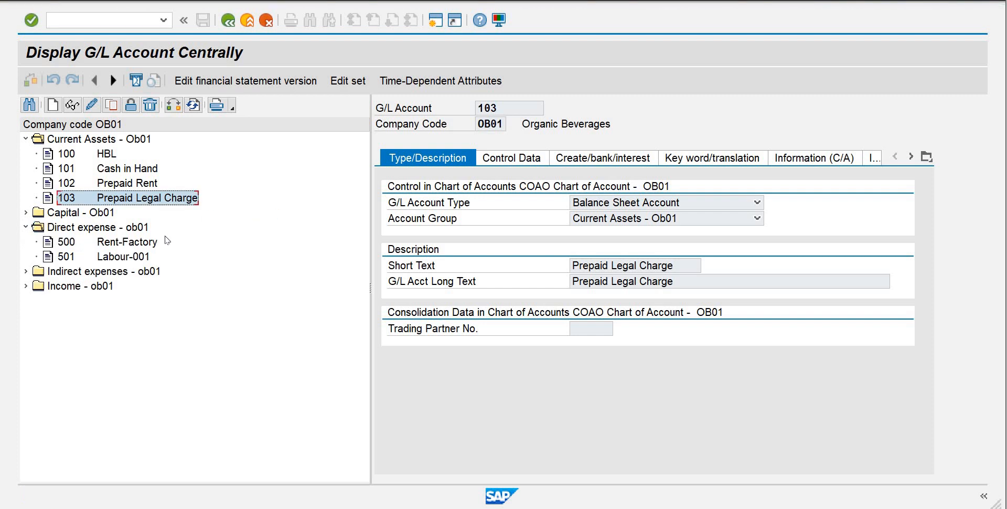
click(120, 243)
click(129, 183)
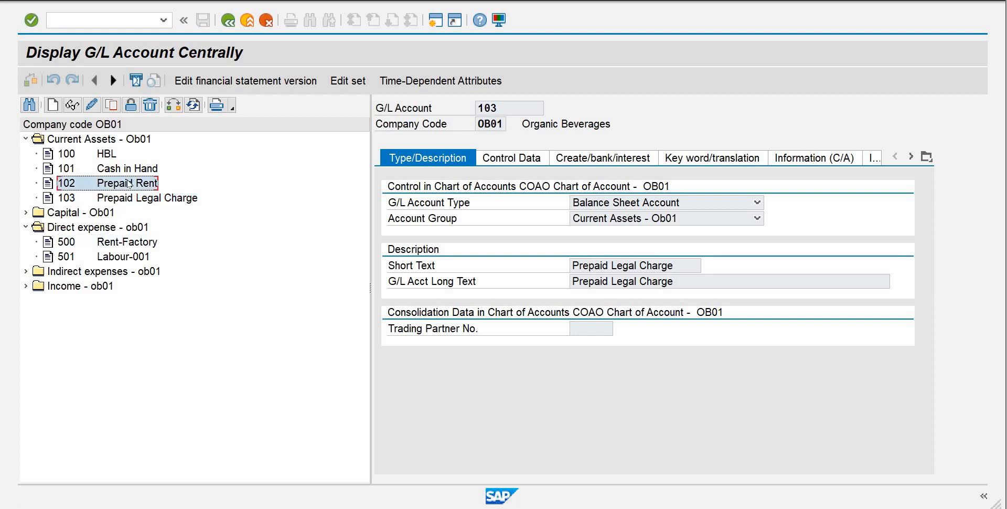
click(134, 243)
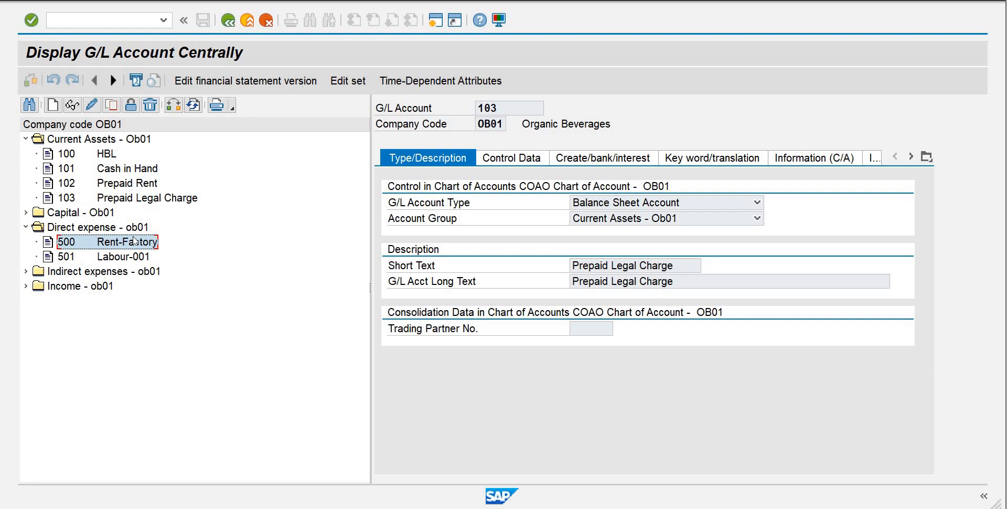
click(105, 257)
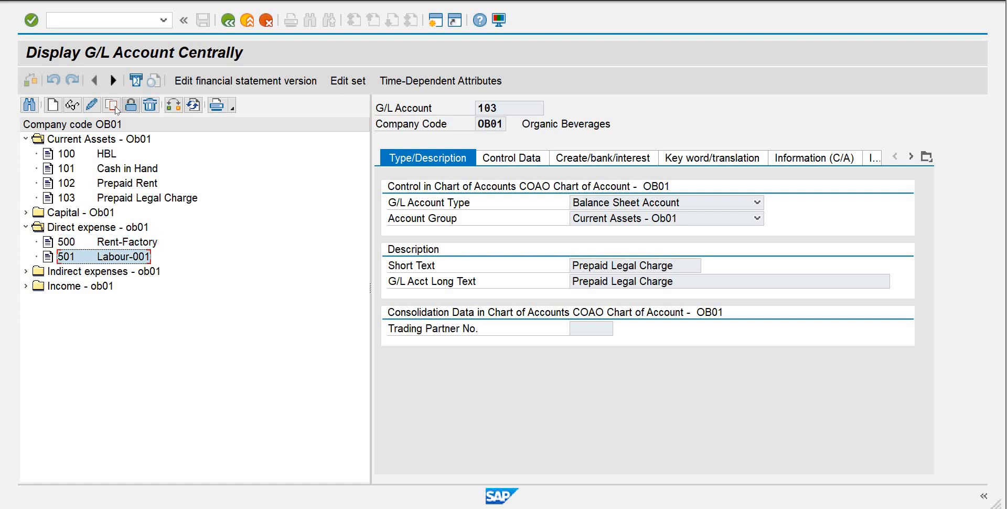
click(111, 106)
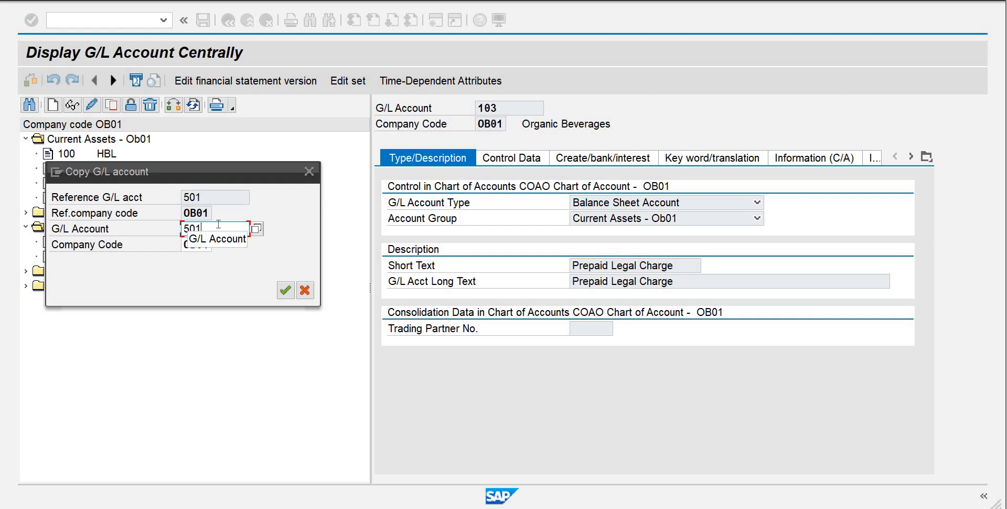
click(310, 173)
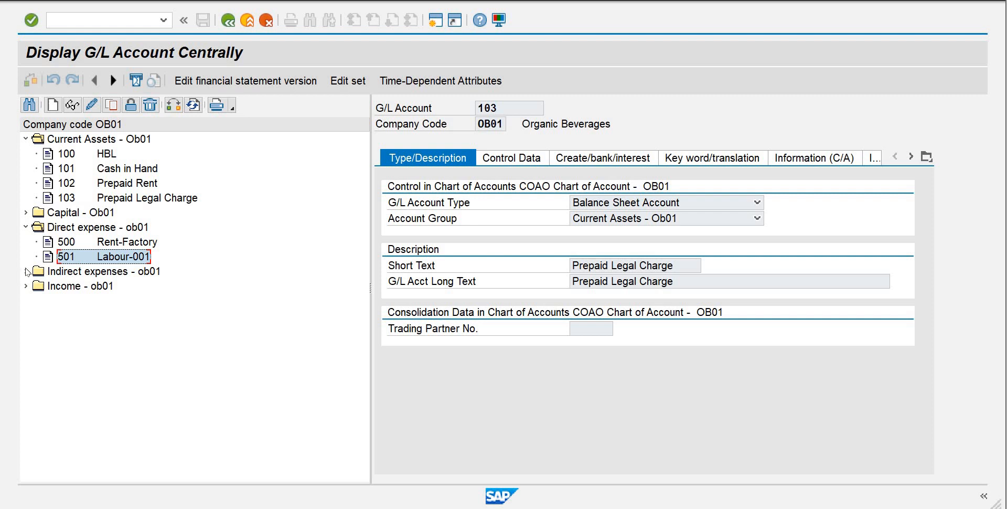
Expand the Indirect expenses group and create G/L account 602 in company code OB01 with account 601 Stationary as template
click(26, 272)
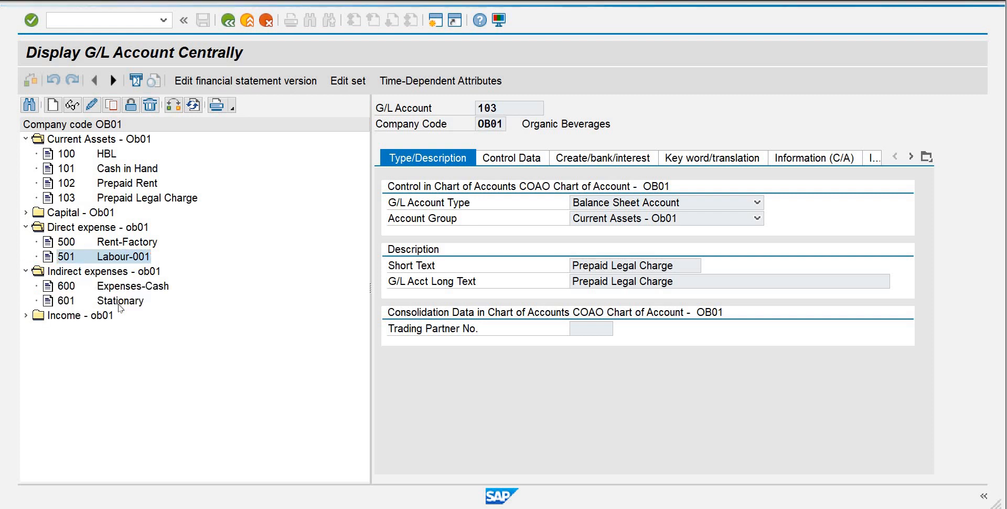
click(146, 107)
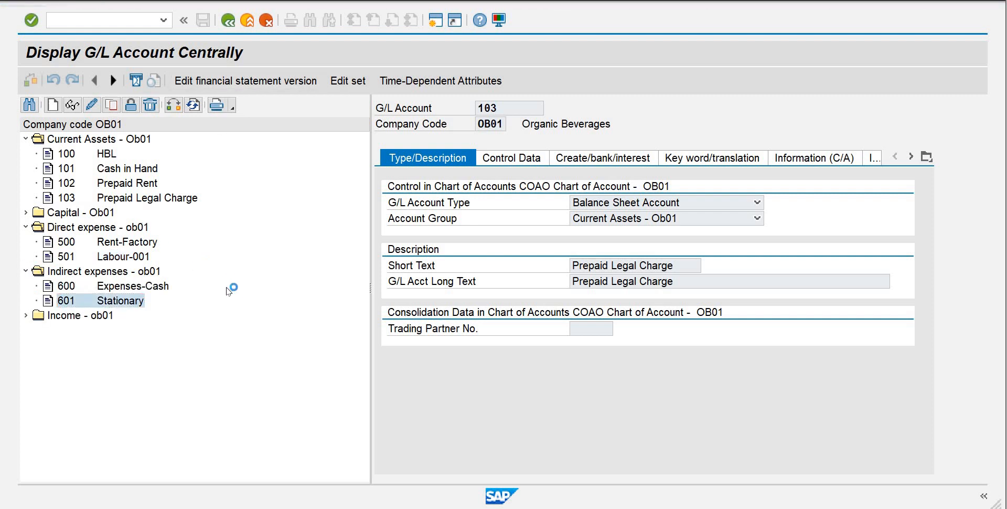
click(200, 230)
key(BackSpace)
text(2)
key(Return)
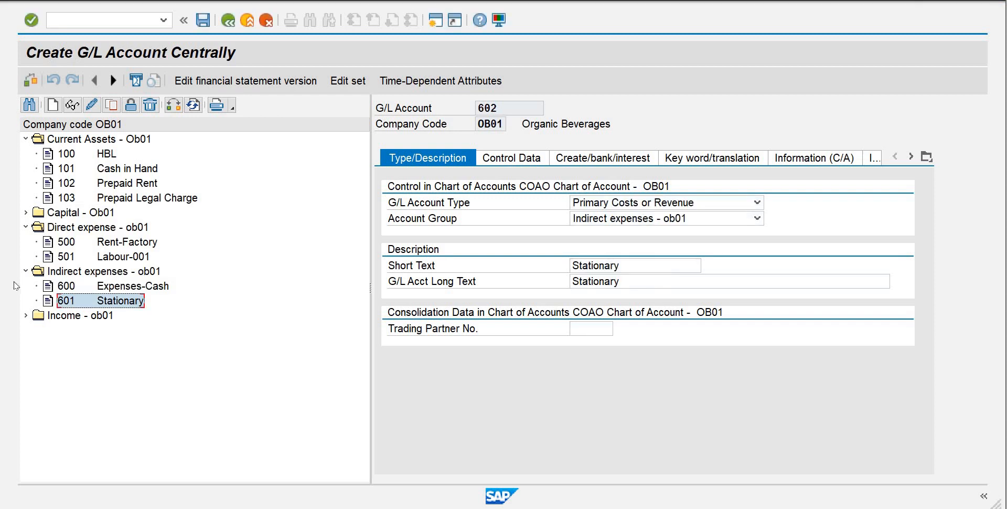
Change the short text of account 602 to "Legal Charges"
drag(624, 265, 468, 265)
text(L)
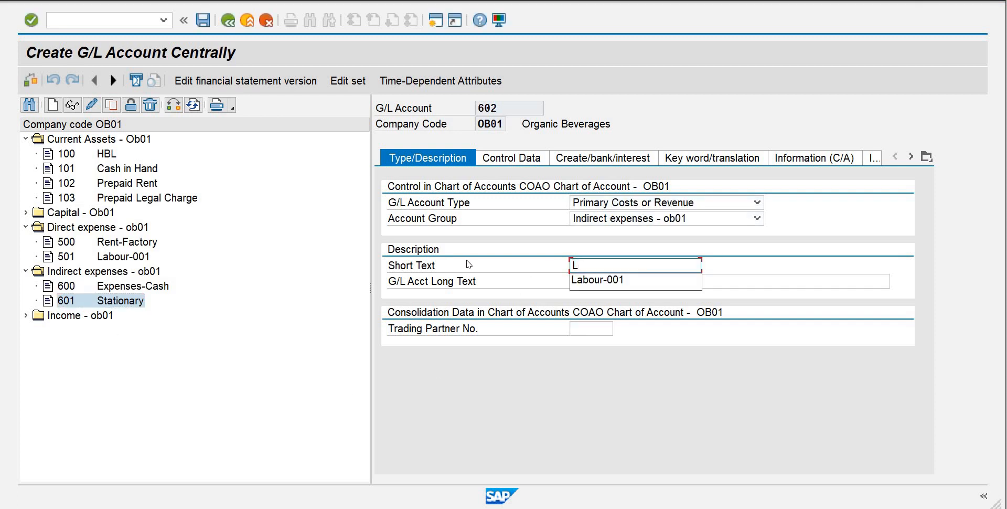
text(egal CHarges)
key(BackSpace)
key(BackSpace)
key(BackSpace)
key(BackSpace)
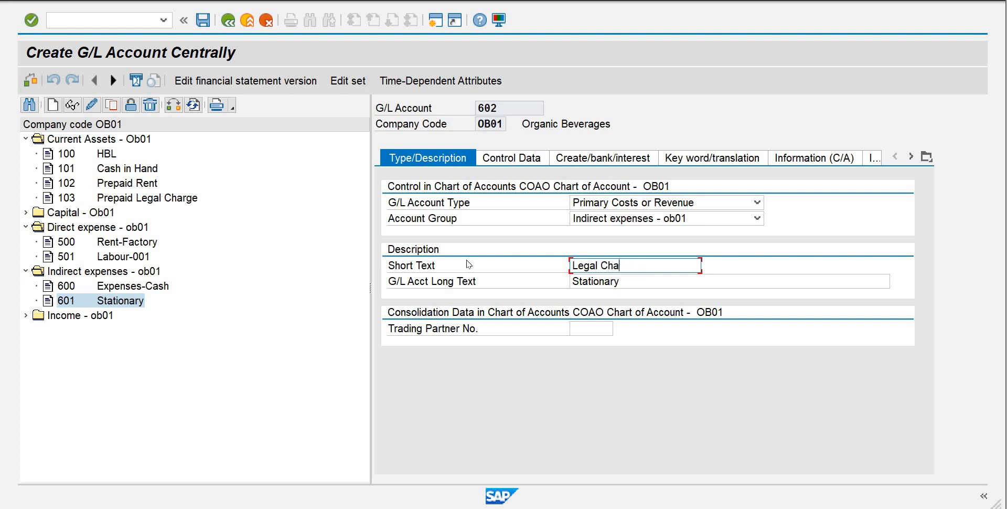
text(ges)
Copy the short text "Legal Charges" into account 602's long text and save the account
key(ctrl+shift+Left)
key(ctrl+shift+Left)
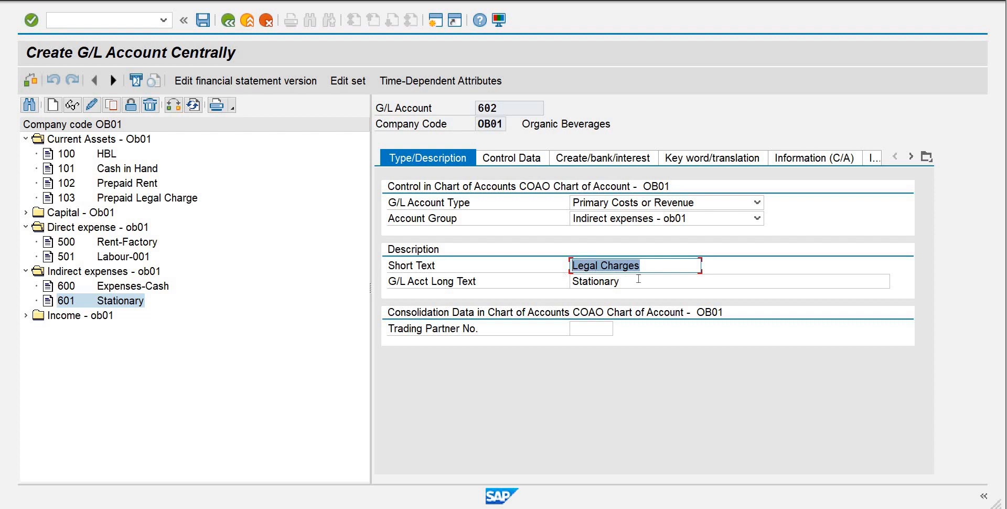
key(Tab)
key(ctrl+v)
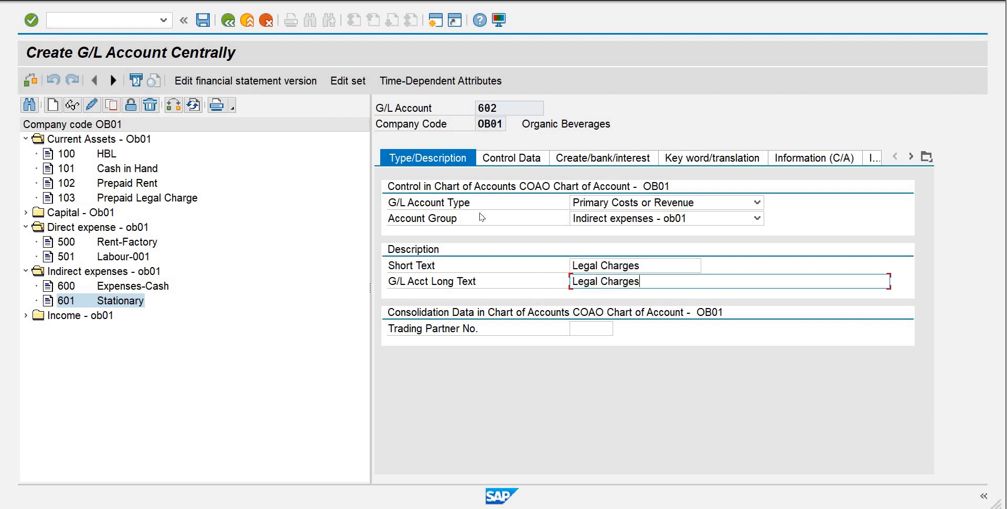
key(ctrl+s)
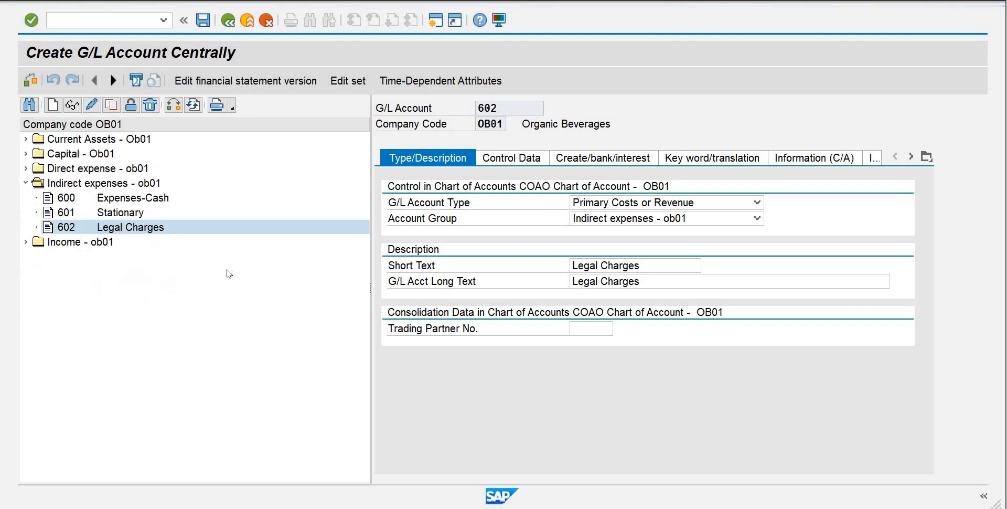
mouse_move(622, 508)
click(640, 475)
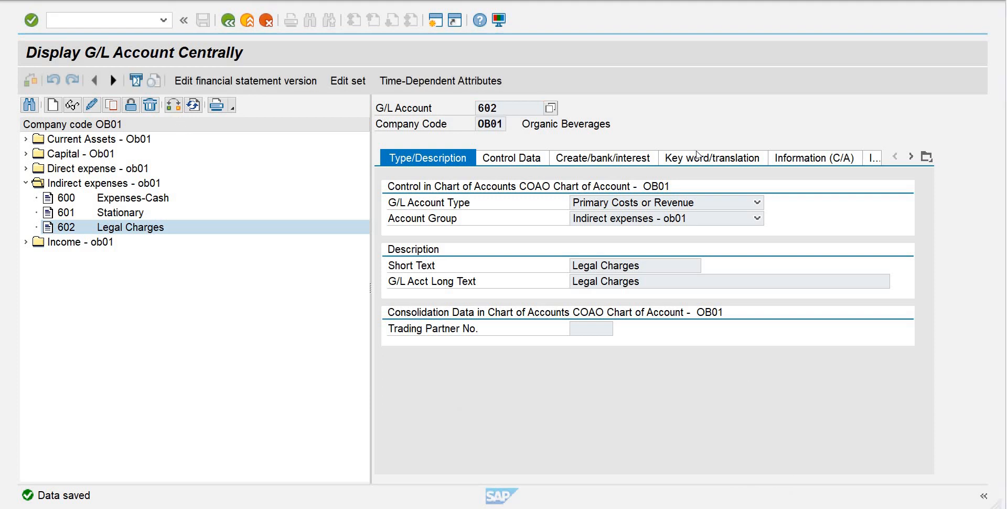
mouse_move(494, 505)
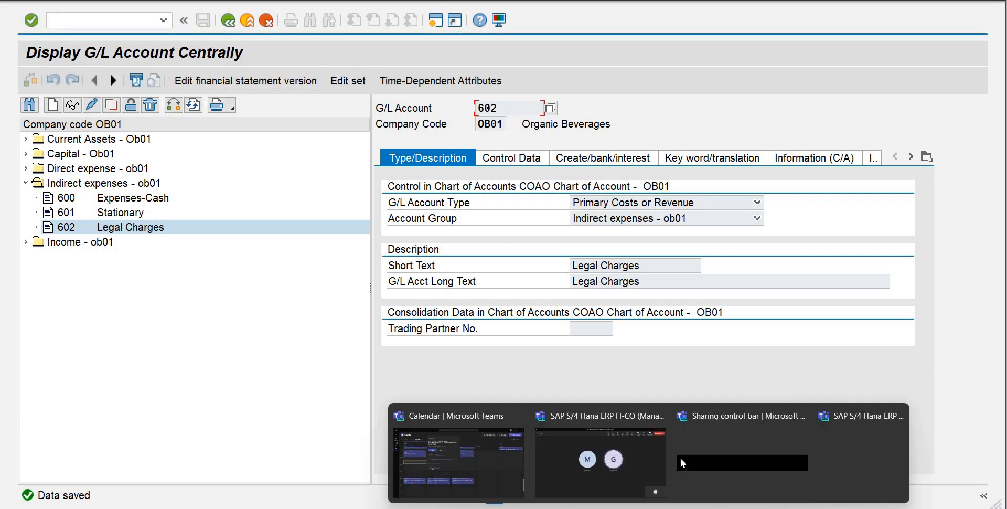
click(666, 467)
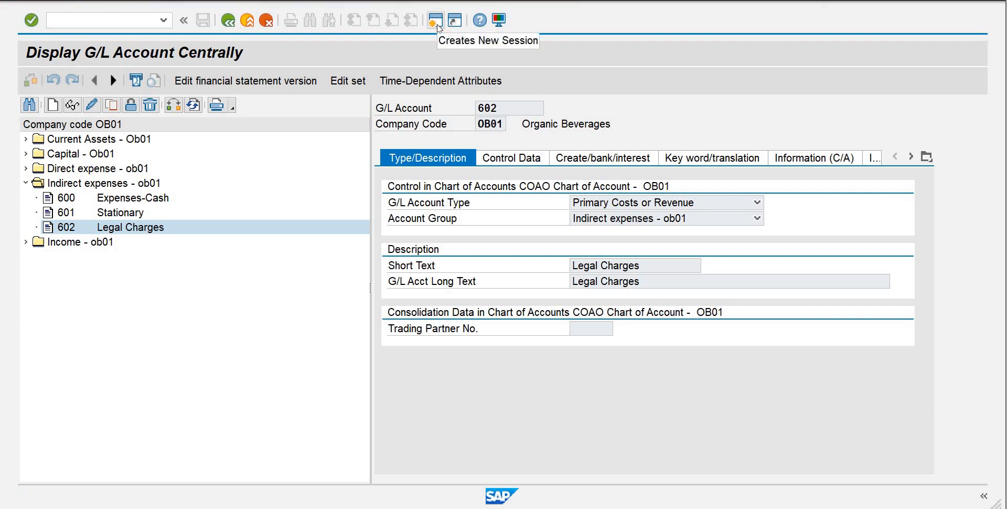
Open a new session and start transaction FB50 for entering a G/L account document
click(437, 26)
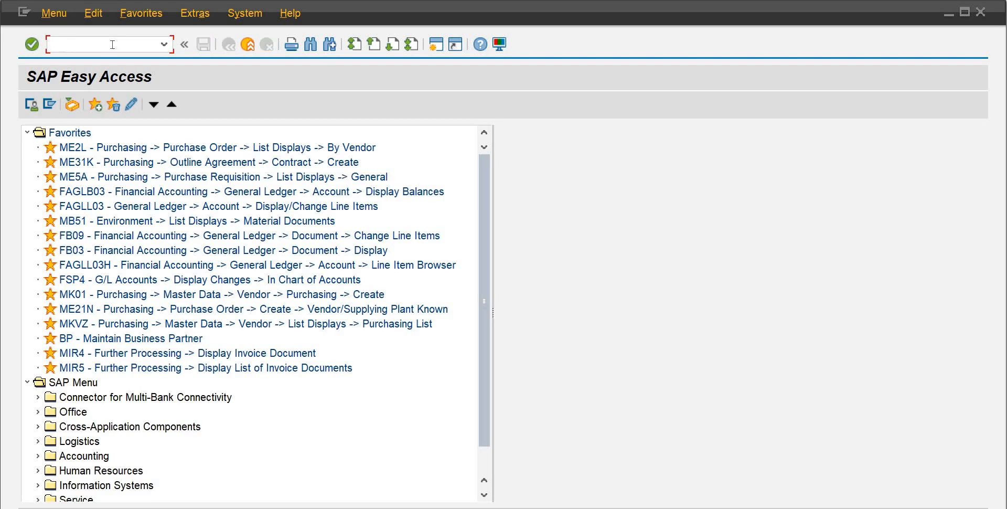
text(fb50)
key(Return)
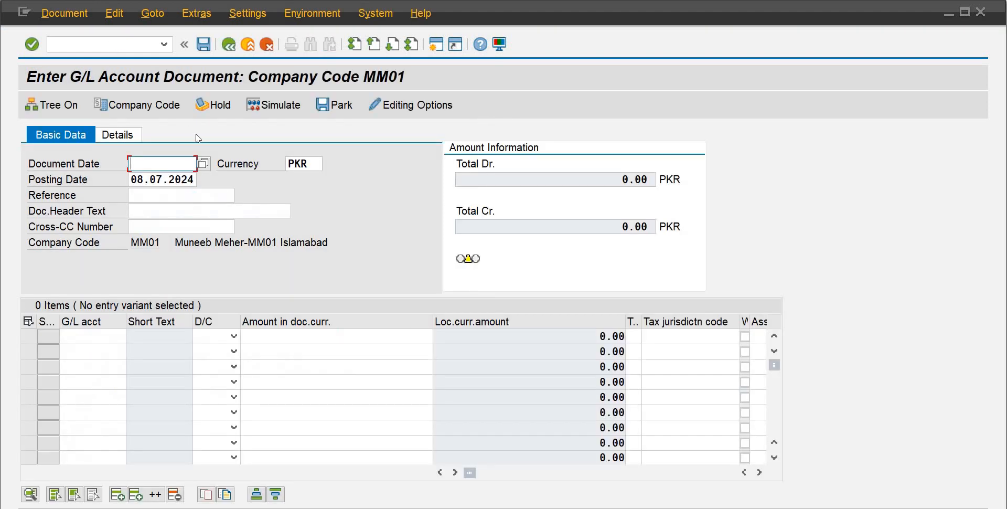
Switch the G/L document entry to company code OB01
click(149, 106)
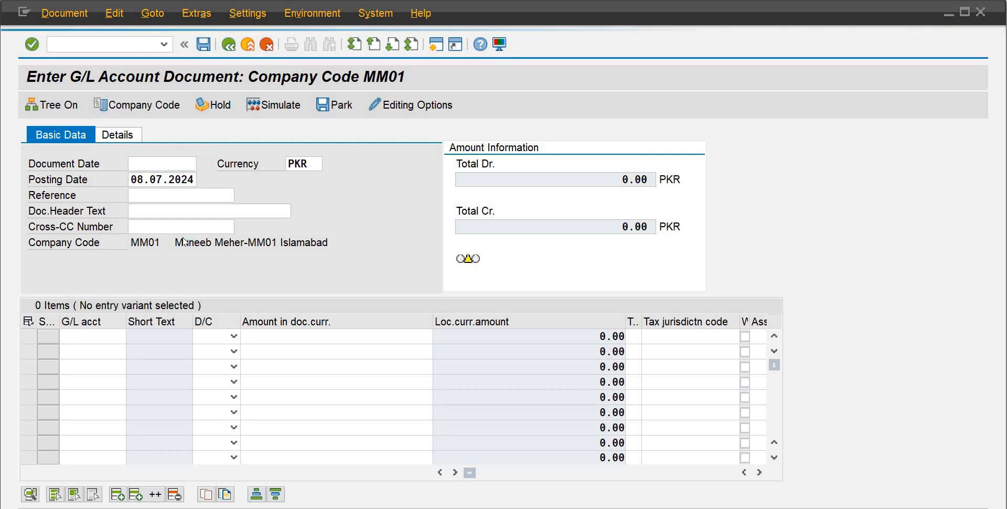
key(Delete)
key(Delete)
key(Delete)
key(Delete)
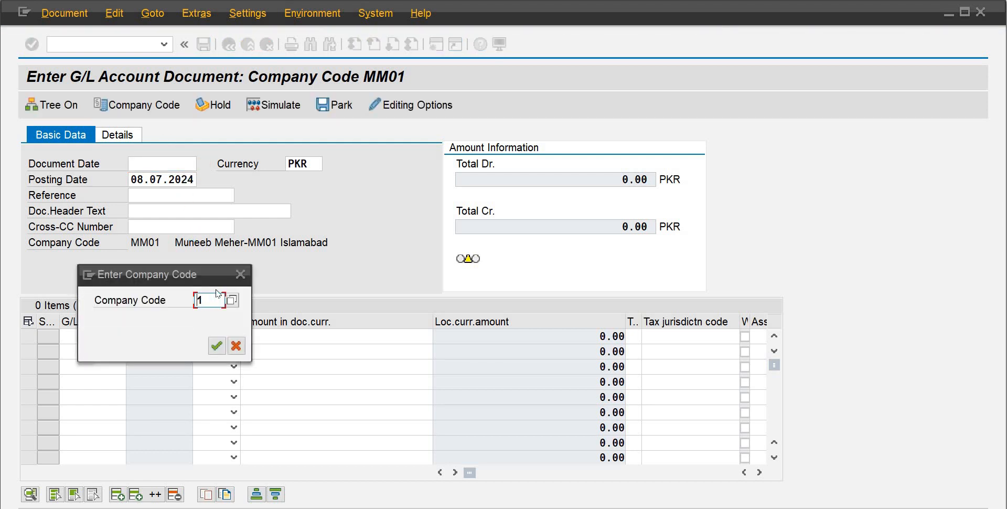
text(ob01)
key(Return)
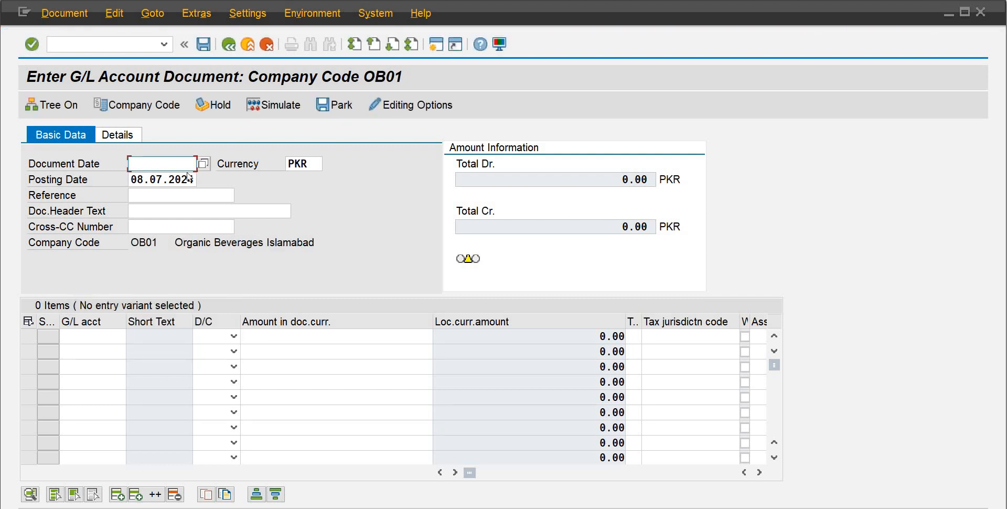
Set the document date to 08.07.2024 and enter the document header text "Prepaid Rent (Aug-24)"
text(08)
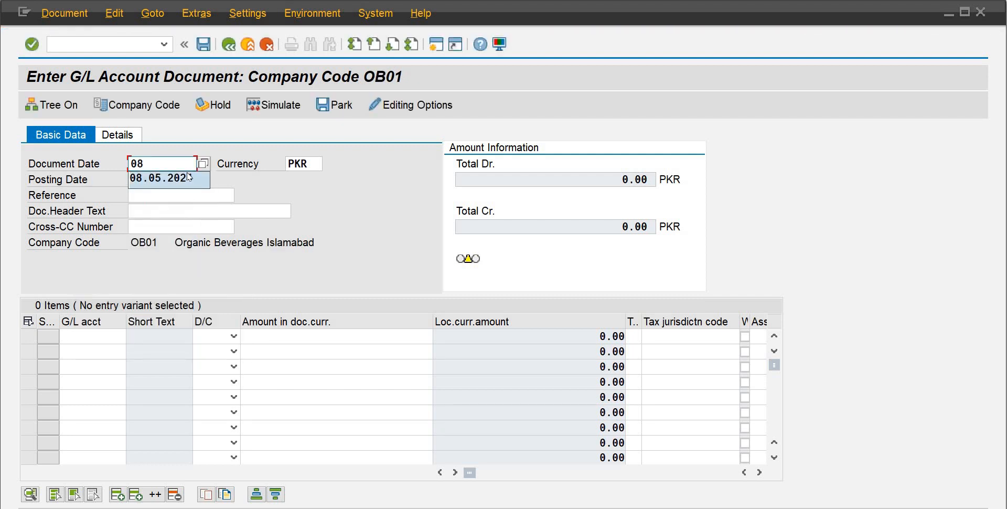
text(.07.202)
key(Tab)
key(Tab)
key(Tab)
key(Tab)
key(Tab)
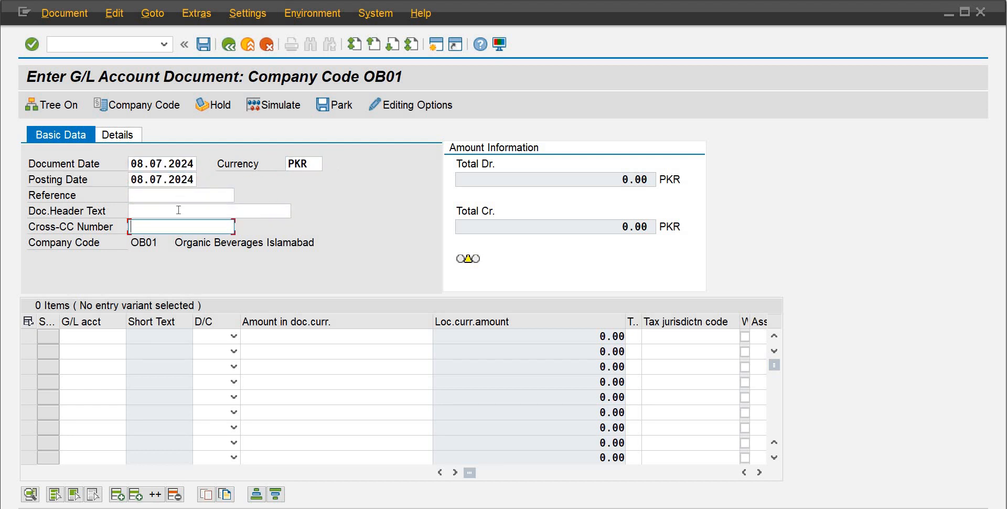
click(179, 212)
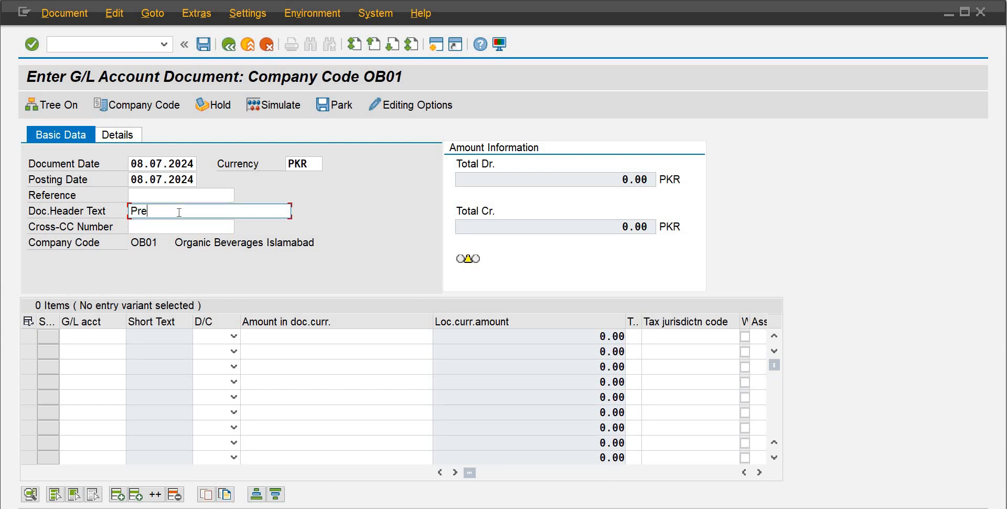
text(Prepaid Rent (Aug-24)
Look up the G/L accounts in the chart of accounts COAO and pick 102 Prepaid Rent (Factory) for the first line item
click(86, 335)
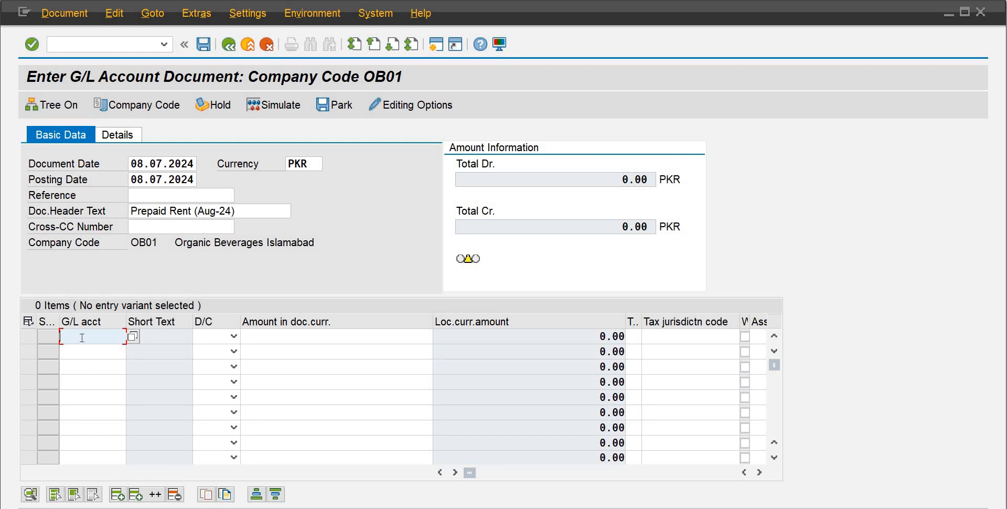
click(132, 339)
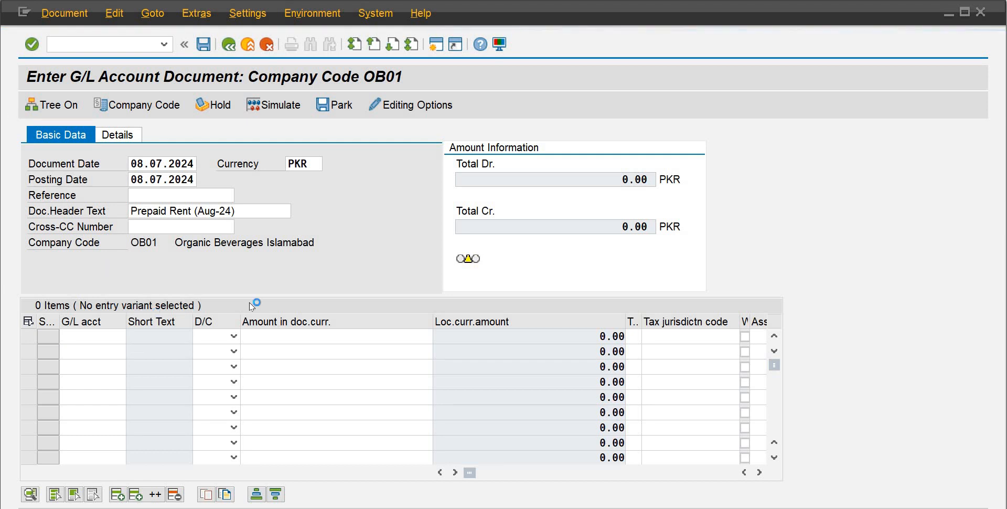
click(397, 496)
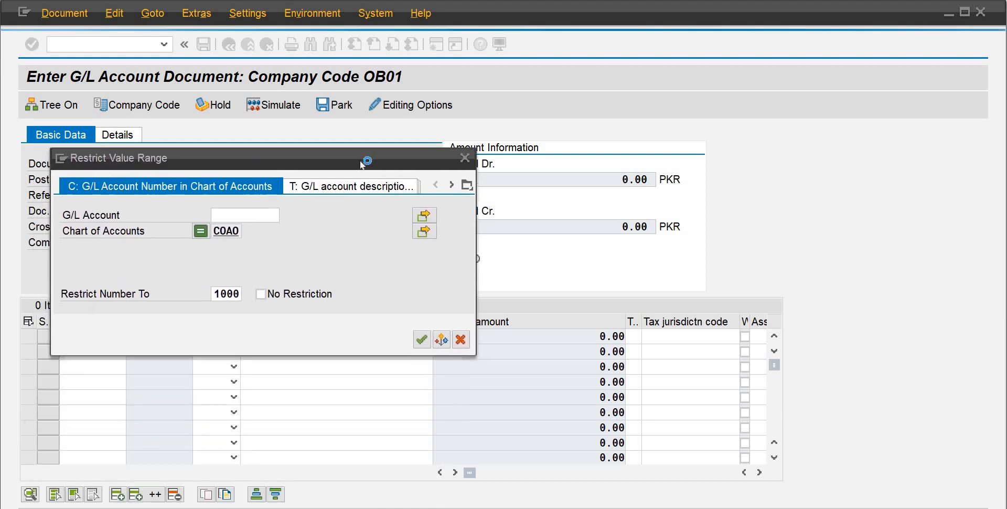
key(Return)
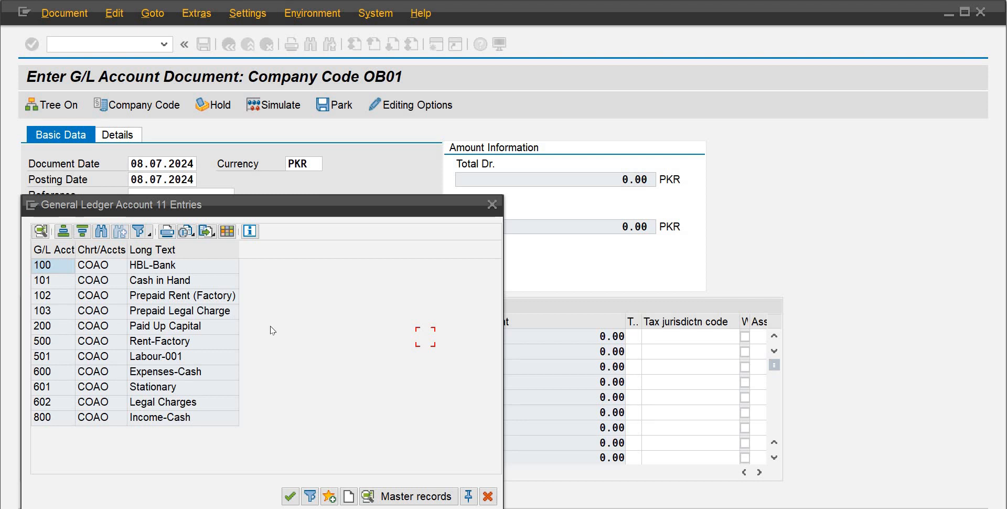
double_click(152, 299)
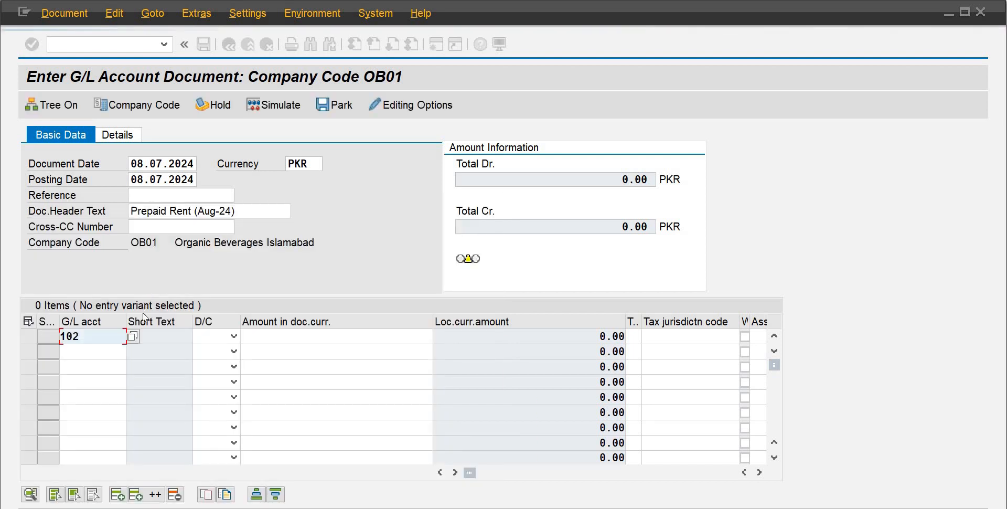
Set the first line item, account 102, as a debit and go to its document currency amount
click(206, 336)
click(212, 348)
click(275, 337)
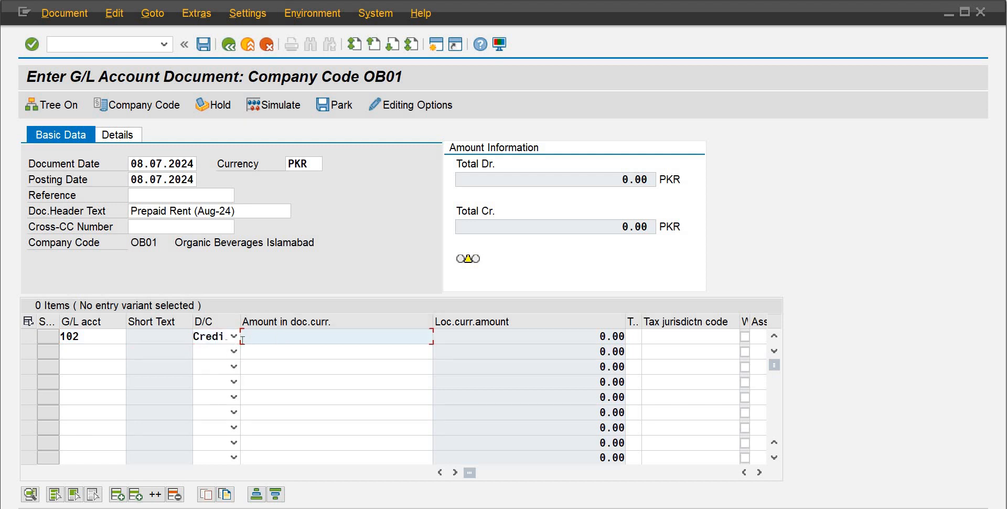
click(234, 338)
click(212, 367)
click(294, 334)
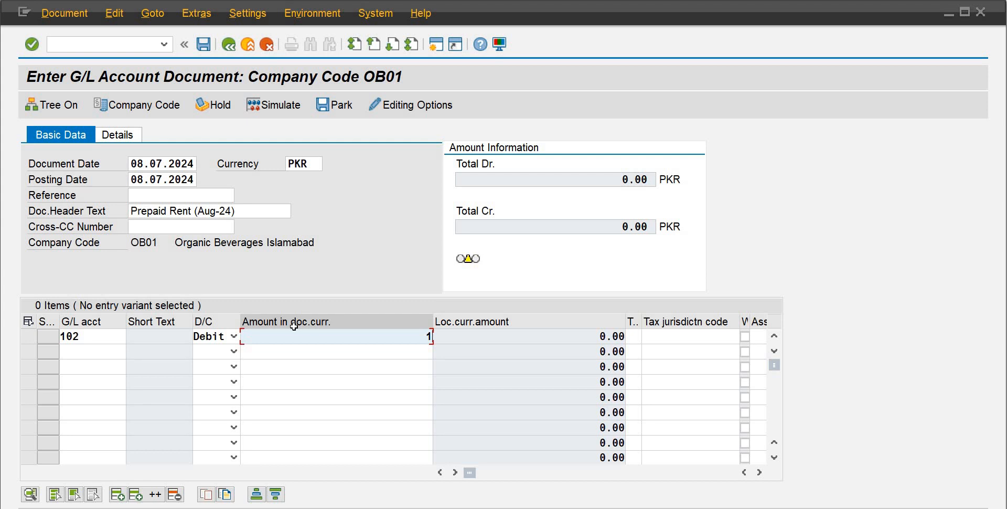
Open another session and start the G/L account balance display, FAGLB03, from the favorites
click(437, 52)
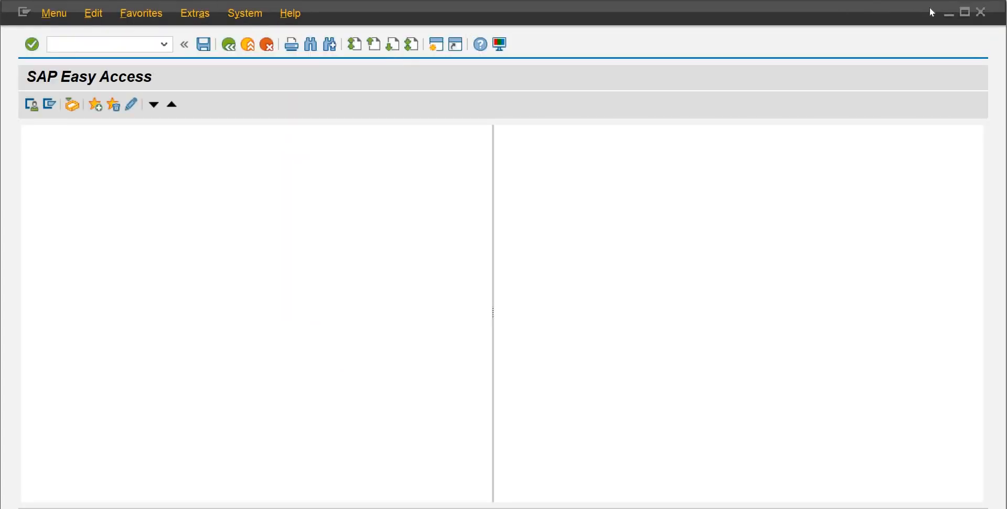
click(984, 10)
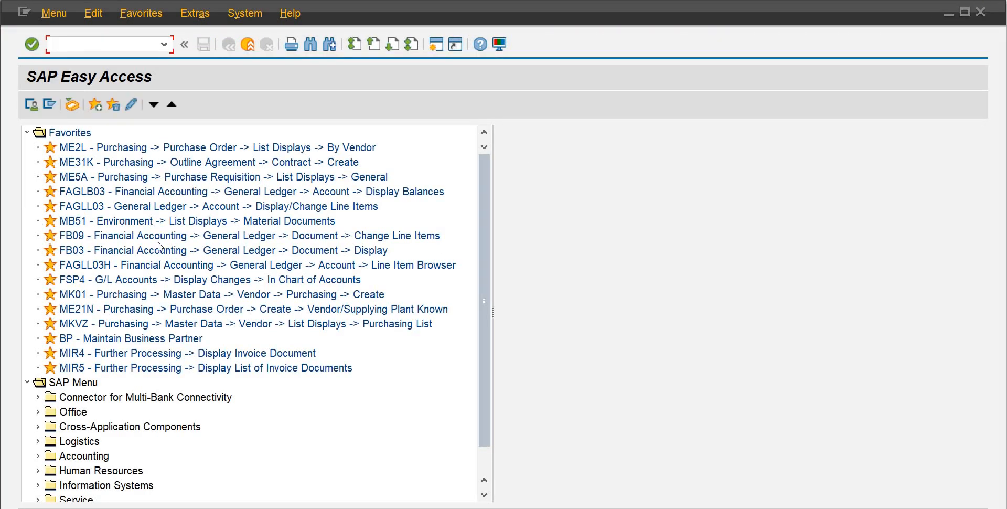
double_click(137, 193)
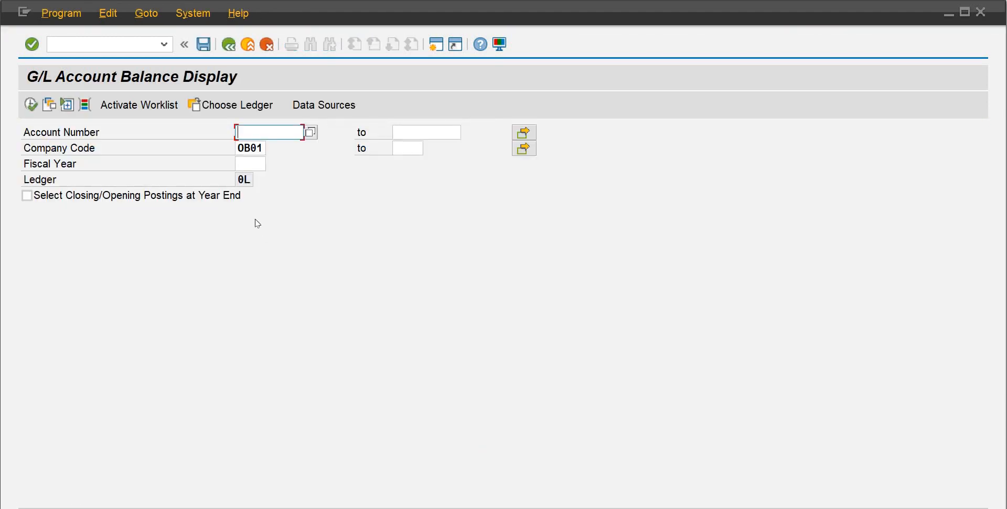
Run the balance display for account 501 in company code OB01 and fiscal year 2024
text(501)
click(248, 160)
text(2024)
key(Return)
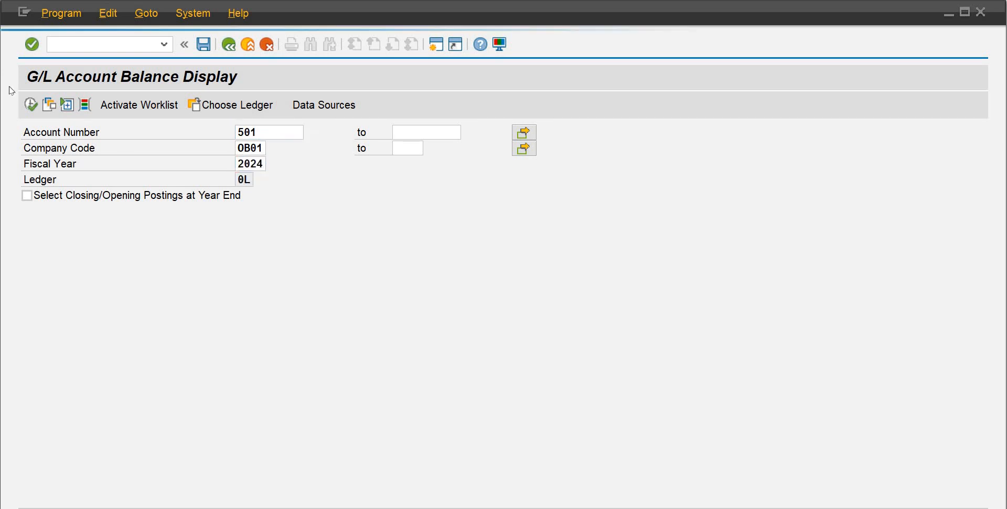
click(30, 105)
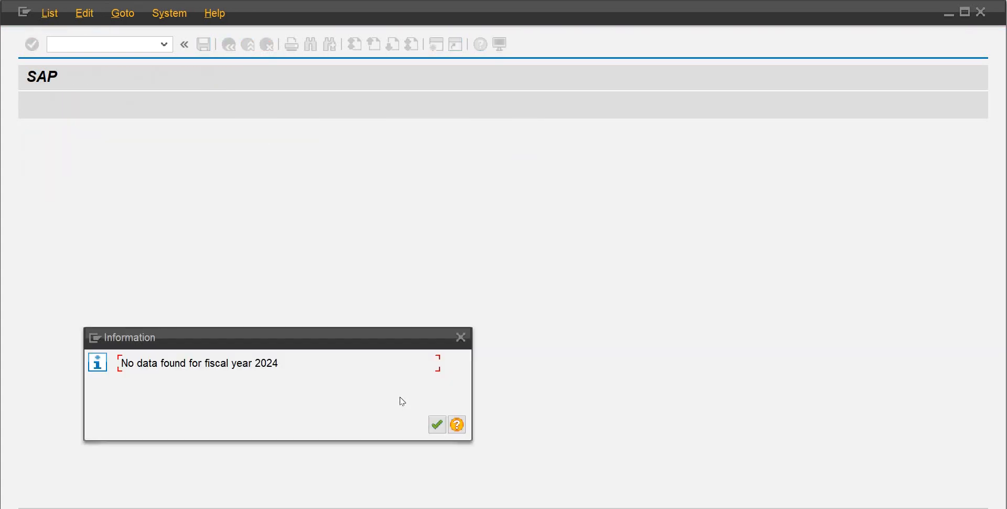
click(438, 423)
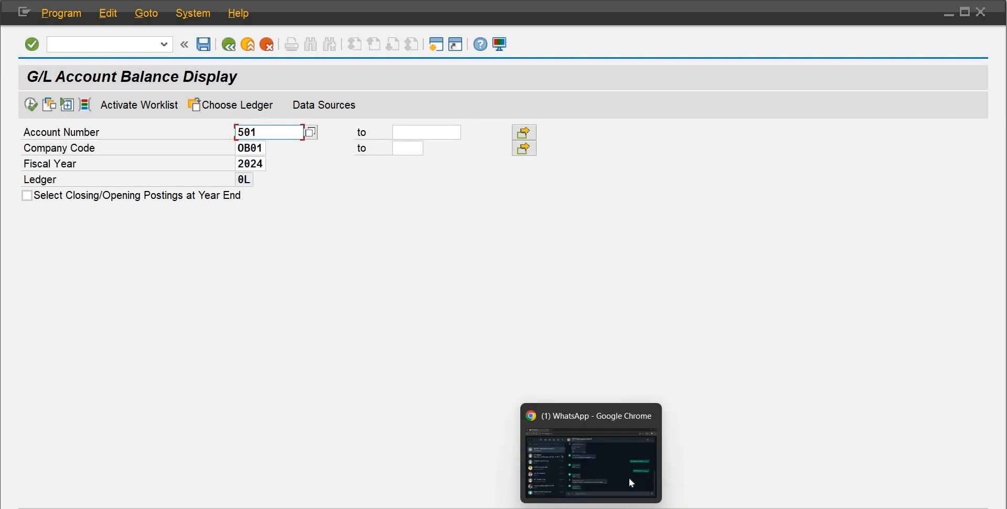
Return to the G/L account master session and look up the Rent-Factory account number in the Direct expense group
mouse_move(620, 507)
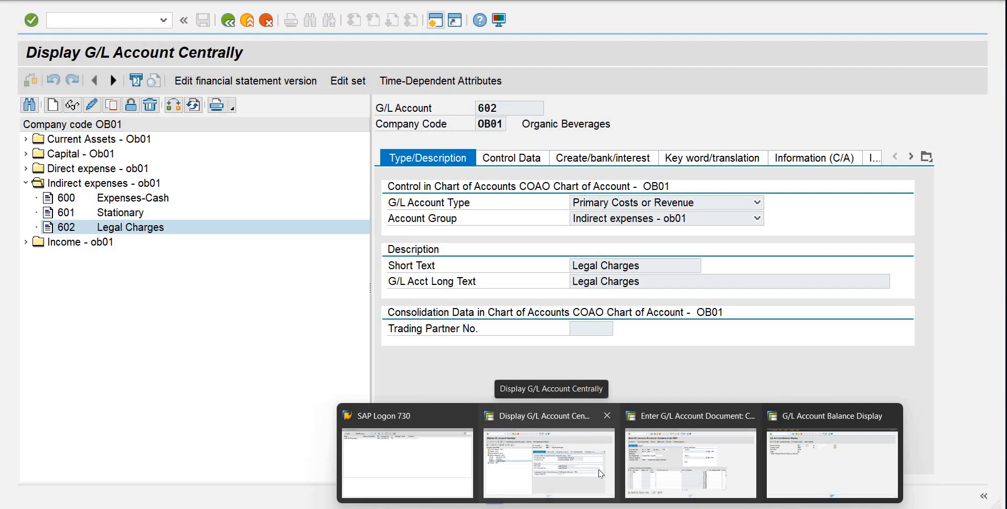
click(604, 475)
click(25, 169)
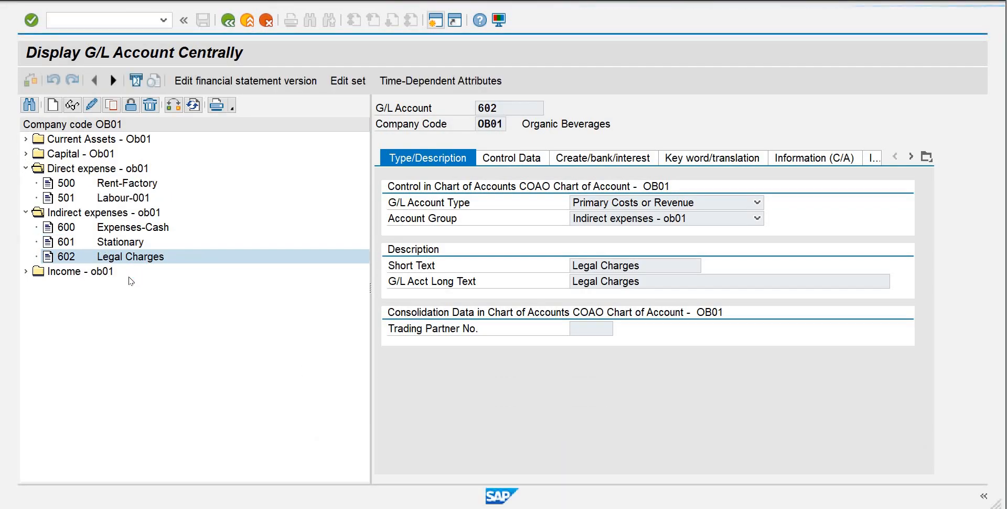
click(122, 188)
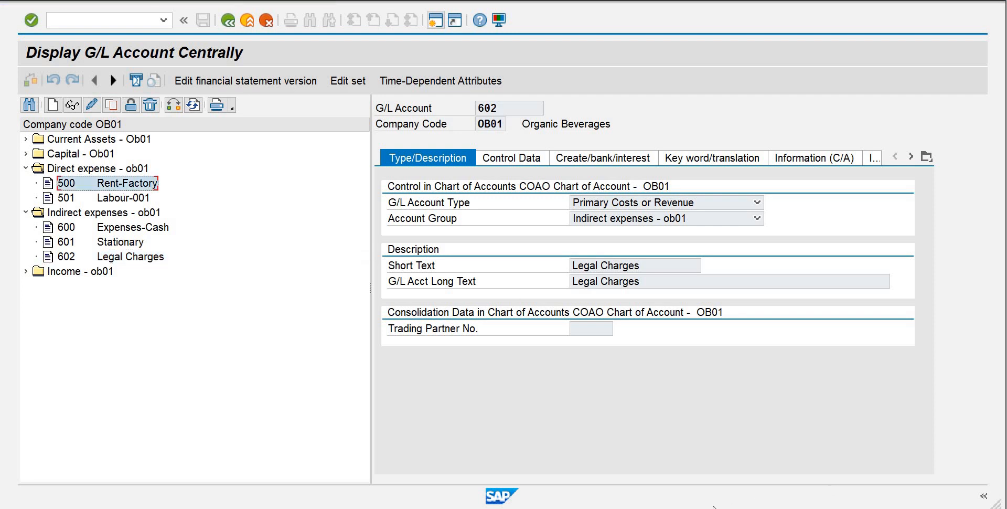
Switch back to the G/L account balance display session and run it for account 500
mouse_move(620, 508)
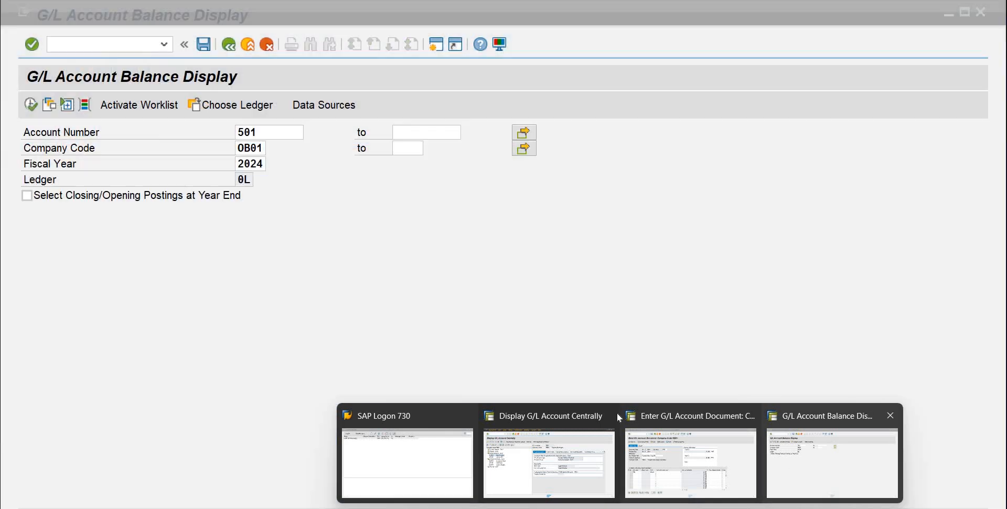
click(832, 462)
click(276, 131)
key(BackSpace)
text(00)
key(F8)
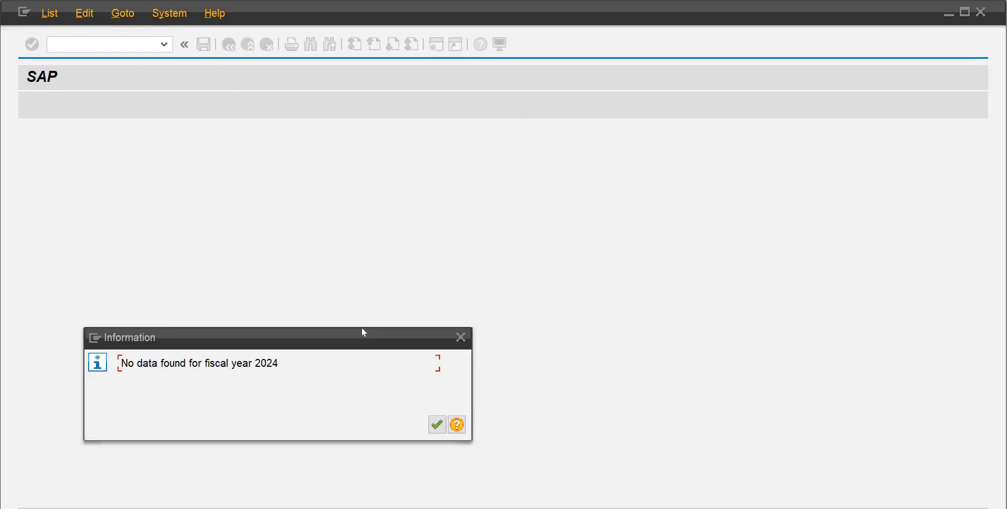
click(438, 424)
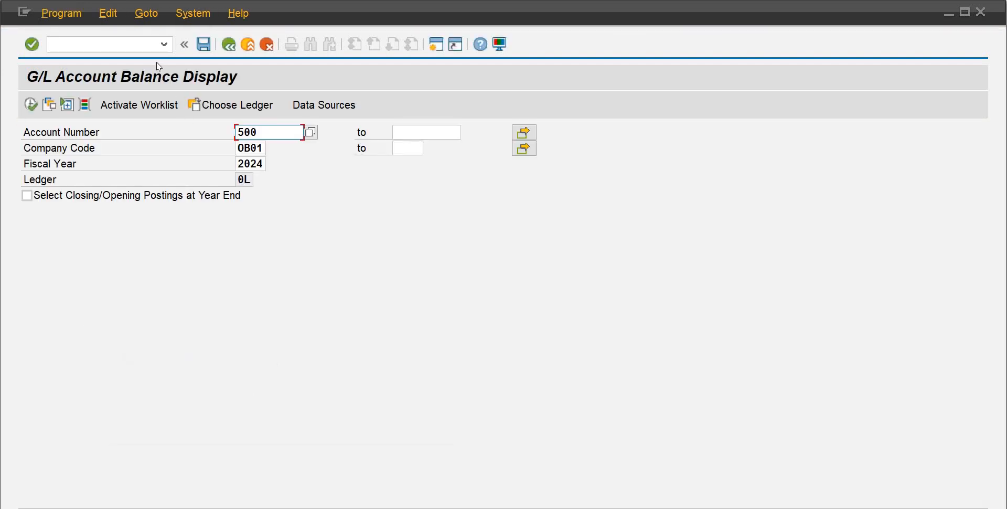
Leave the balance display and start the G/L line item display, FAGLL03, from the favorites
click(146, 45)
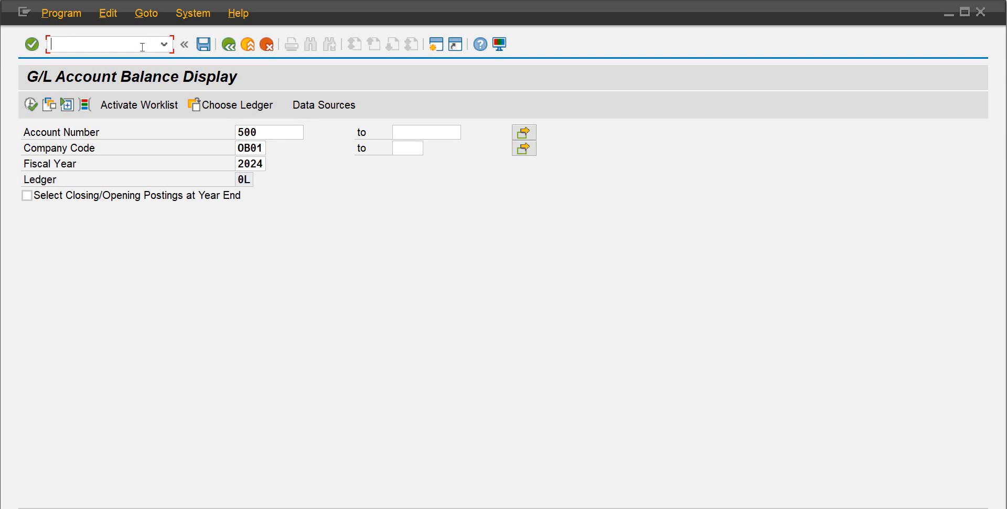
text(/n)
key(Return)
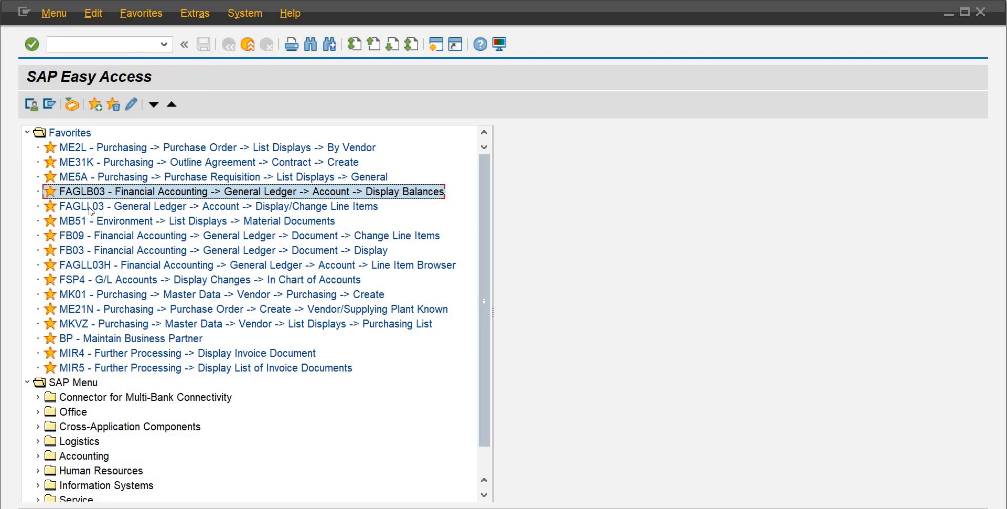
double_click(90, 208)
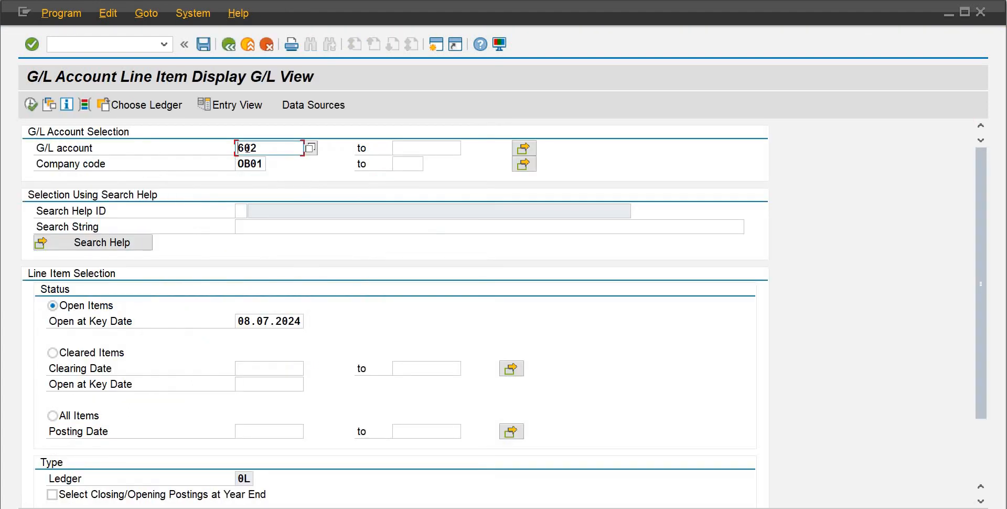
Run the line item display for G/L account 500 in company code OB01 with all items selected
drag(272, 145, 188, 153)
text(500)
click(53, 416)
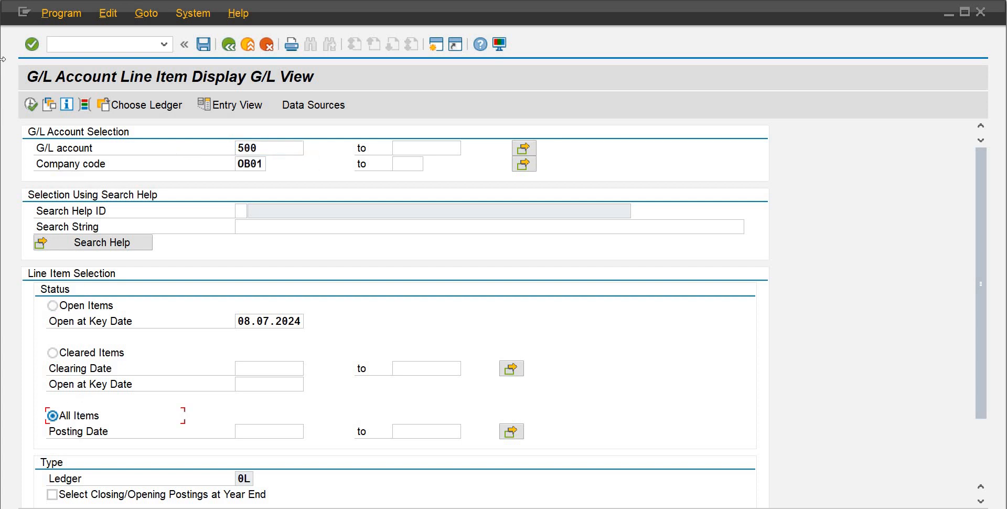
click(30, 105)
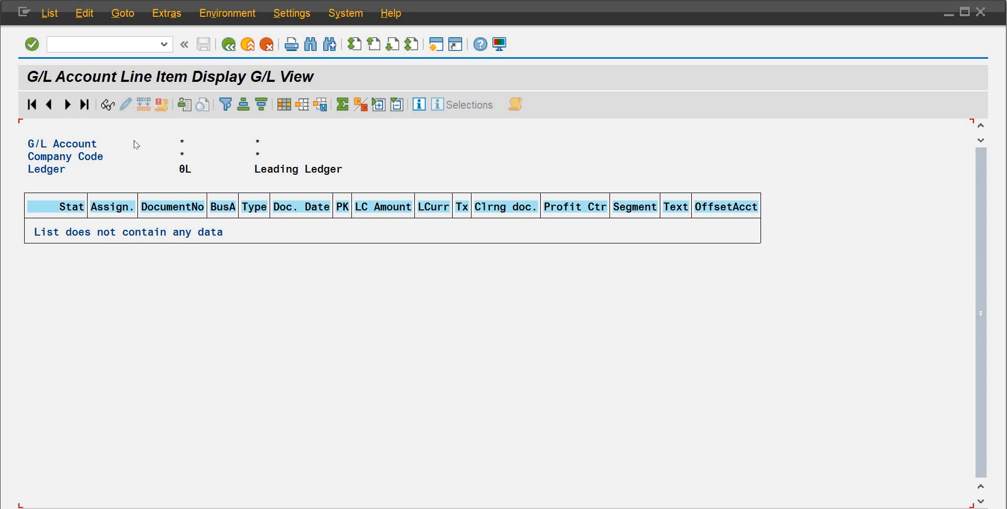
Exit the line item display and return to the SAP Easy Access menu
click(229, 44)
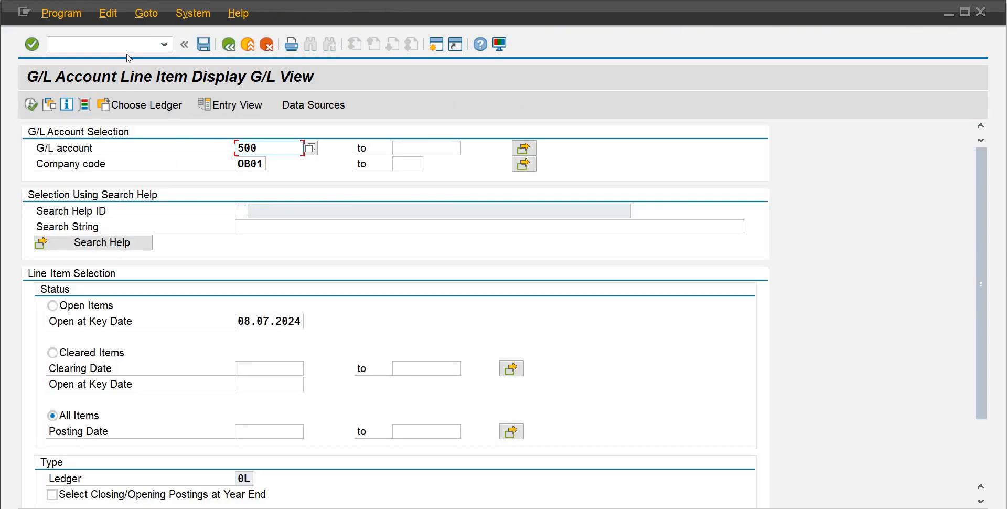
click(126, 48)
text(/n)
key(Return)
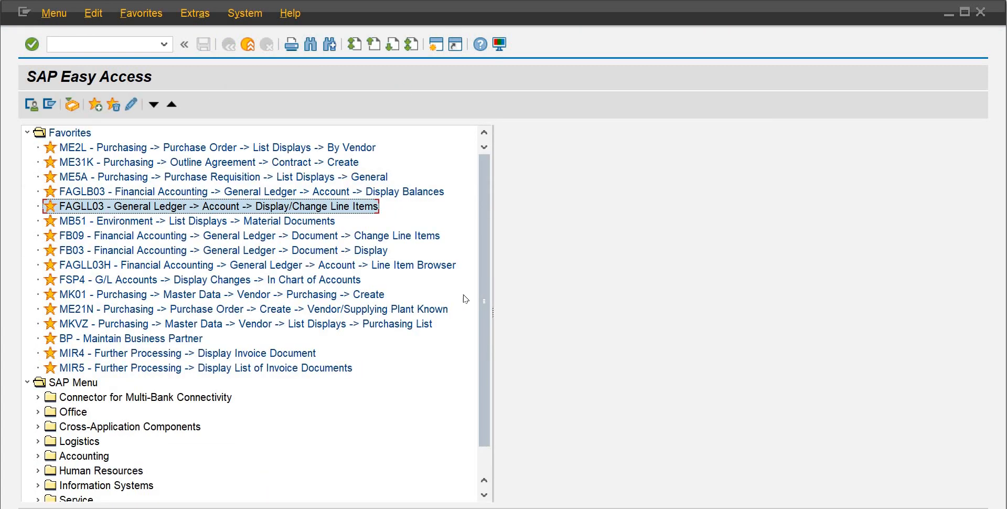
scroll(487, 351, down, 1)
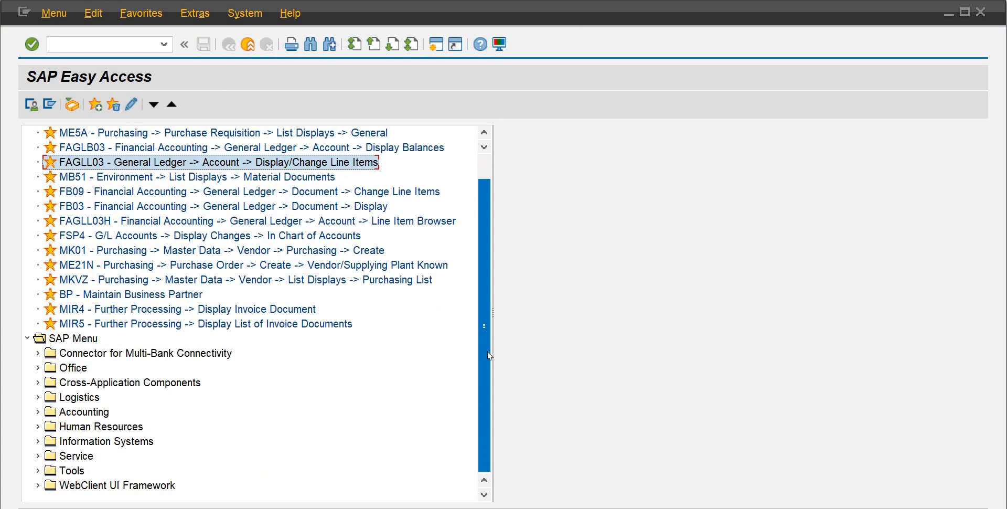
scroll(476, 224, up, 1)
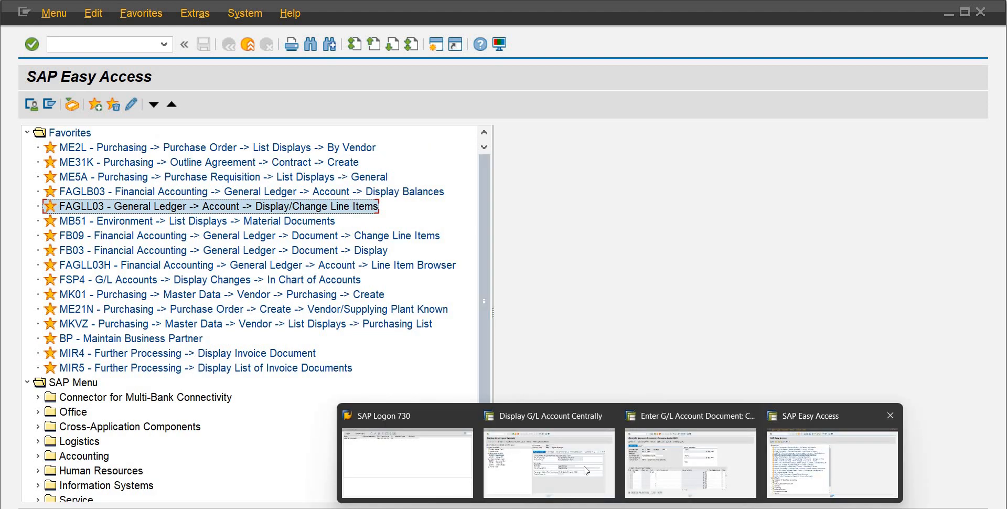
Switch to the G/L document entry session and replace the document header text with "Paid Rent July-24"
mouse_move(586, 471)
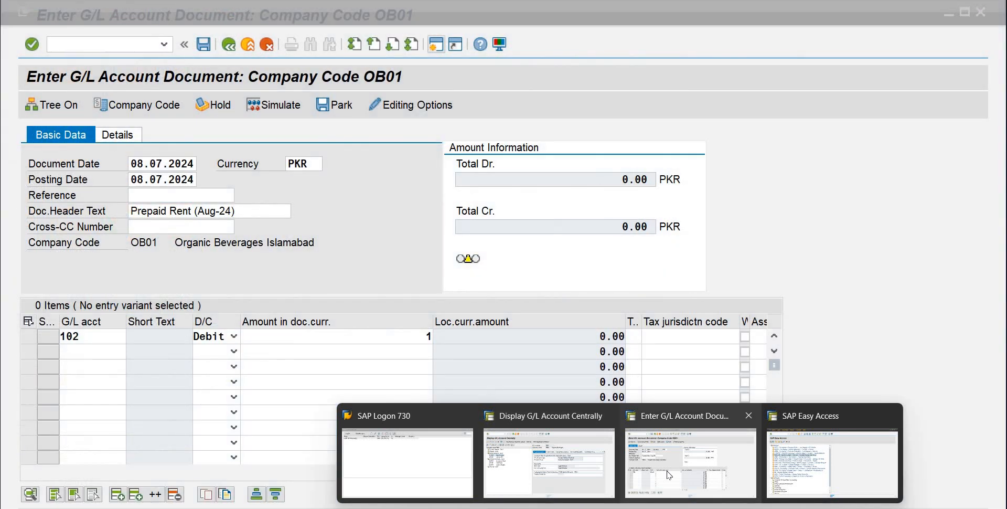
click(668, 475)
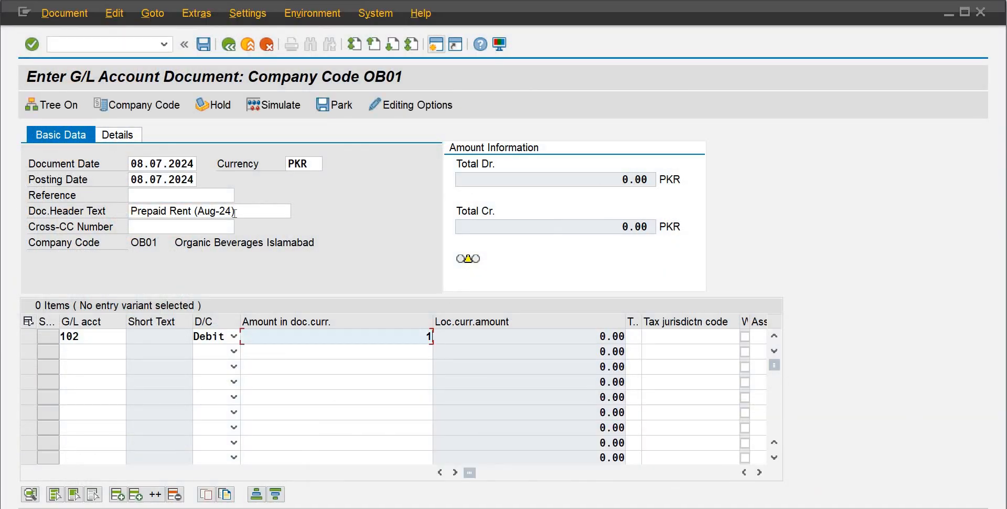
drag(237, 214, 86, 216)
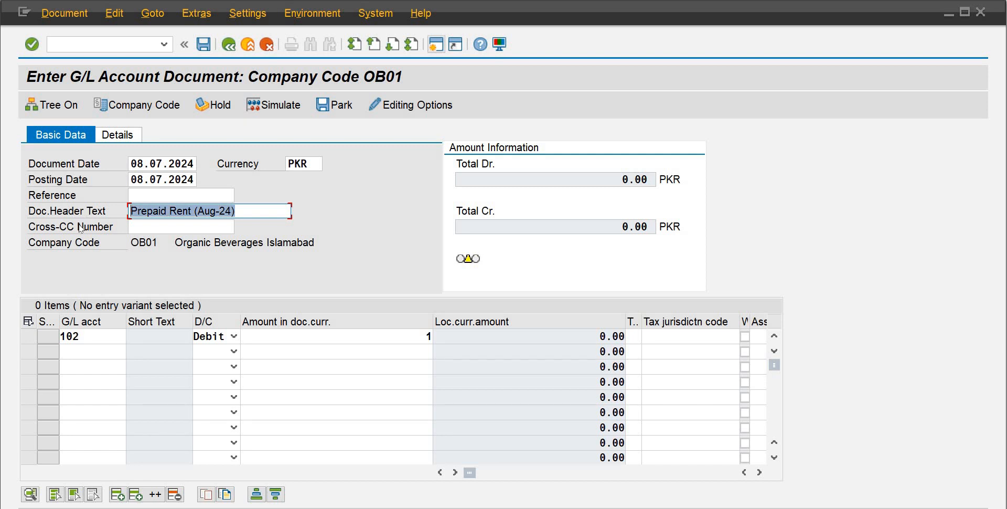
text(Rent)
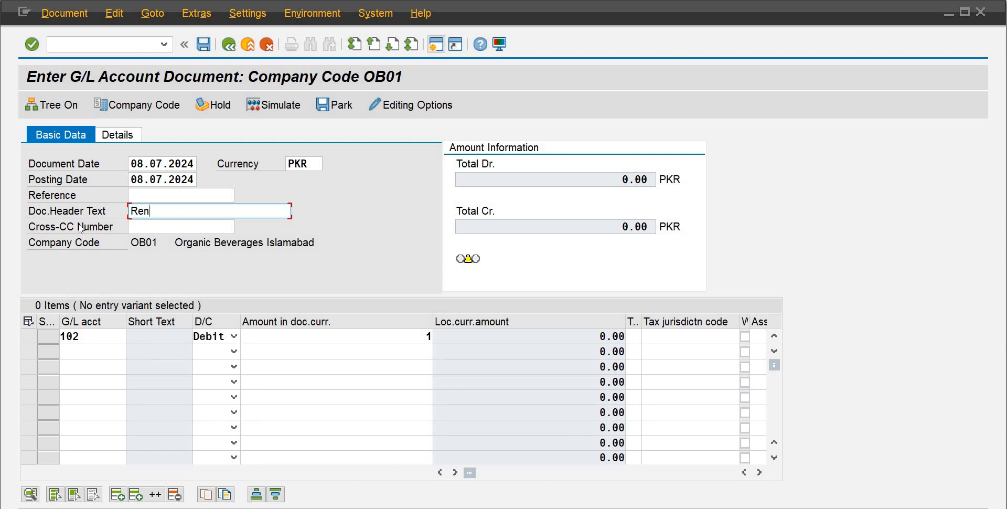
key(BackSpace)
key(BackSpace)
key(BackSpace)
text(P)
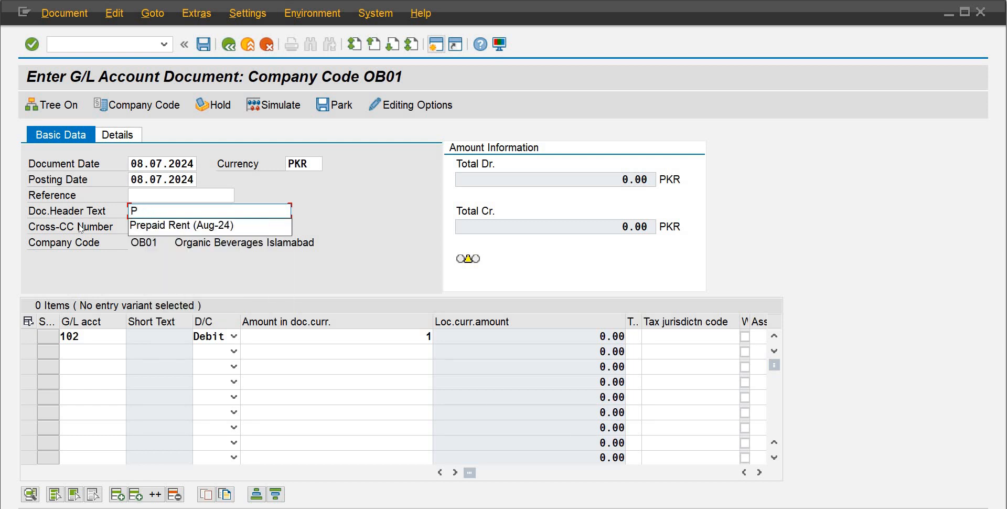
text(aid )
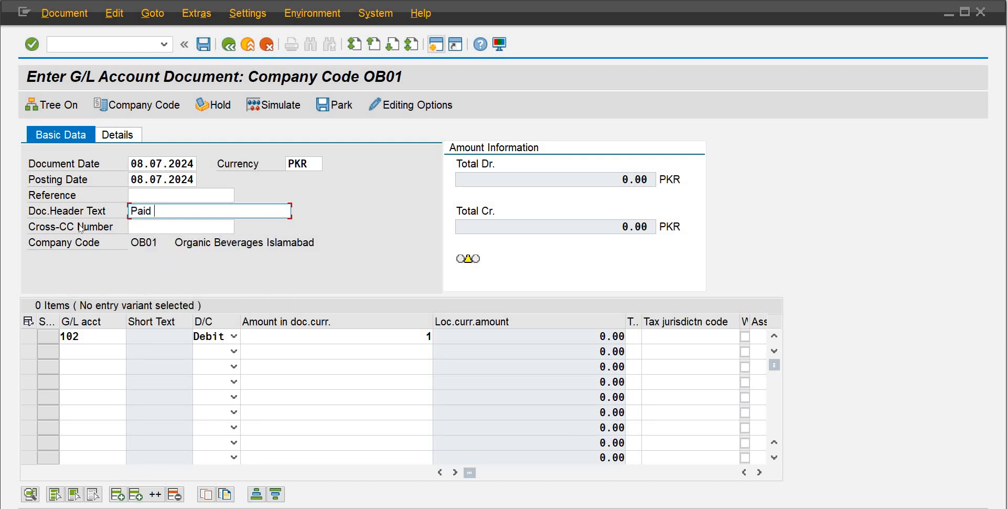
text(Rent Juky)
text(-24)
Change the first line item's G/L account to 500 and enter a debit amount of 1500000
drag(82, 338, 50, 339)
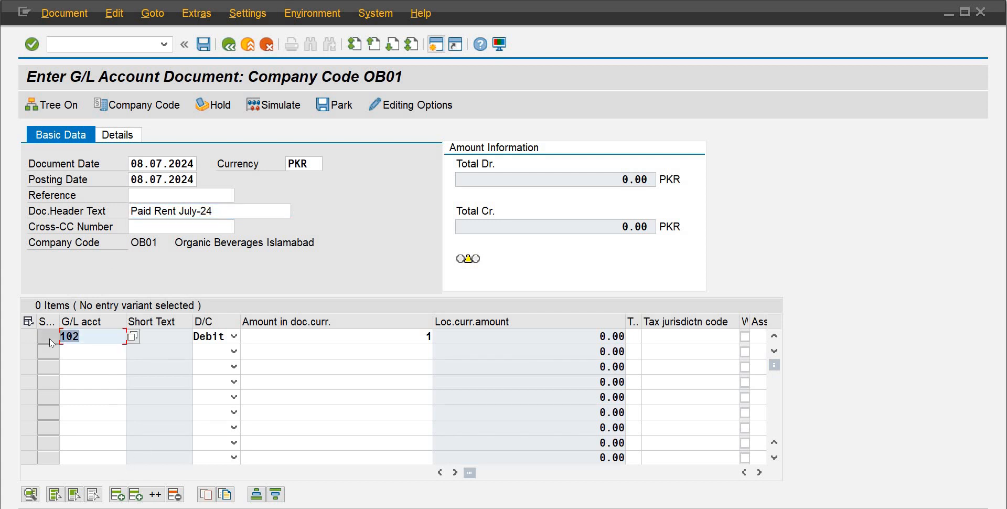
text(500)
key(Tab)
key(Tab)
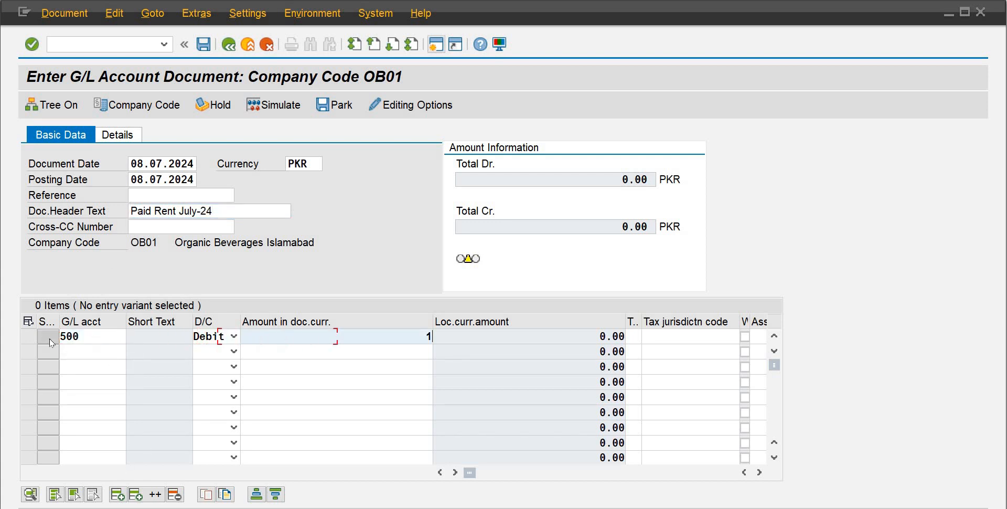
text(115)
key(BackSpace)
key(BackSpace)
text(500000)
key(Return)
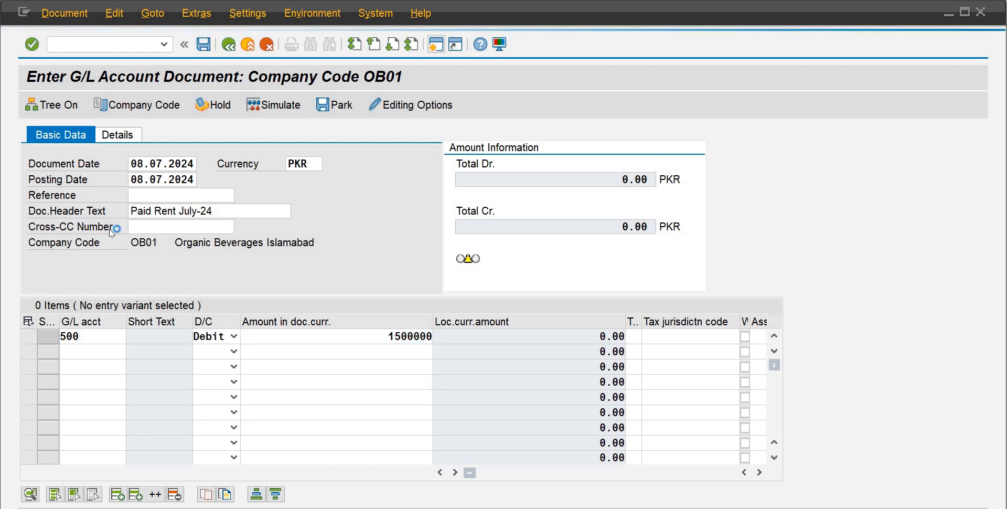
Check the business area and cost center assignments of the Rent-Factory line item
click(335, 341)
key(Tab)
key(Tab)
key(Tab)
key(Tab)
key(Tab)
key(Tab)
key(Tab)
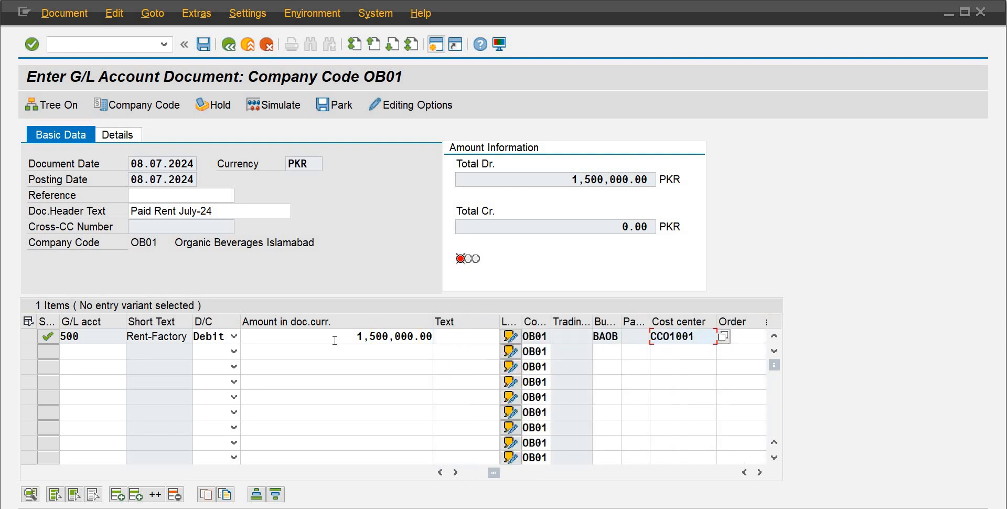
Add a second line item crediting G/L account 100, using * for the balancing amount
click(107, 351)
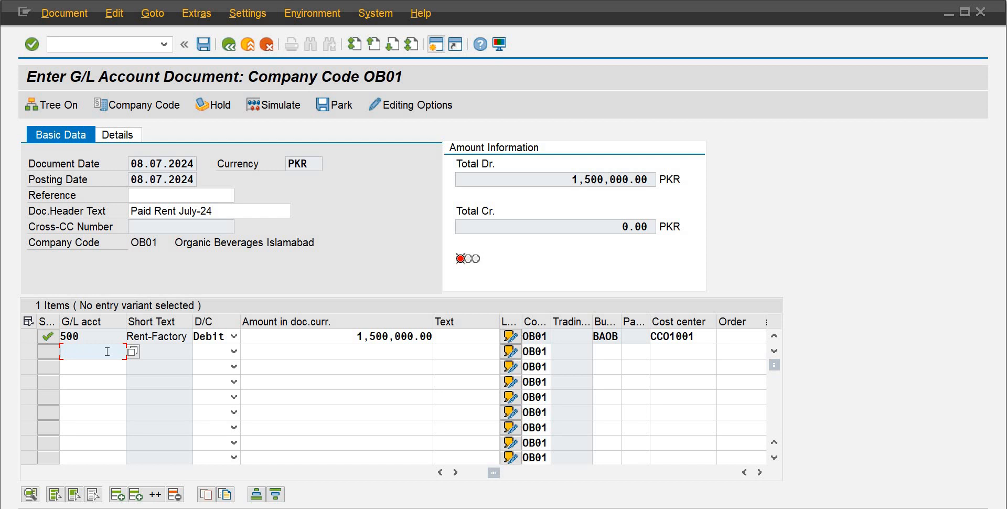
text(100)
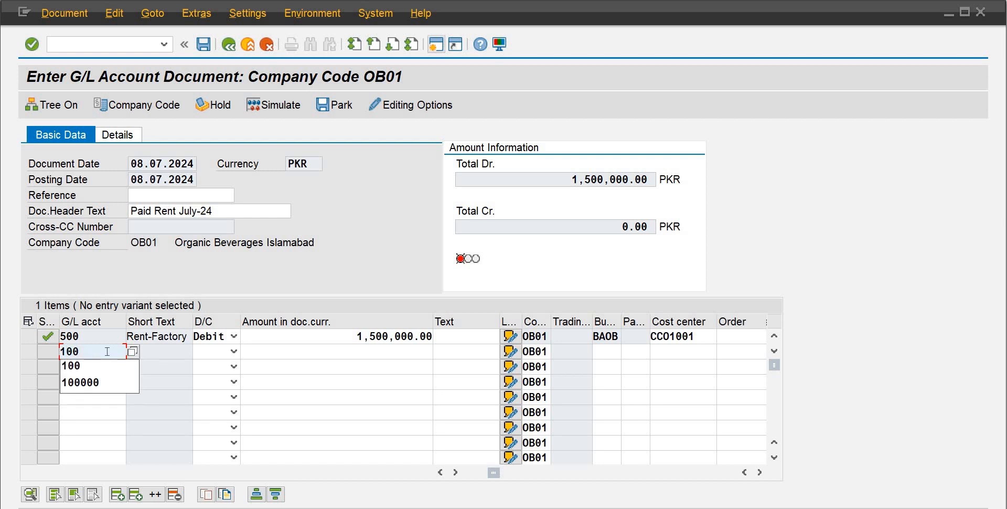
key(Tab)
key(c)
key(Tab)
text(*)
key(Return)
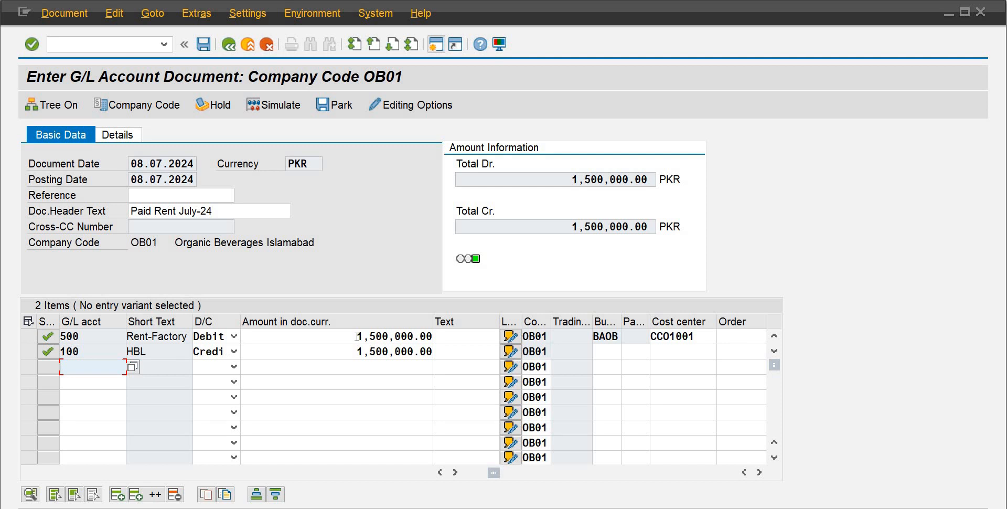
Set the debit amount of the Rent-Factory line item to 150000
drag(354, 338, 464, 344)
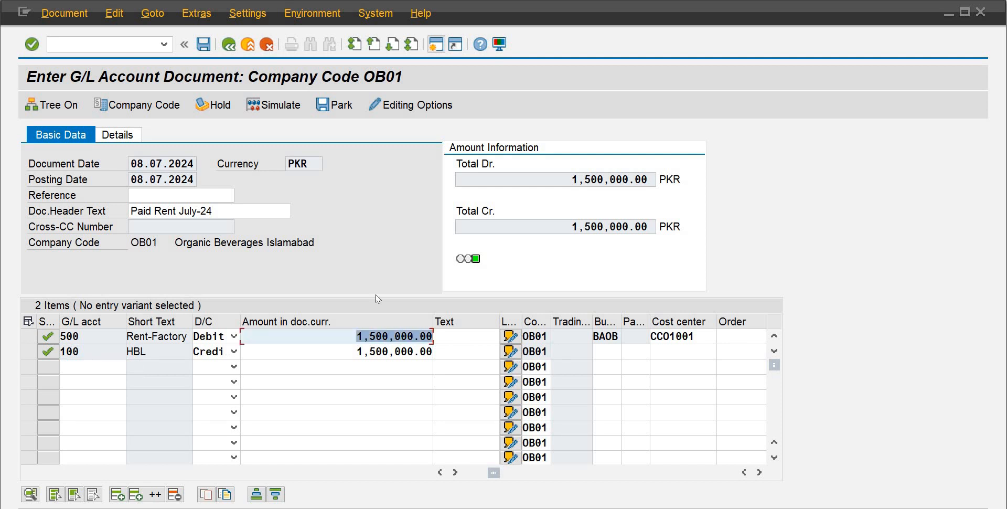
text(150000)
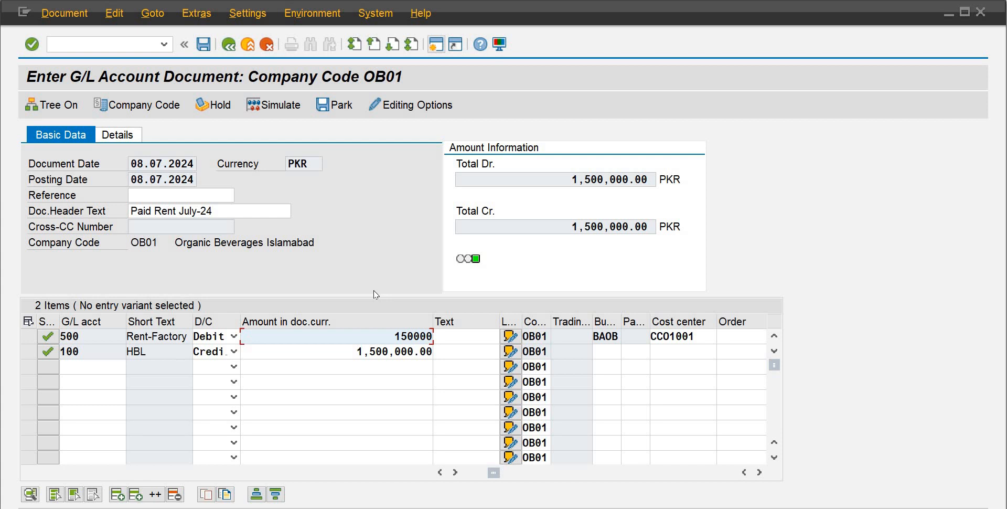
key(Return)
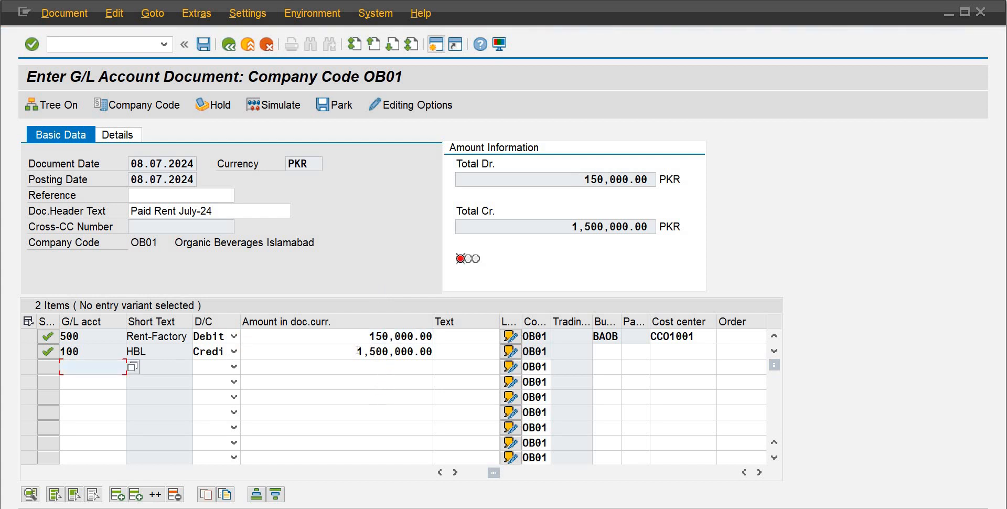
Reset the HBL credit line to the balancing amount with * and post the document
drag(357, 351, 486, 348)
key(BackSpace)
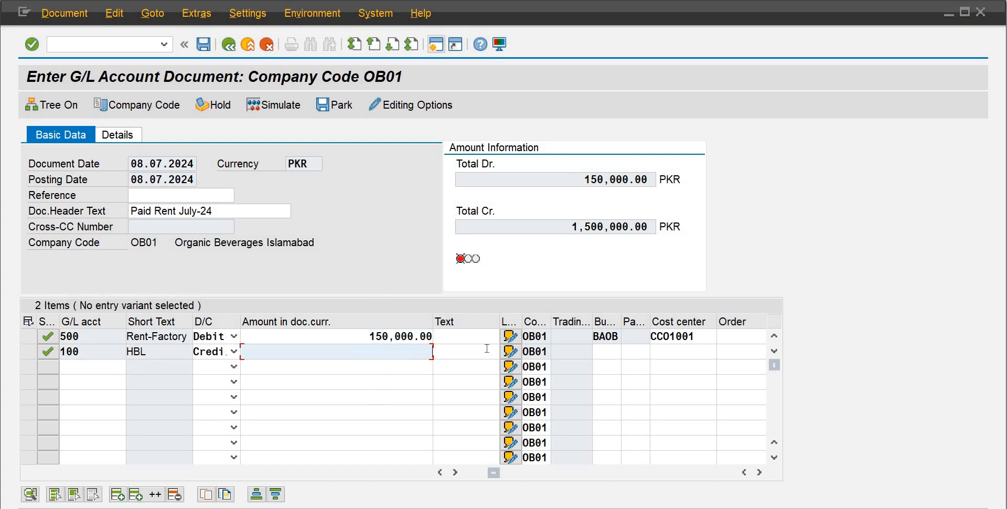
text(*)
key(Return)
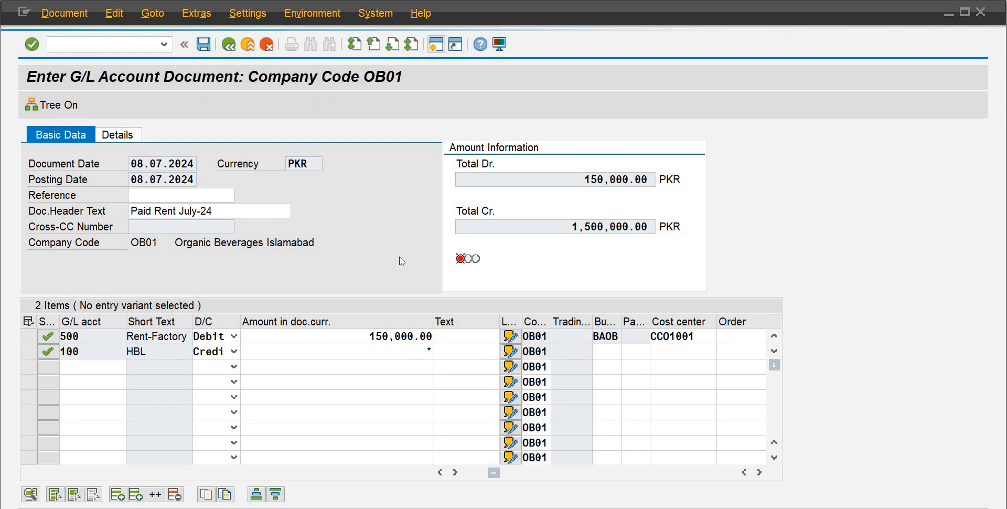
click(204, 46)
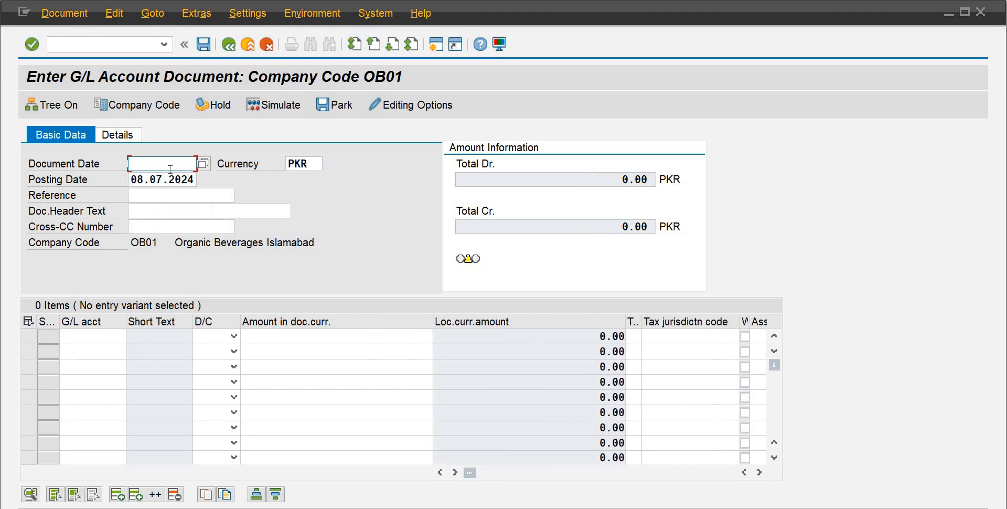
Start the next document with date 08.07.2024 and header text "Prepaid Rent (Aug-24)"
text(08)
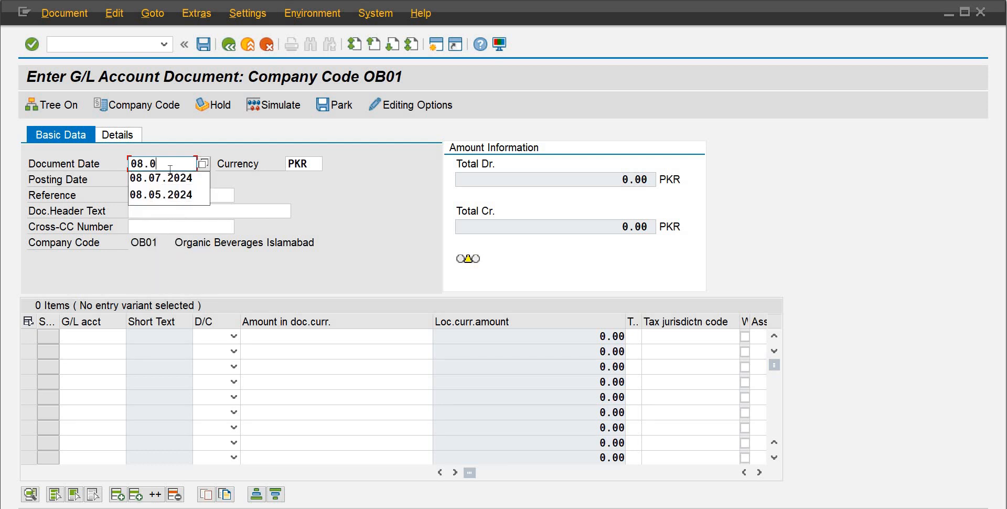
key(Down)
key(Return)
key(Tab)
key(Tab)
key(Tab)
key(Tab)
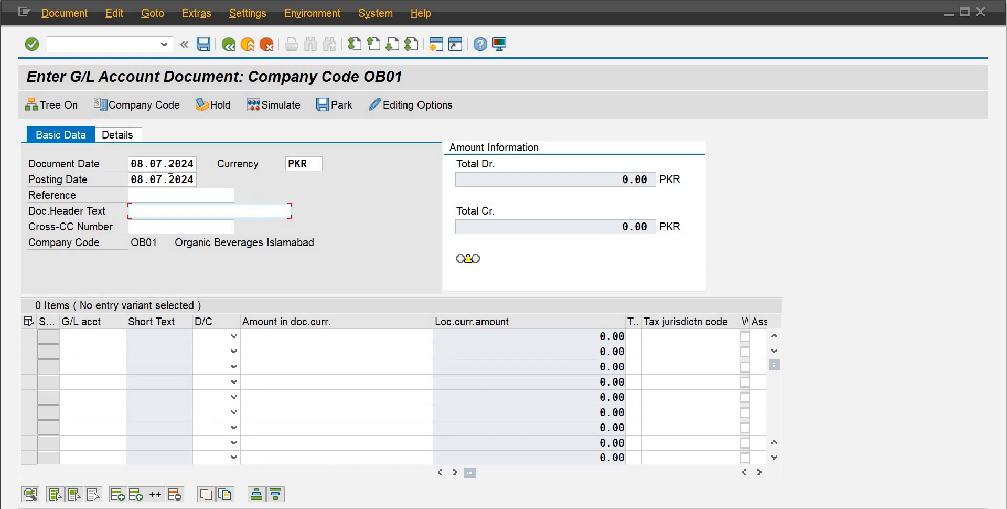
text(Prepaid Rent (Aug-24)
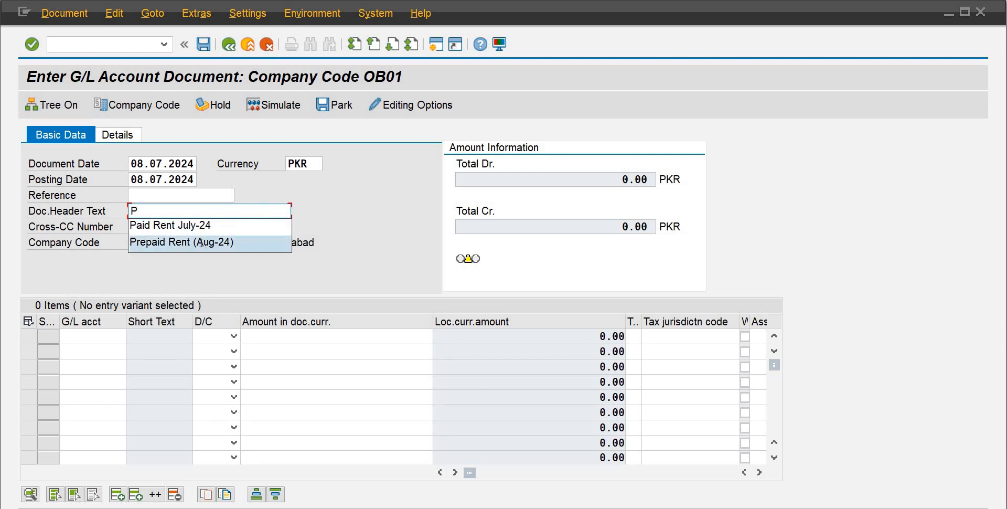
click(202, 243)
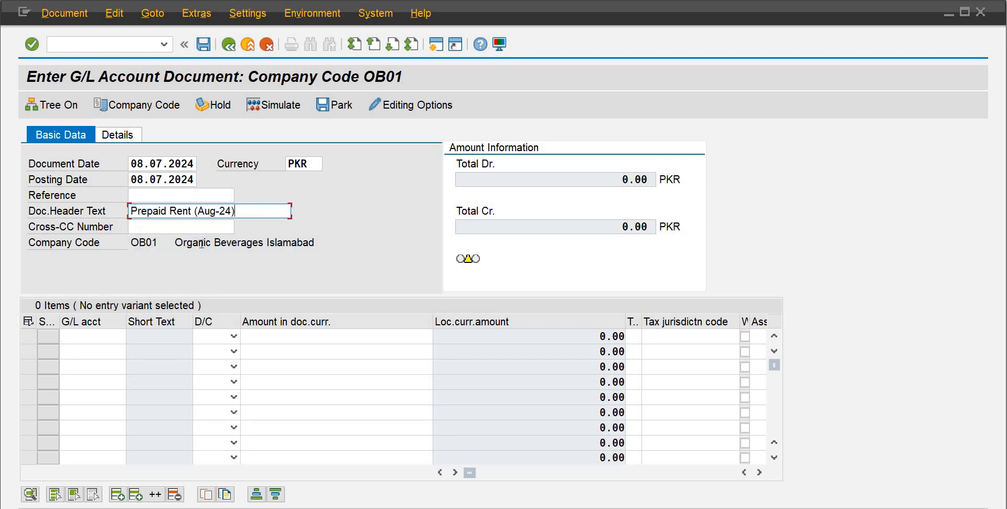
Enter a first line item debiting G/L account 102 (Prepaid Rent) with 150000
click(114, 336)
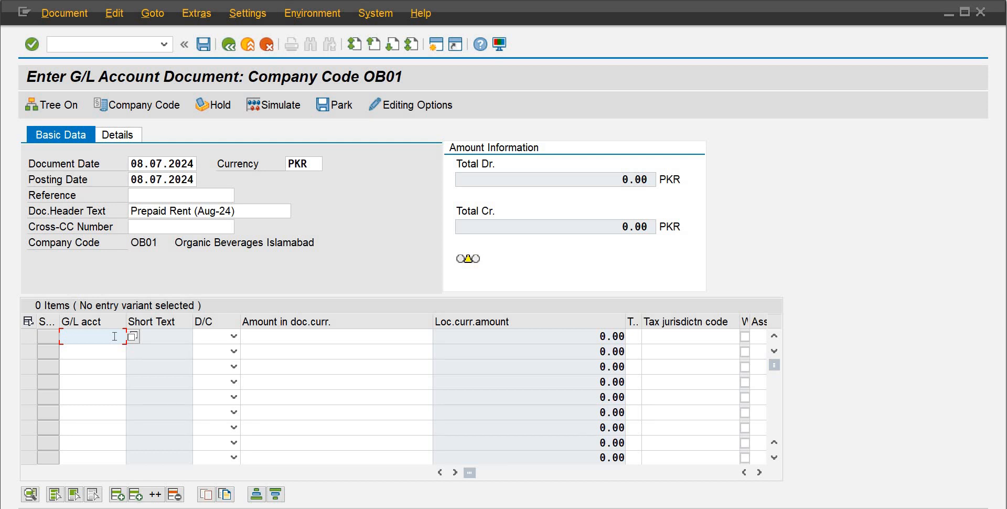
text(102)
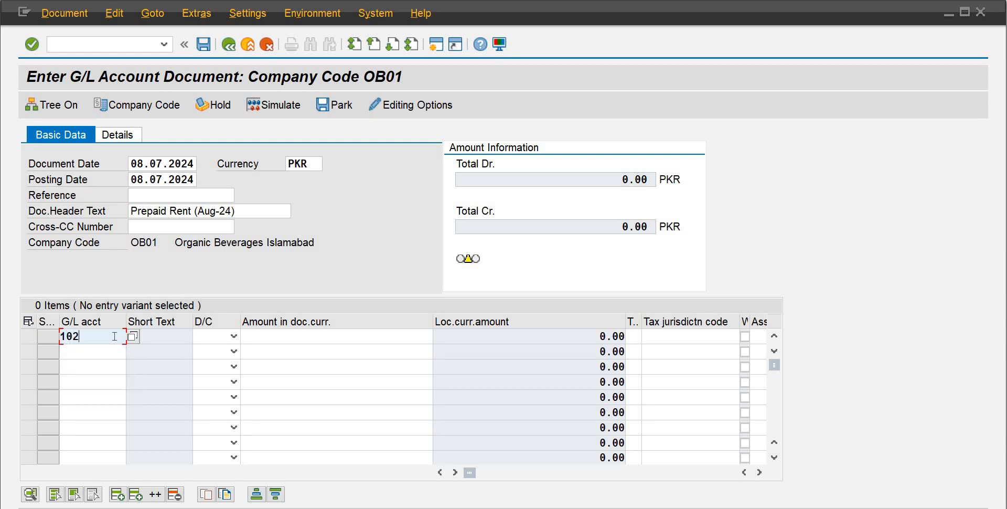
key(Tab)
key(Down)
key(Tab)
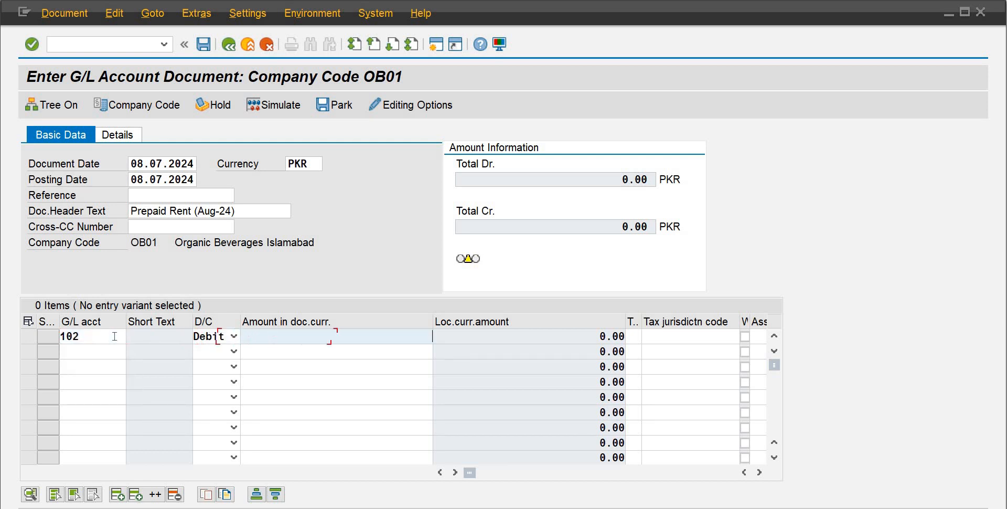
text(150000)
key(Return)
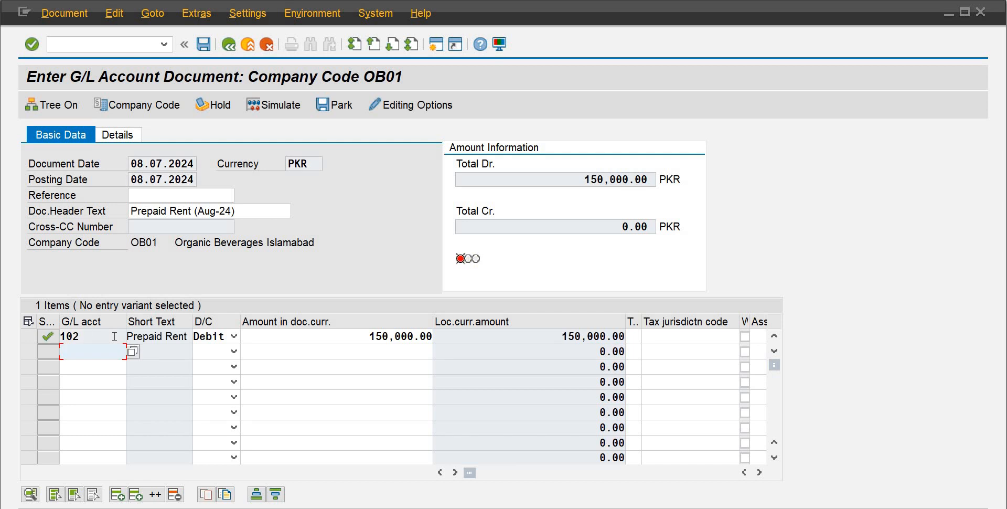
Add a line item crediting G/L account 100 with * as the balancing amount and post the document
text(100)
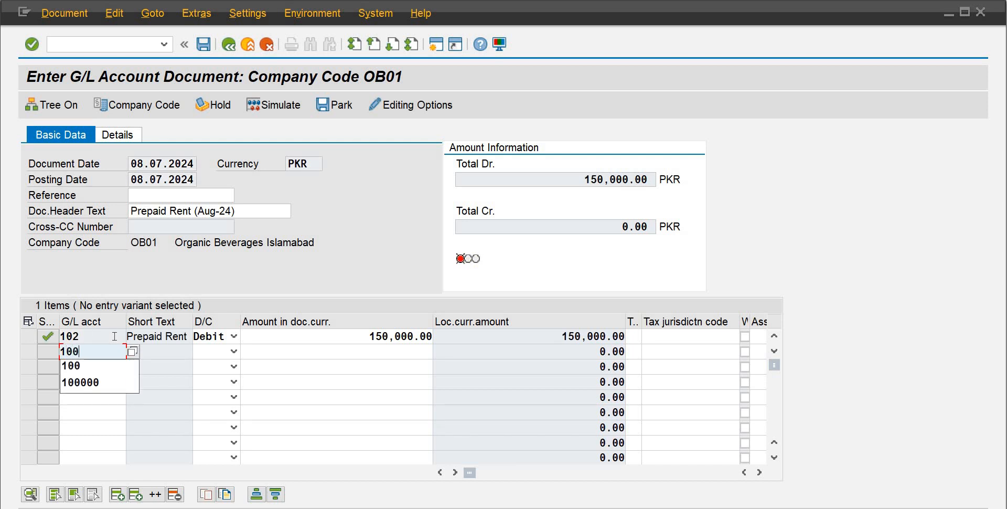
key(Tab)
key(Down)
key(Tab)
text(*)
key(Return)
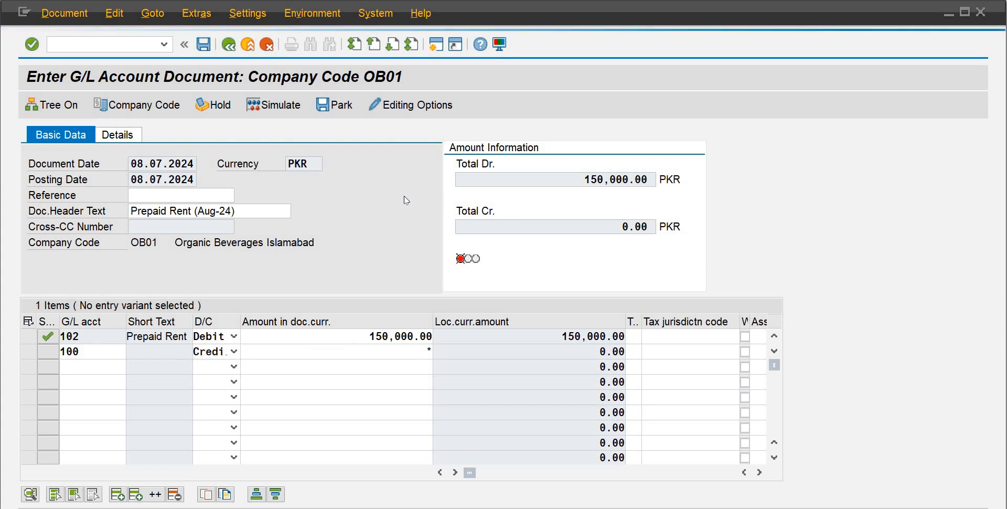
click(204, 45)
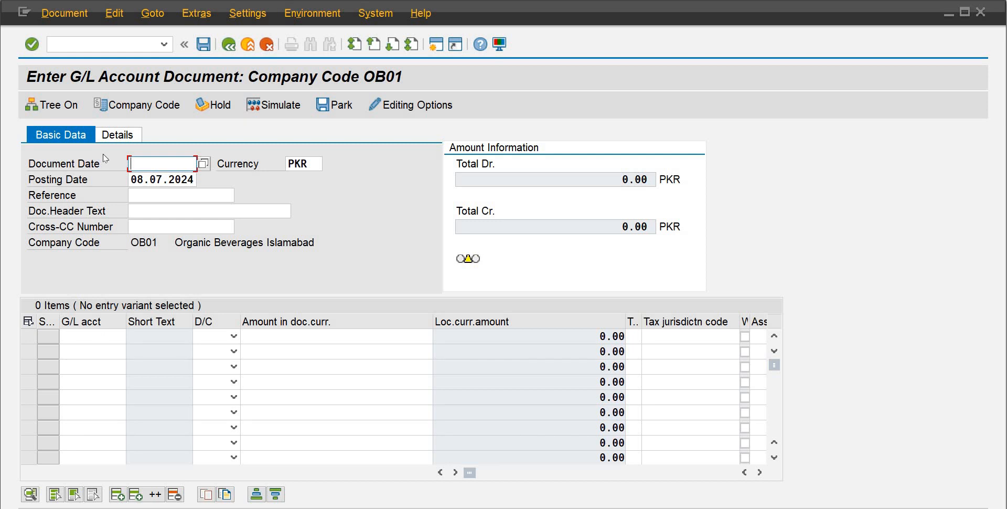
Start another document with document date 08.07.2024 and header text "Legal Charges July & Aug"
text(08)
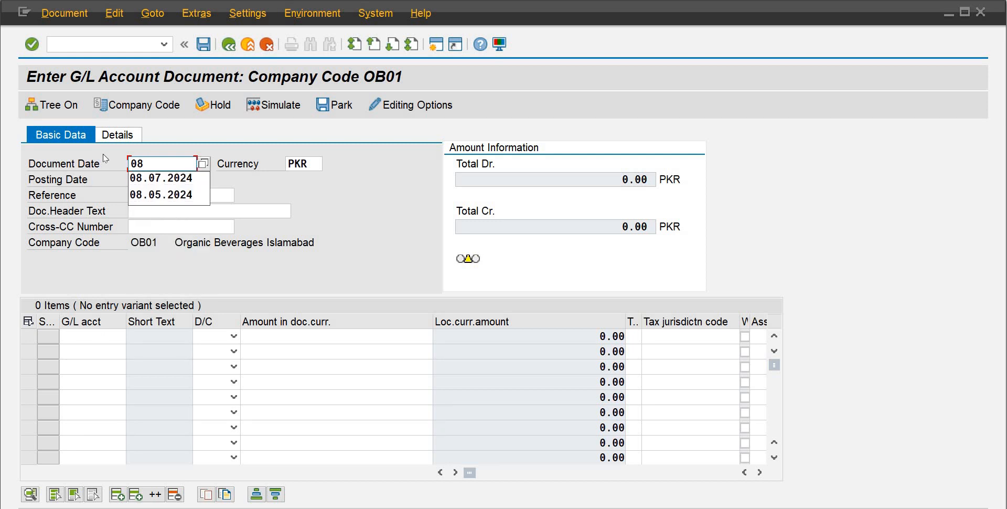
key(Down)
key(Return)
key(Tab)
key(Tab)
key(Tab)
key(Tab)
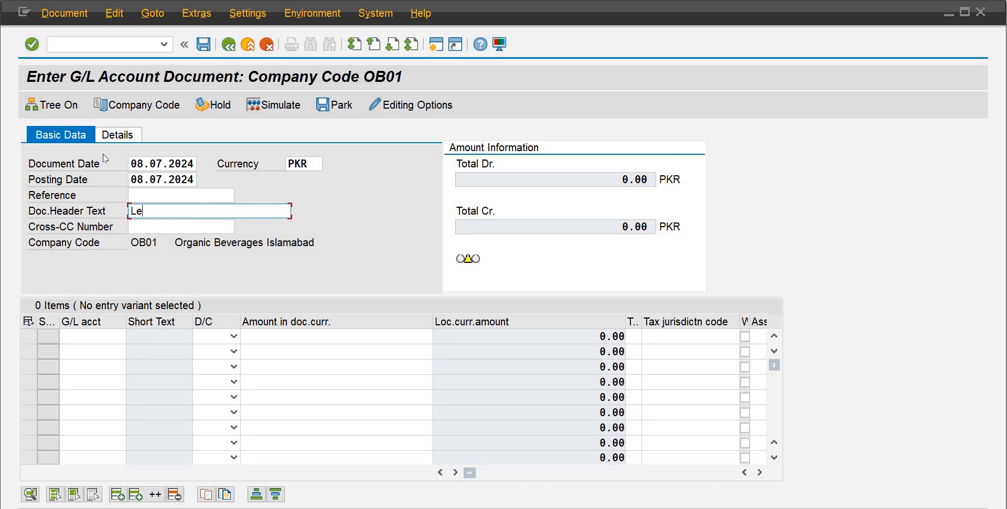
text(Legal Ch)
text(arges (July )
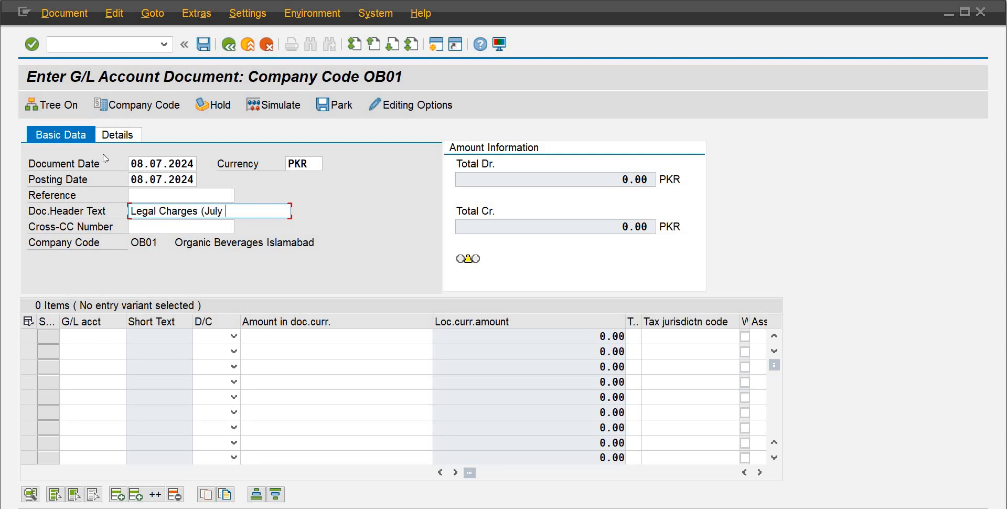
text(& Au)
key(BackSpace)
key(BackSpace)
List the available G/L accounts in chart of accounts COAO for the first line item
click(107, 337)
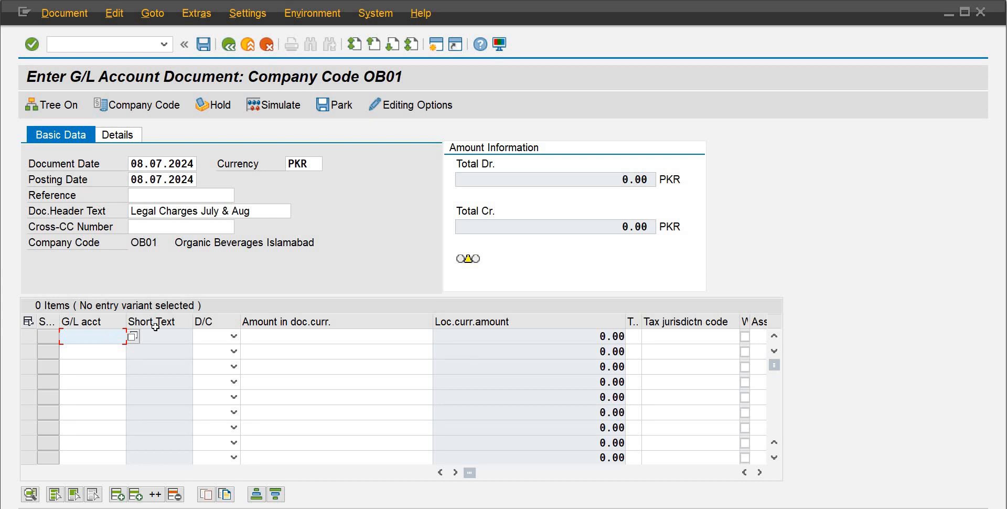
click(133, 341)
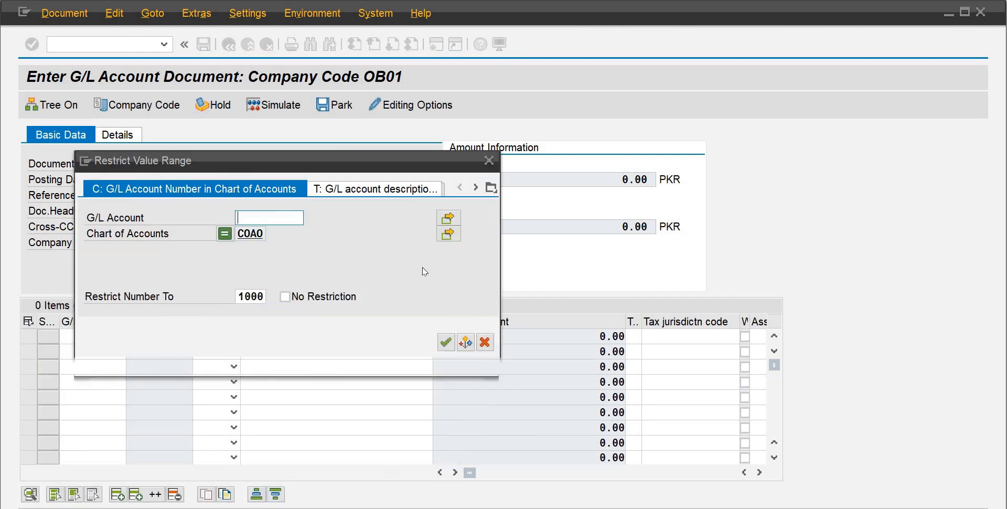
click(445, 305)
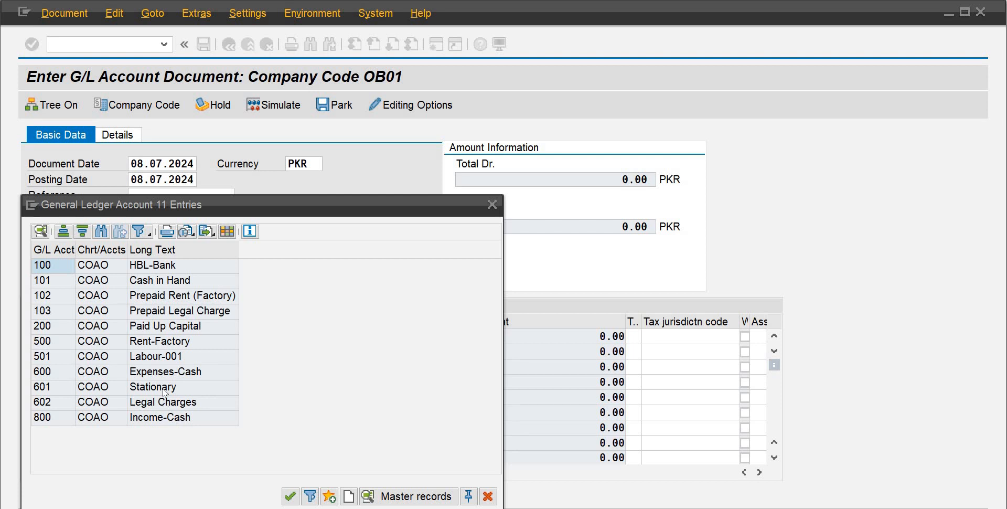
key(alt+Tab)
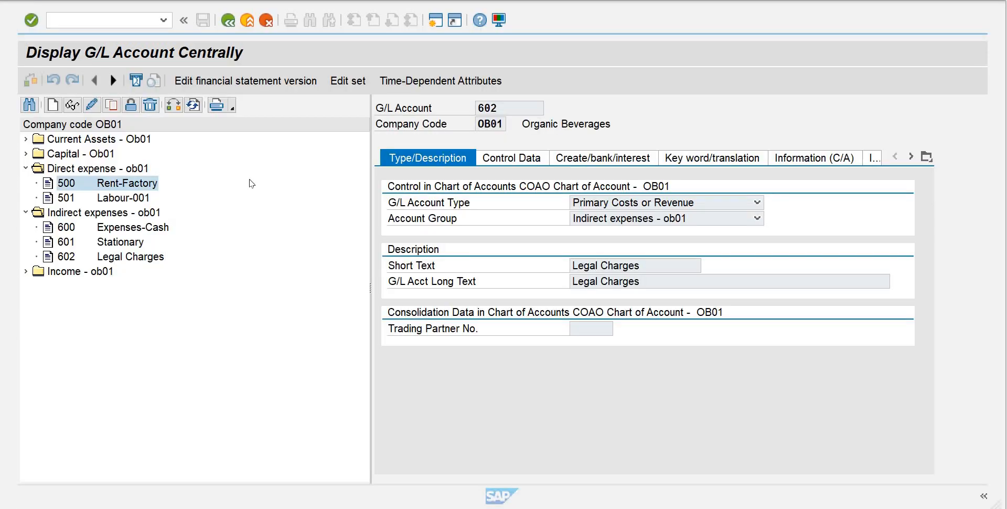
click(620, 508)
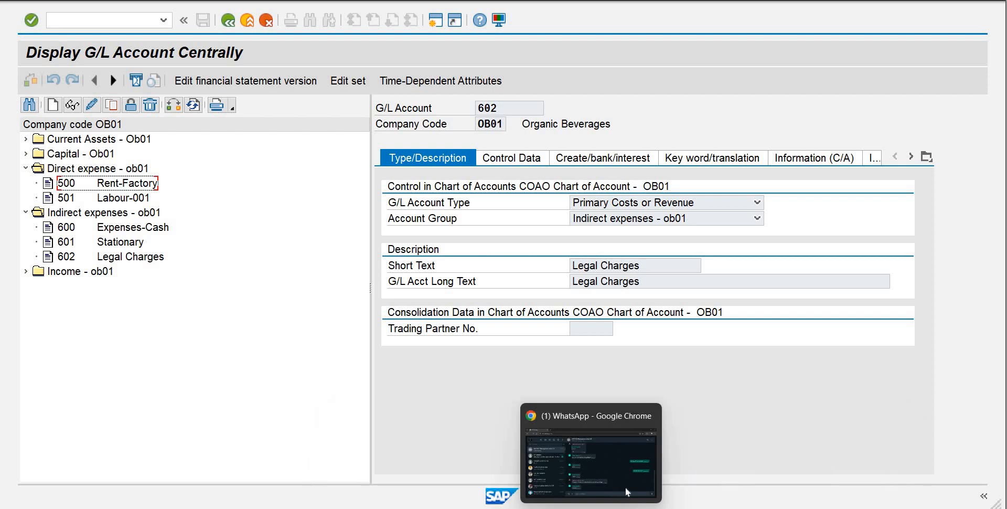
mouse_move(678, 470)
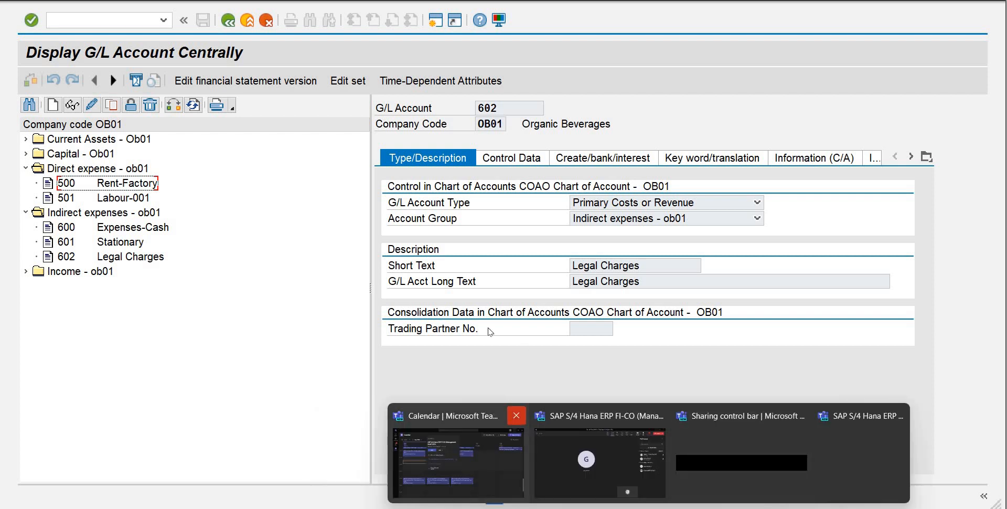
click(620, 507)
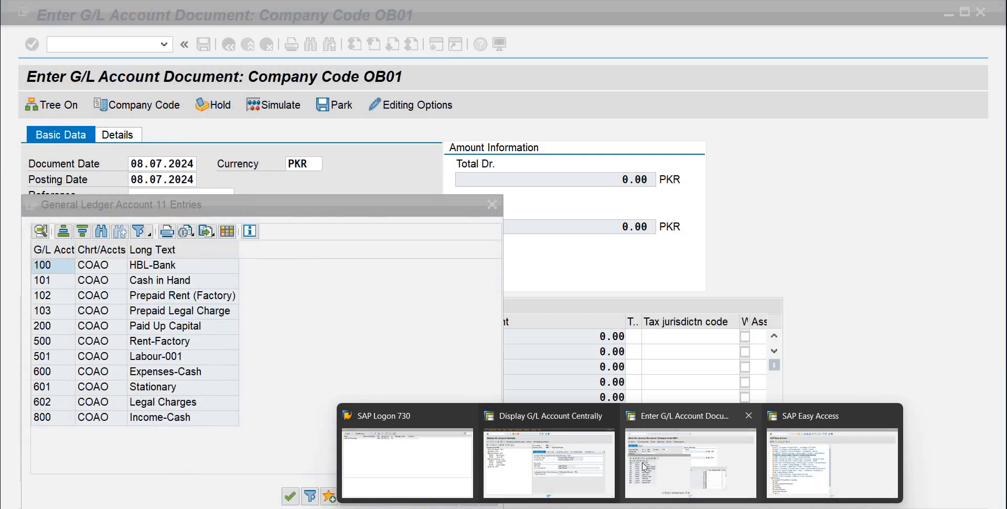
click(644, 465)
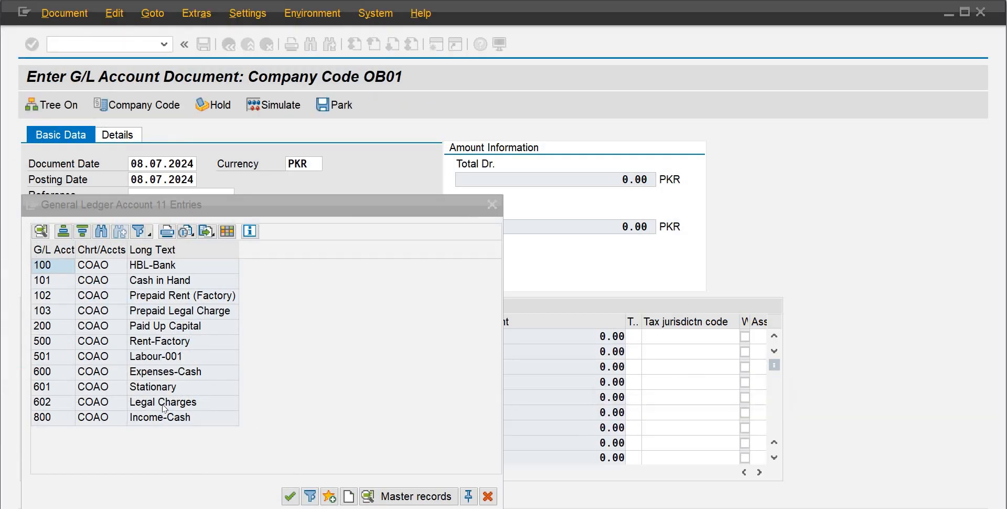
Pick G/L account 602 (Legal Charges) for the first line item and debit it with 60000
click(163, 404)
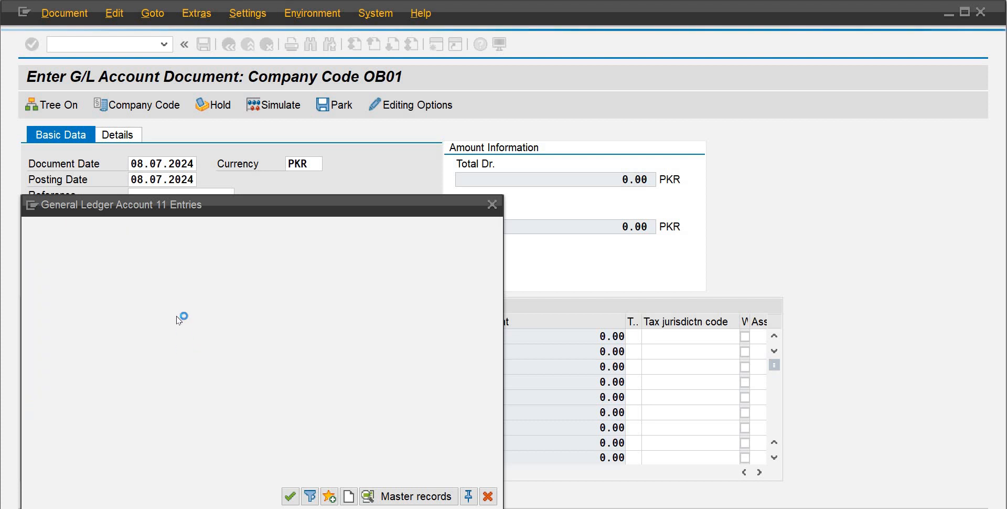
click(234, 335)
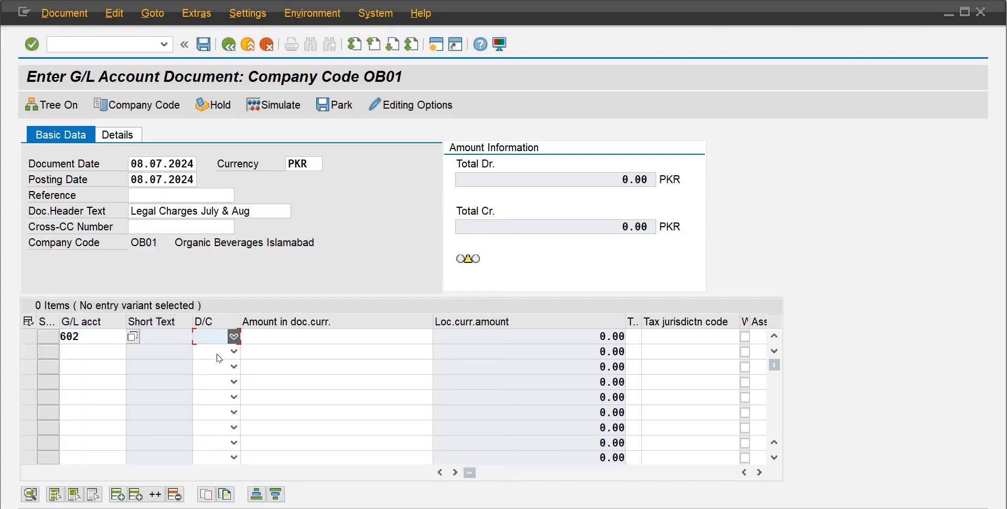
click(215, 365)
click(268, 334)
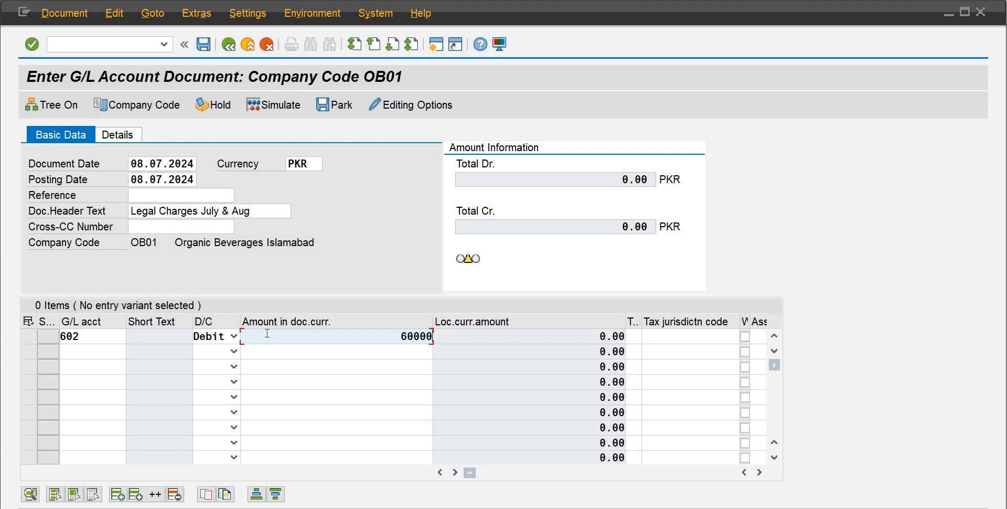
text(60000)
key(Return)
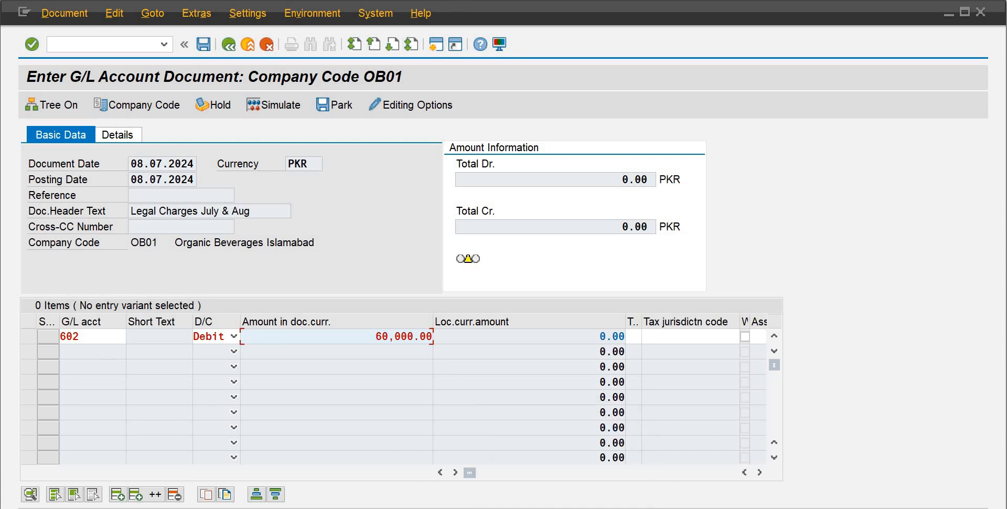
Switch to the SAP Easy Access session and start transaction OKB9 for default account assignments
click(784, 473)
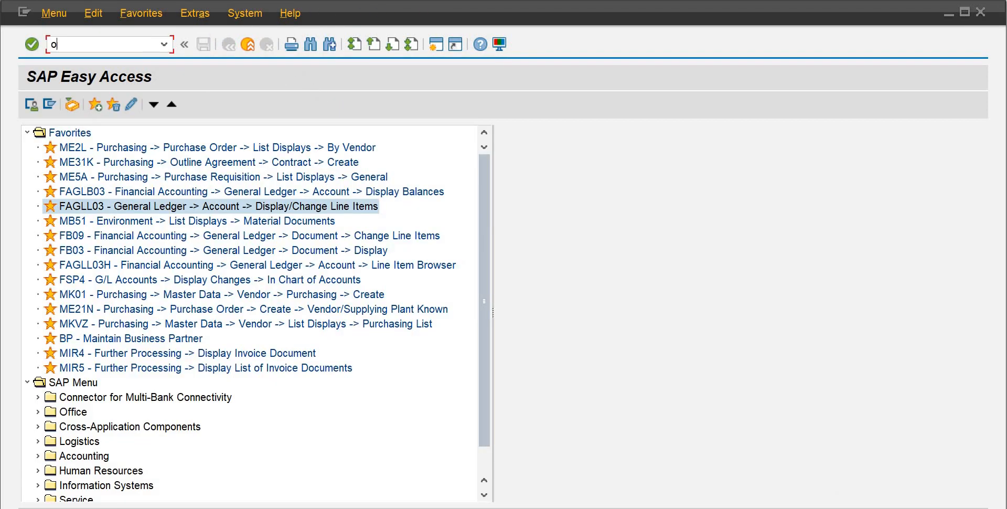
click(139, 42)
text(okb9)
key(Return)
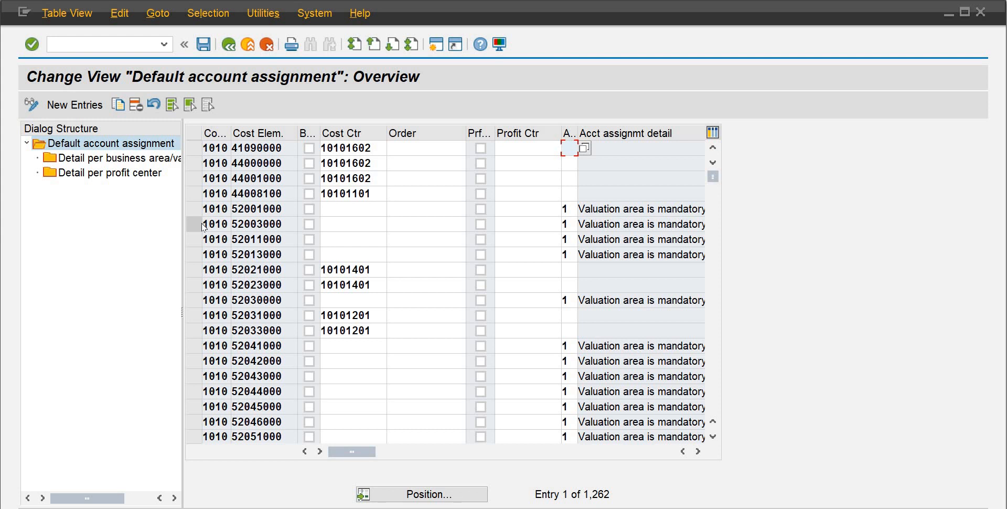
Create a new default account assignment entry for company code OB01 and cost element 602
click(78, 104)
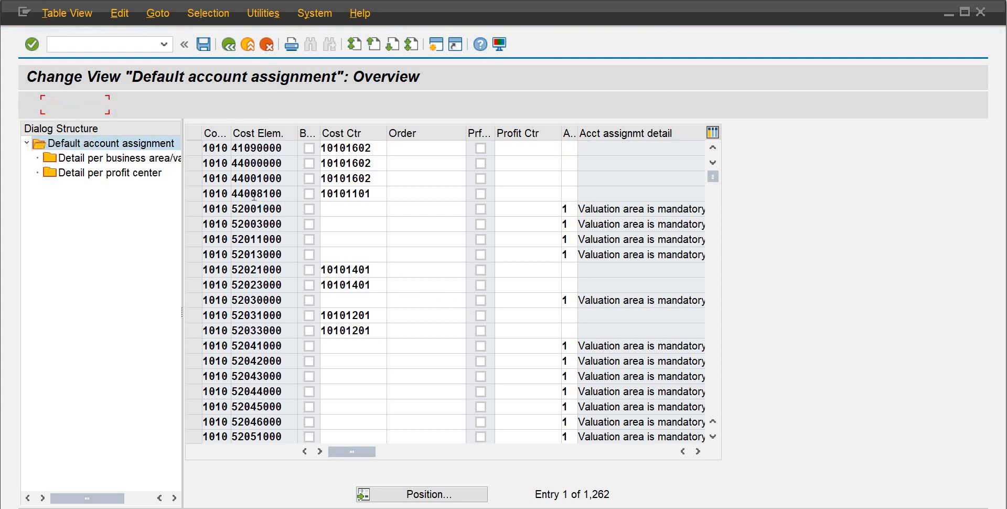
text(ob01)
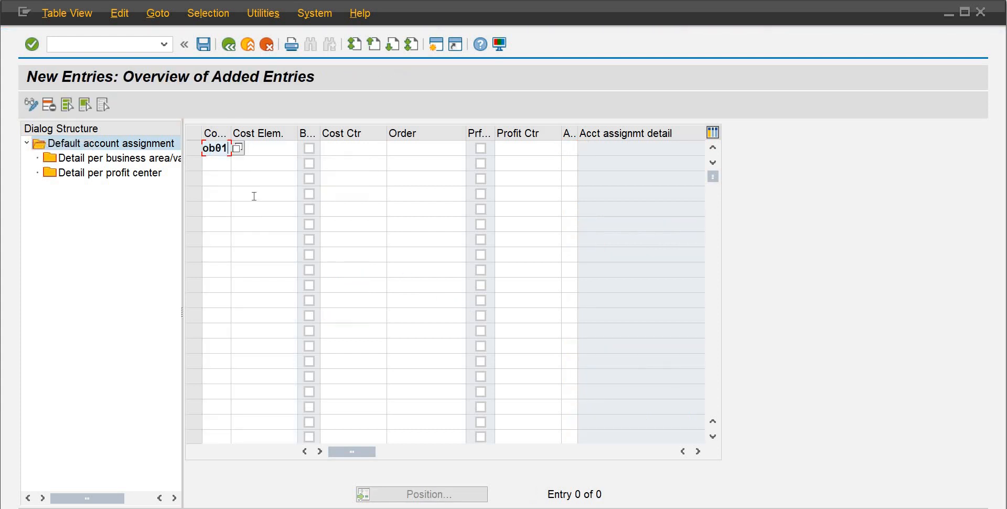
key(Caps_Lock)
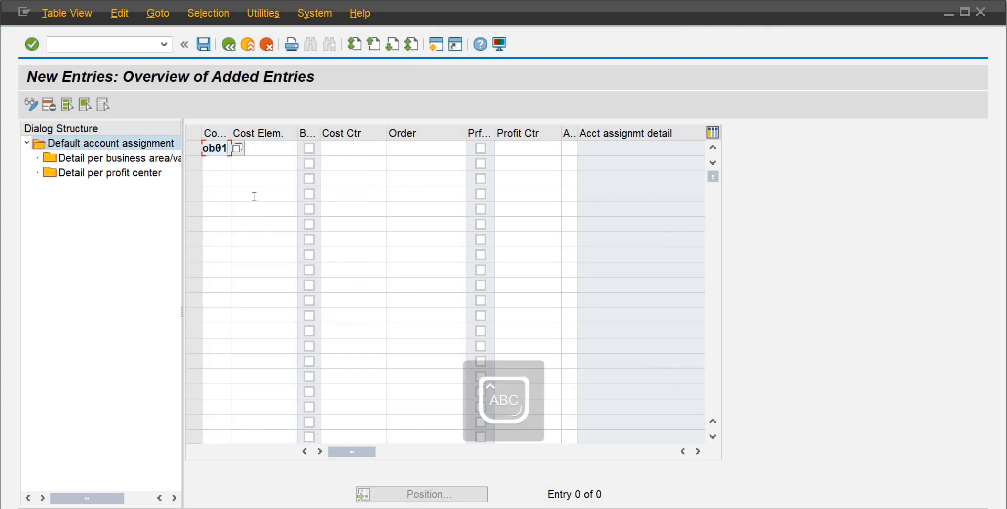
click(273, 150)
key(Caps_Lock)
text(602)
key(Tab)
key(Tab)
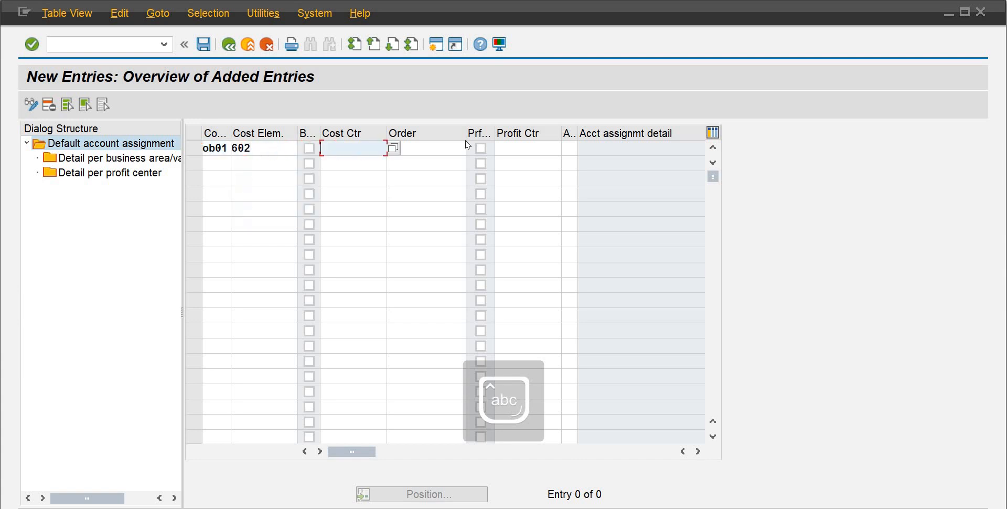
Assign cost center CCO1002 (ACCOUNTS) to the new entry and save it under the proposed customizing request
click(394, 150)
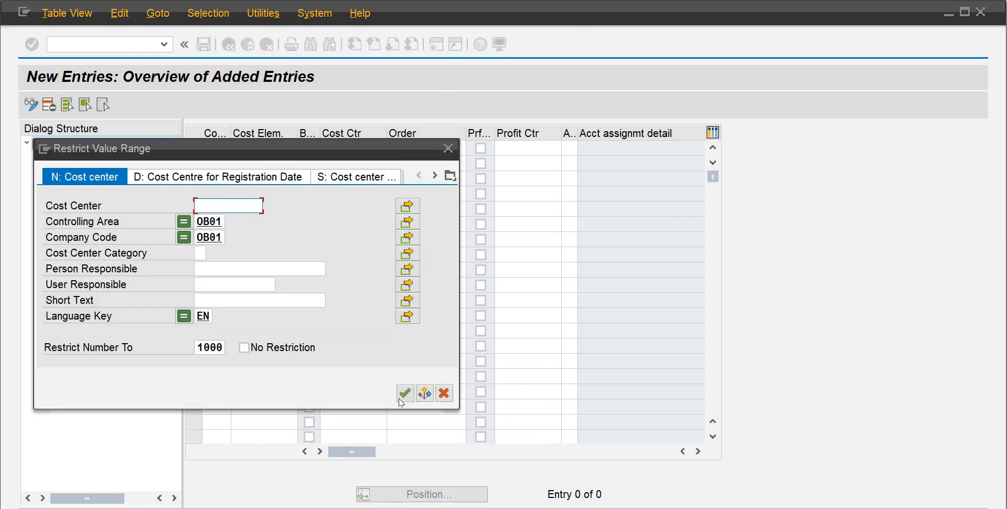
click(403, 397)
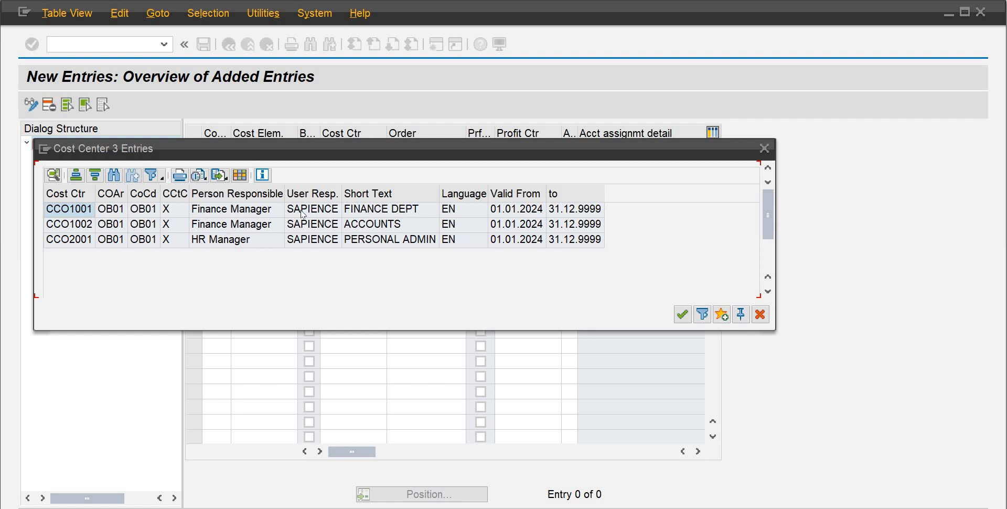
double_click(300, 227)
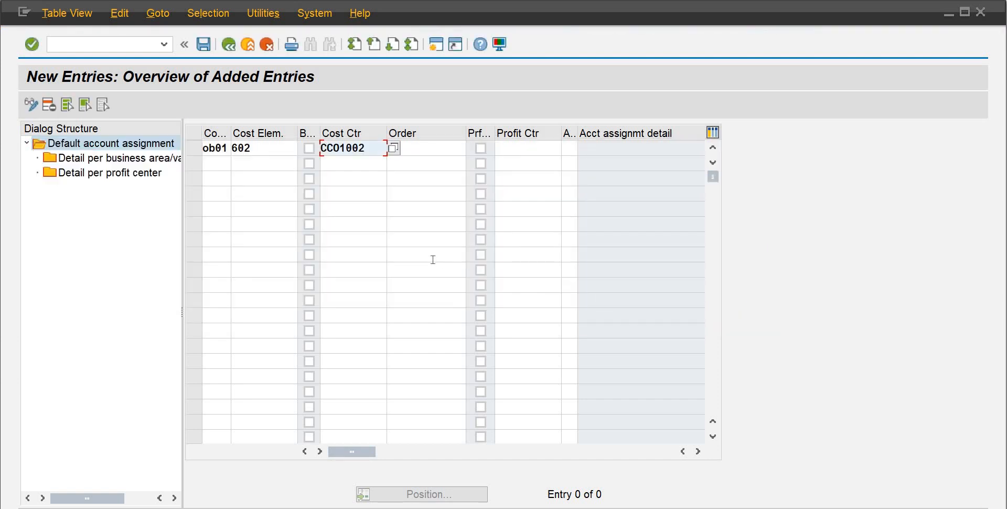
key(Return)
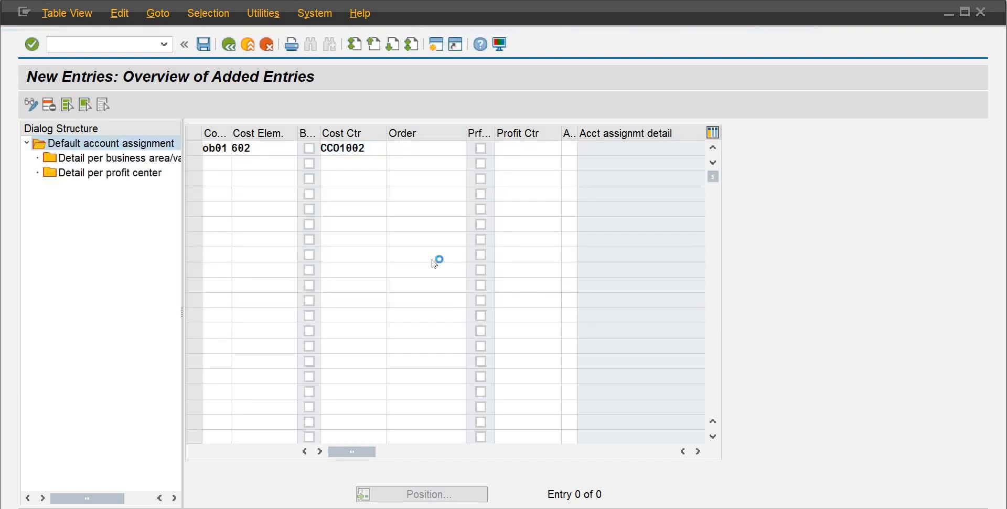
click(207, 43)
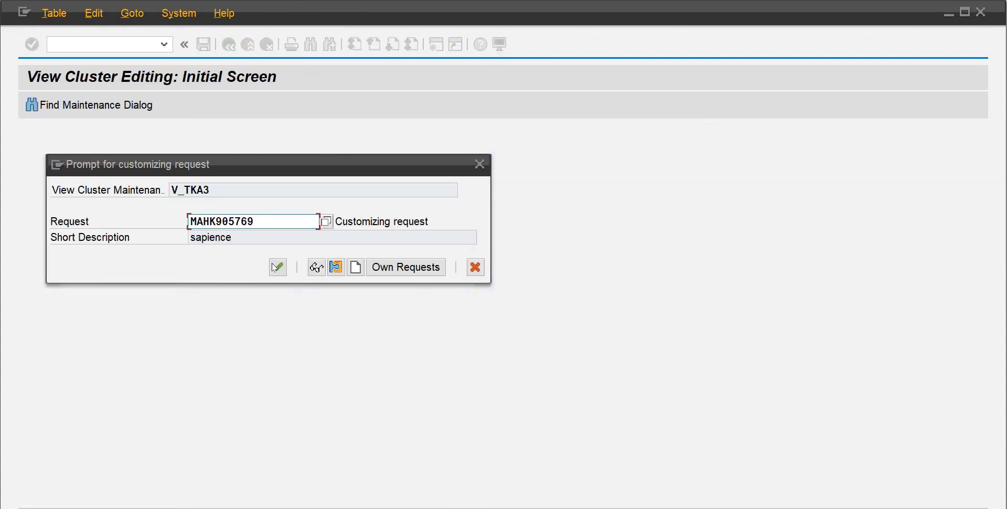
click(277, 267)
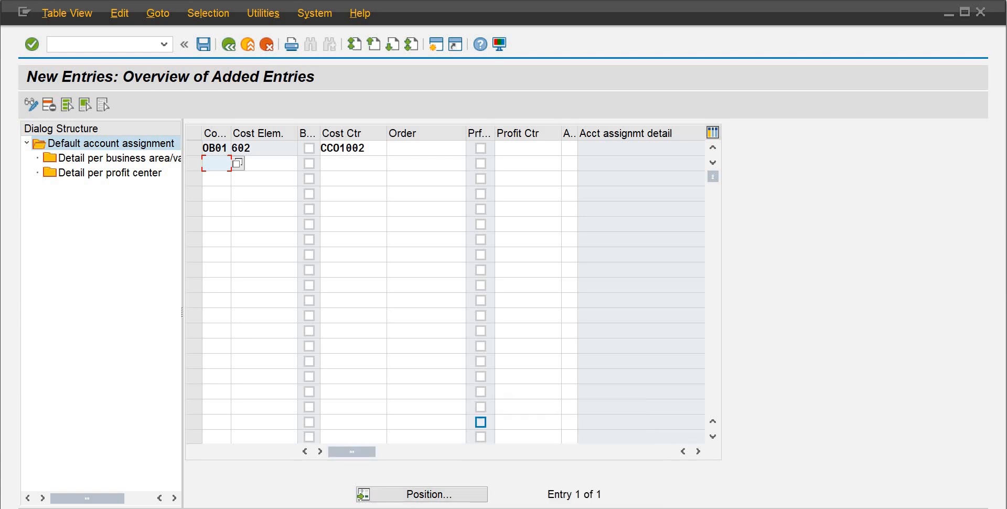
Switch back to the G/L account document session and validate the 60000 debit line for account 602
mouse_move(621, 506)
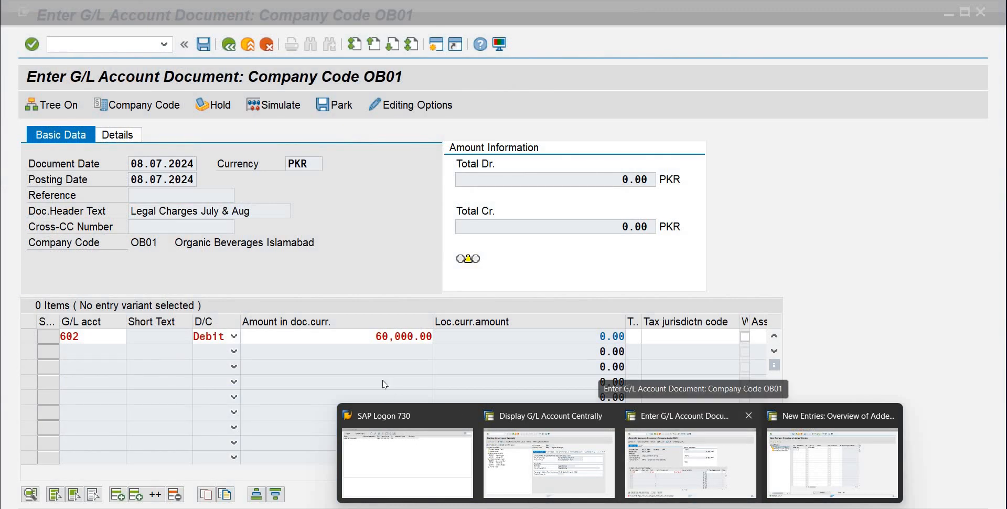
click(691, 472)
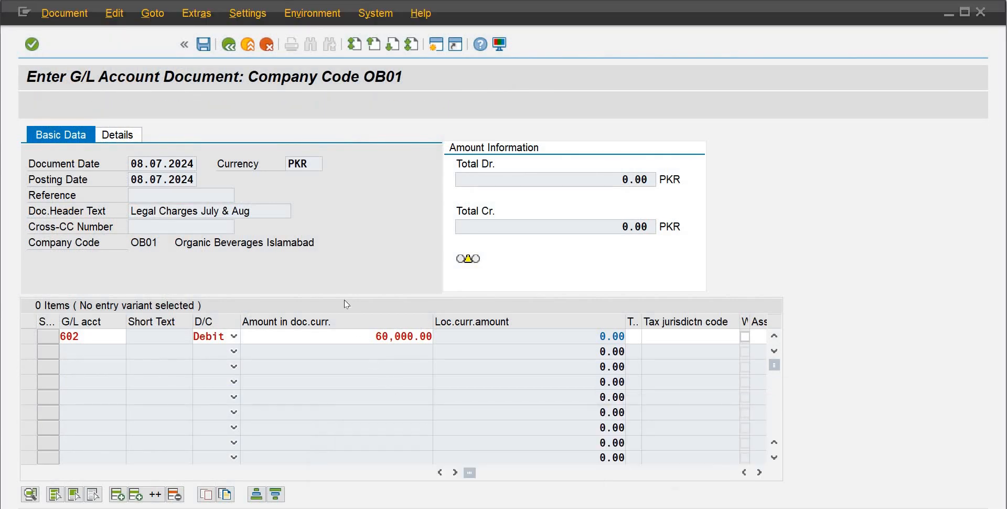
key(F5)
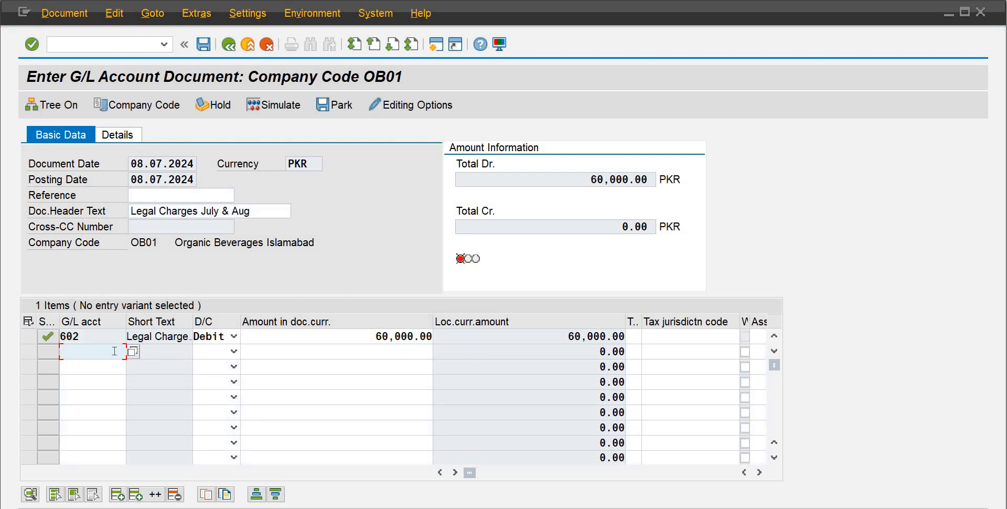
Add a second line item debiting G/L account 103 (Prepaid Legal Charges) with 60000
text(103)
key(Tab)
key(Down)
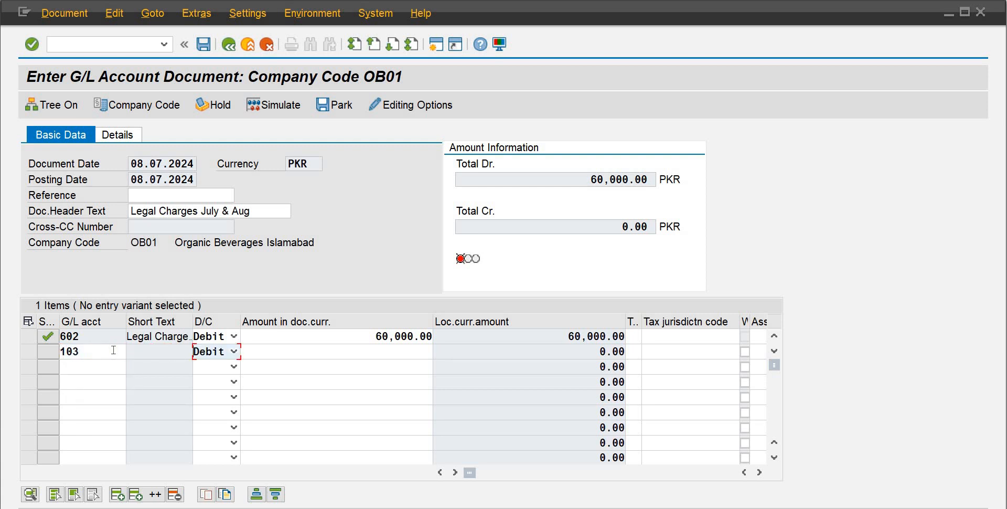
key(Tab)
text(60000)
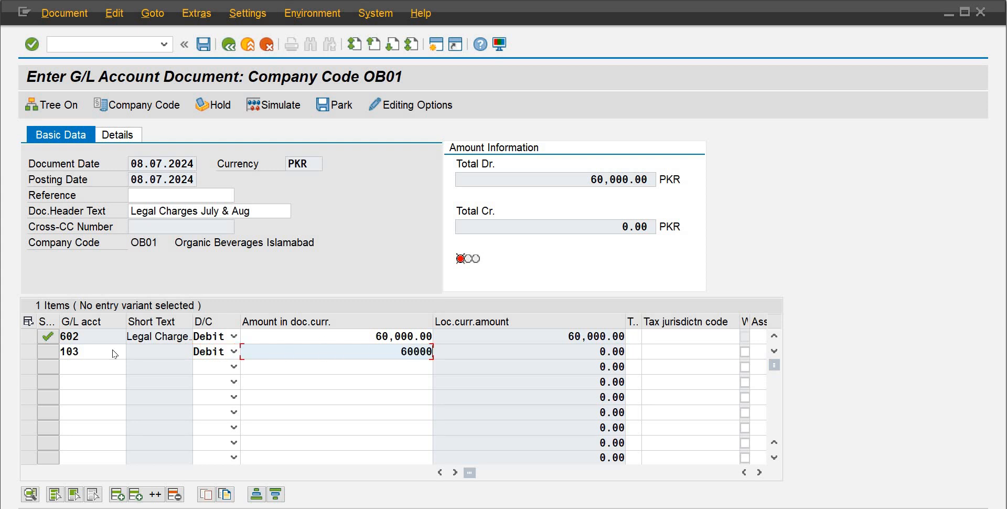
key(Return)
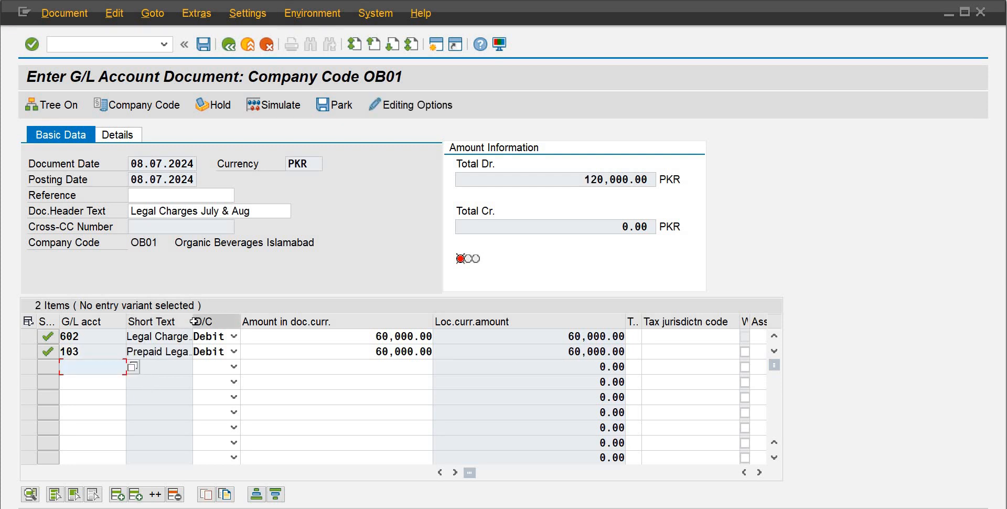
Widen the Short Text column of the line item table to fit the full account names
drag(193, 320, 225, 320)
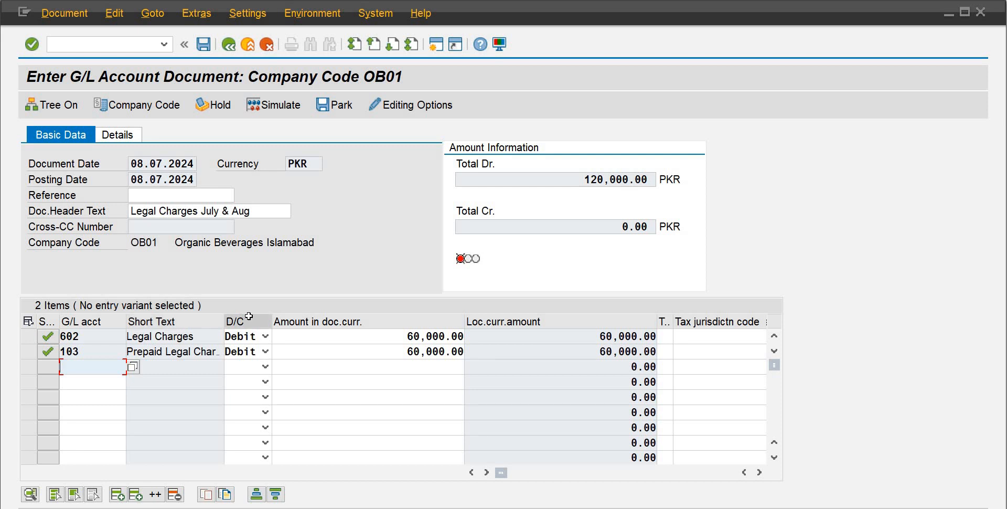
click(234, 321)
click(300, 371)
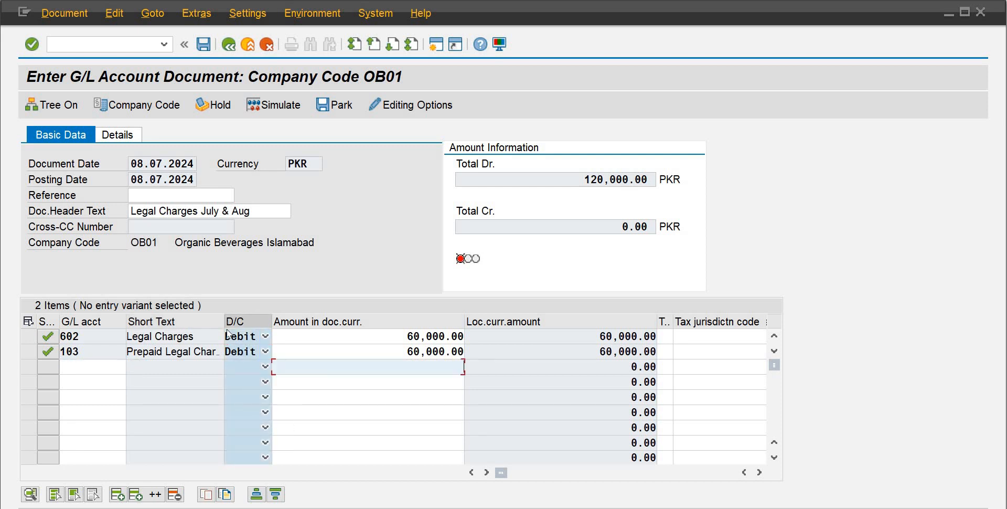
drag(242, 319, 243, 319)
Add a third line item crediting G/L account 100 (HBL) with the remaining balance, using * as the amount
click(90, 367)
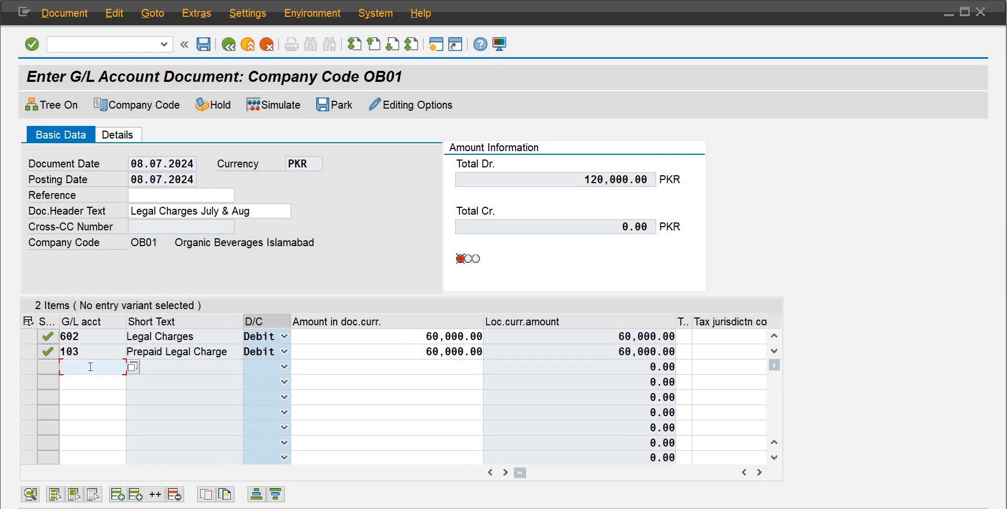
text(100)
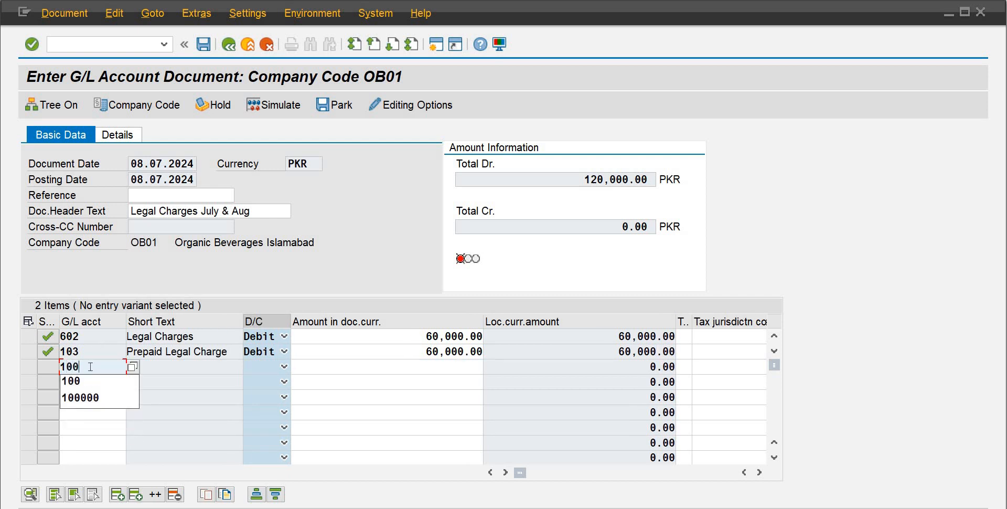
key(Tab)
key(c)
key(Tab)
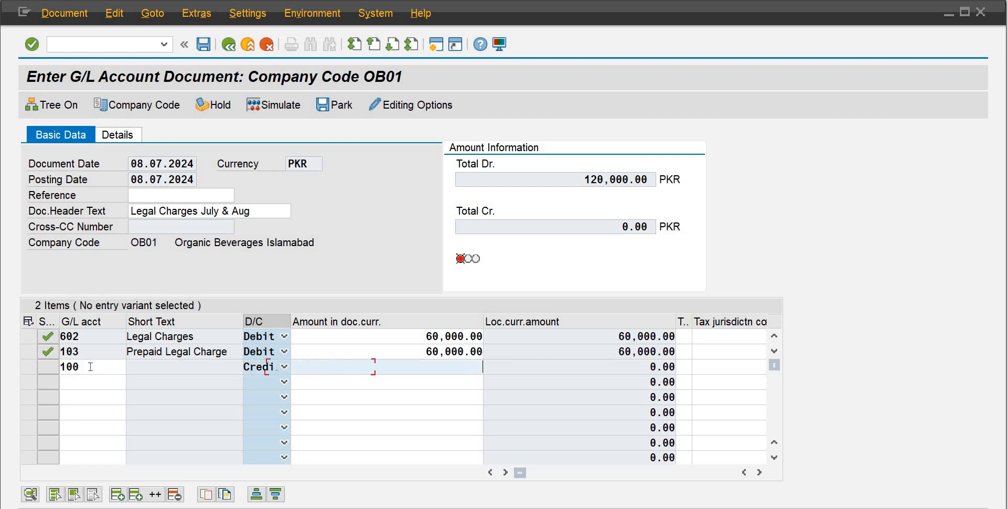
text(*)
key(Return)
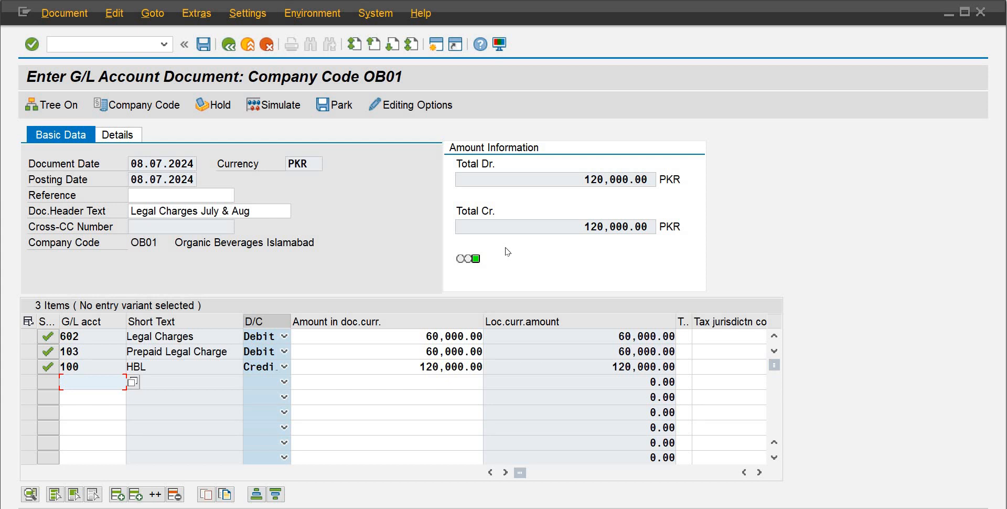
Check the cost center on the Legal Charges line and post the document
click(760, 472)
click(760, 472)
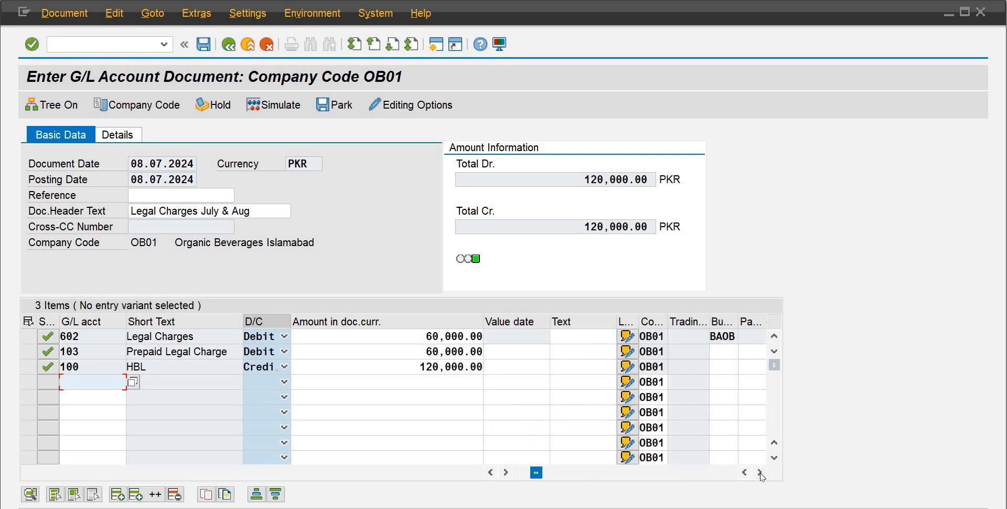
click(759, 472)
click(691, 341)
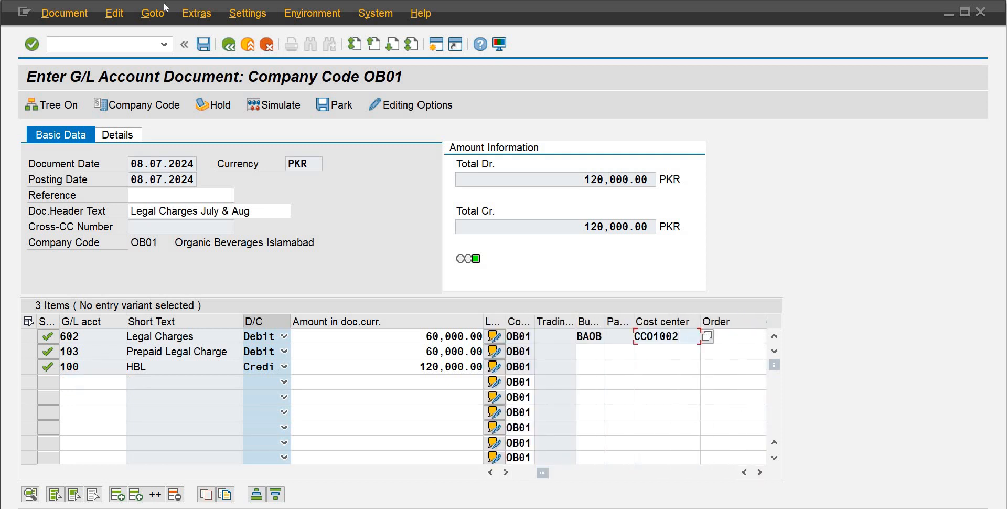
click(202, 43)
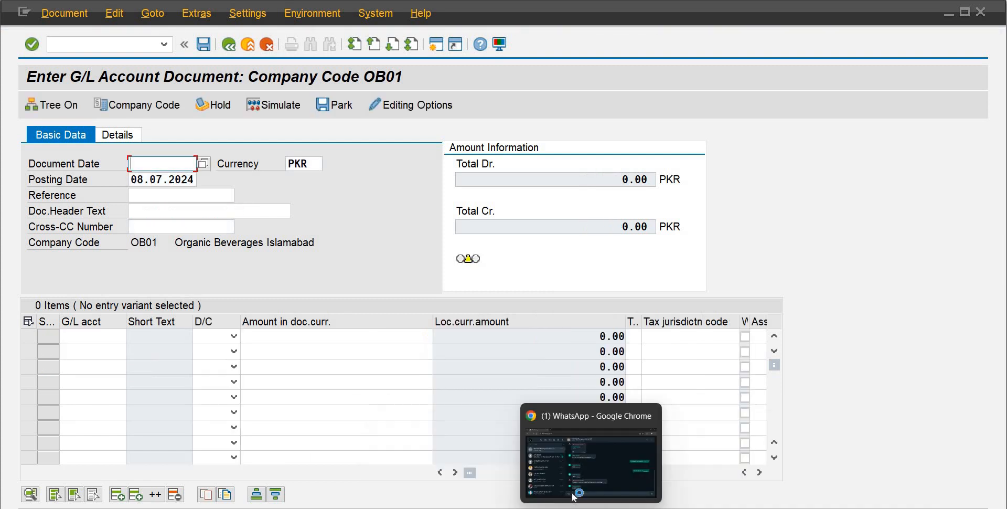
Switch to the adjustment entries PDF notes and review the prepaid expense entries and the accruals/outstanding expenses section
click(561, 462)
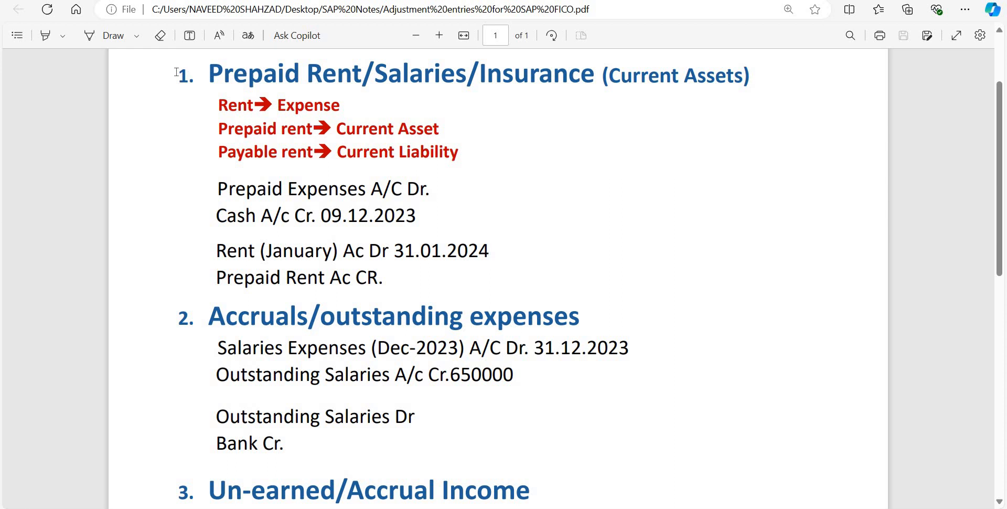
drag(648, 72, 551, 175)
drag(454, 192, 446, 204)
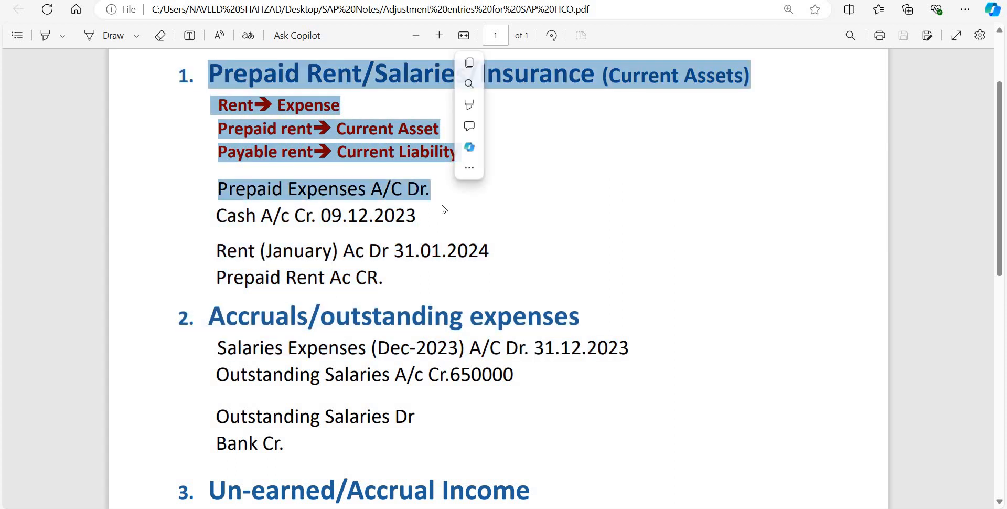
click(237, 179)
drag(239, 181, 218, 187)
drag(395, 278, 151, 255)
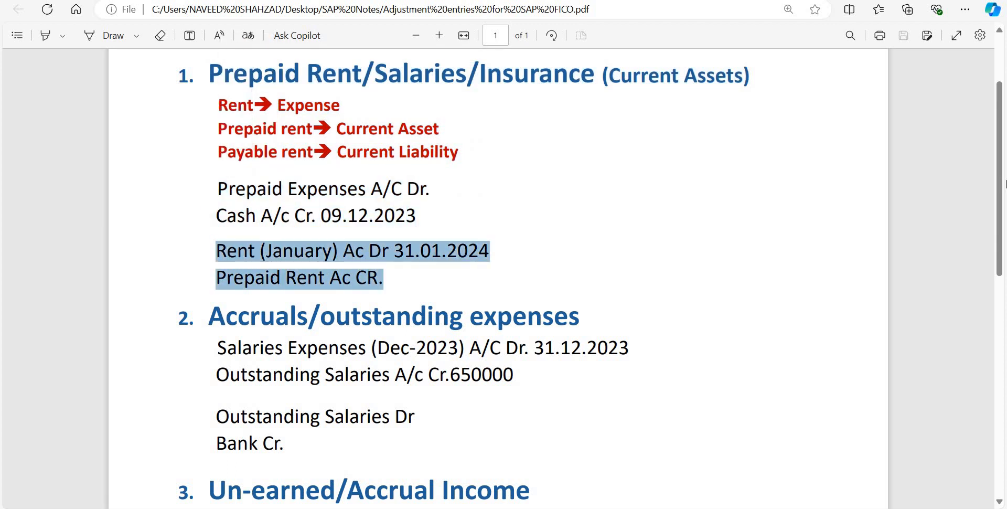
scroll(992, 209, down, 3)
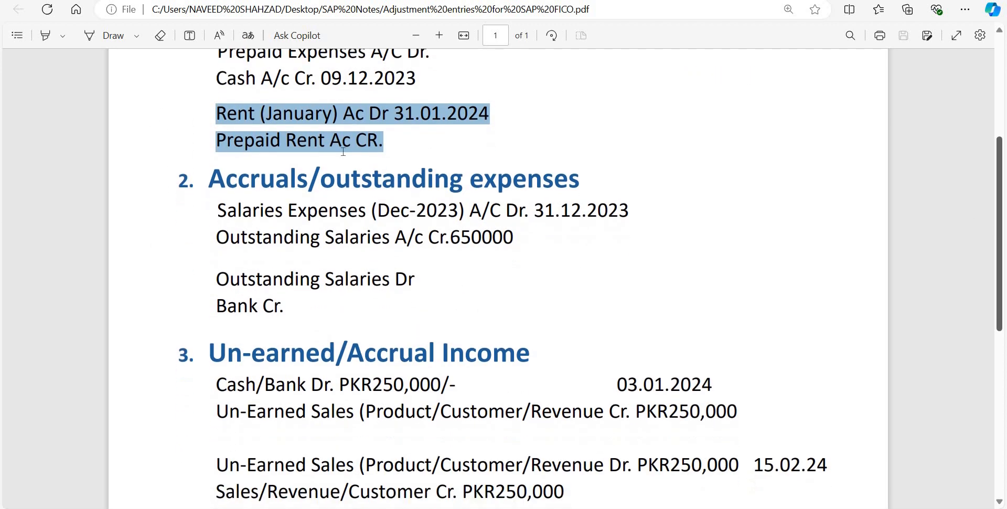
click(581, 186)
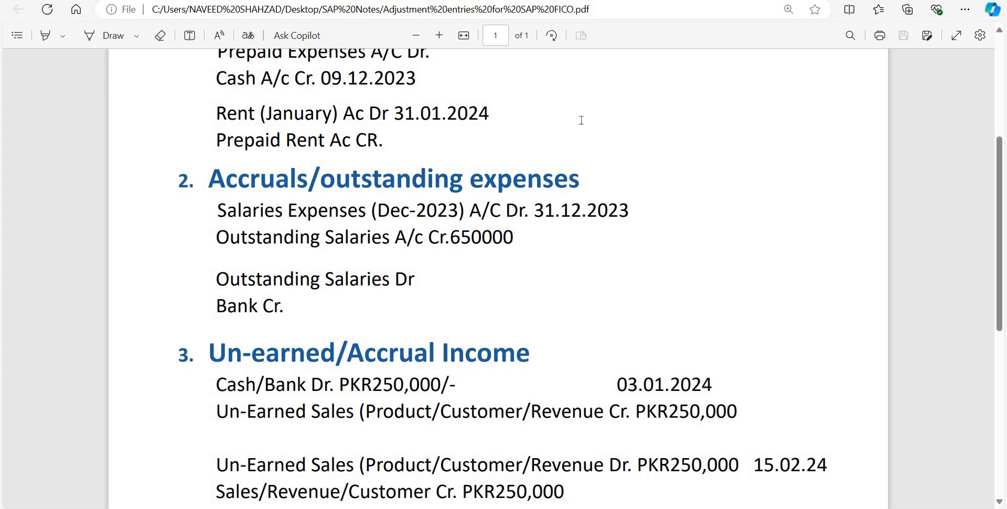
Switch to the Display G/L Account Centrally session and start creating G/L account 400 in company code OB01
mouse_move(621, 508)
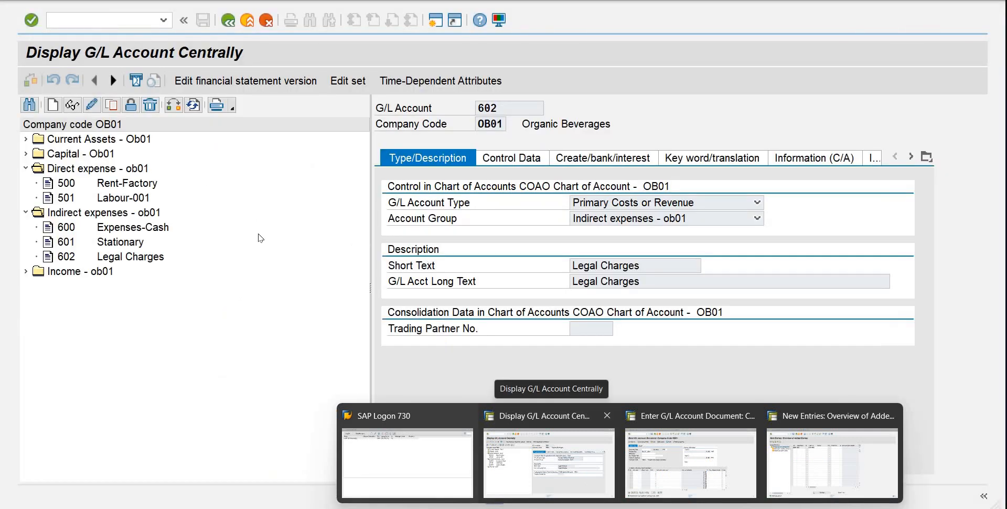
click(586, 482)
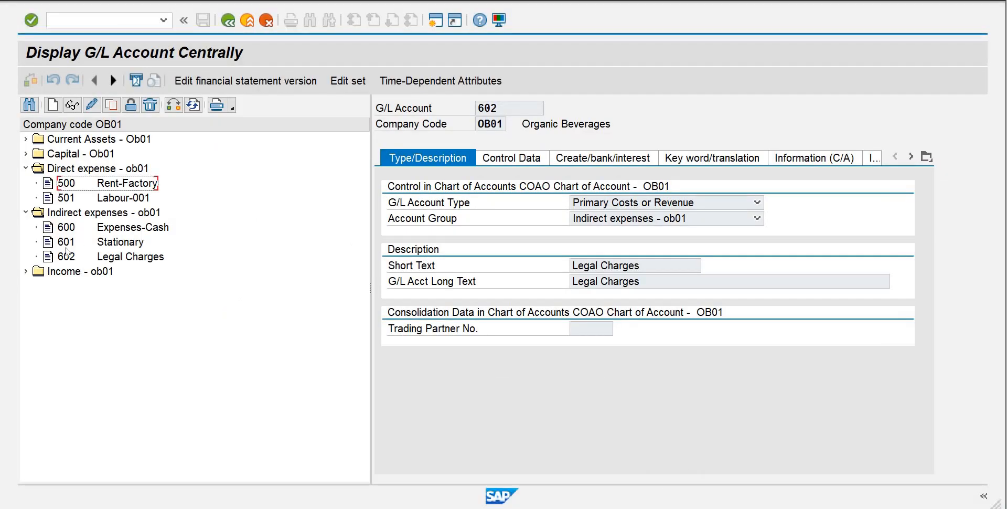
click(53, 108)
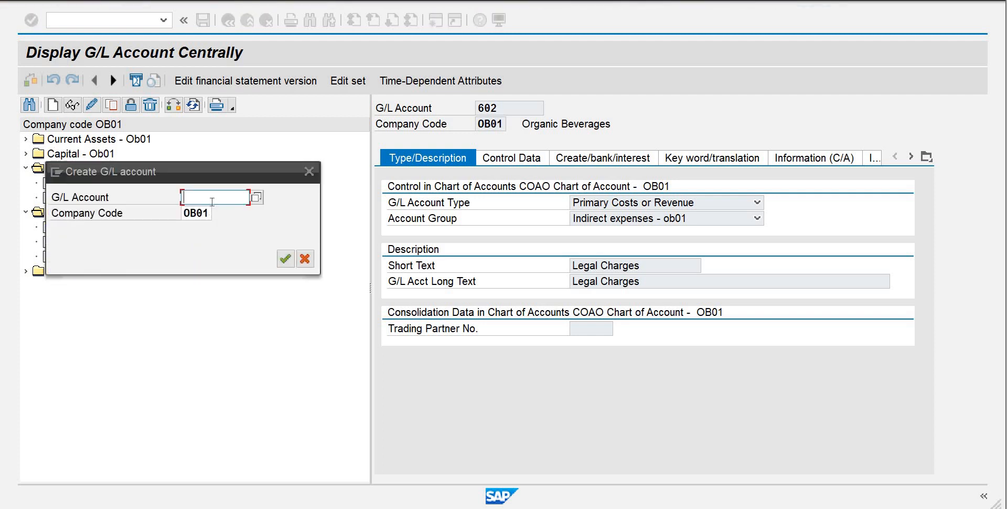
text(400)
key(Return)
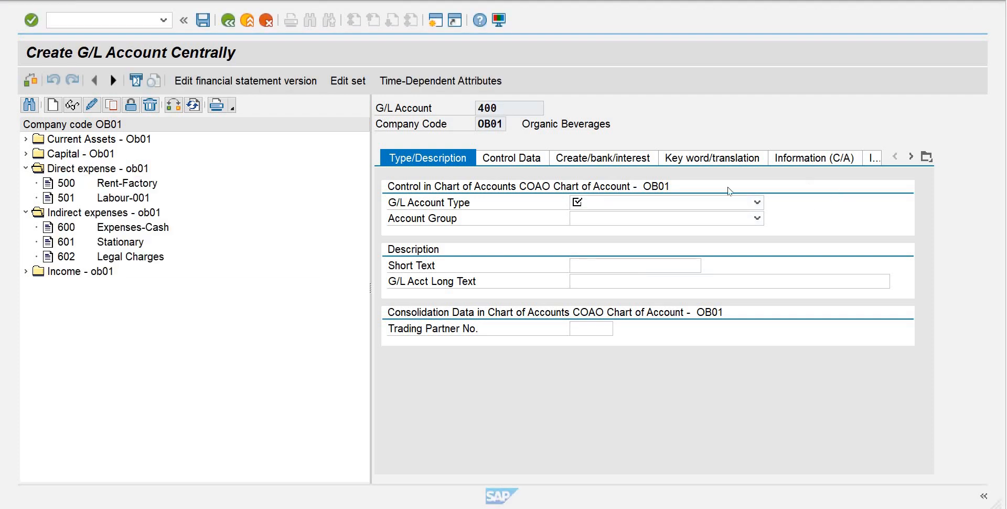
Classify account 400 as a Balance Sheet Account in the account group Short Term Liabilities - ob01
click(758, 202)
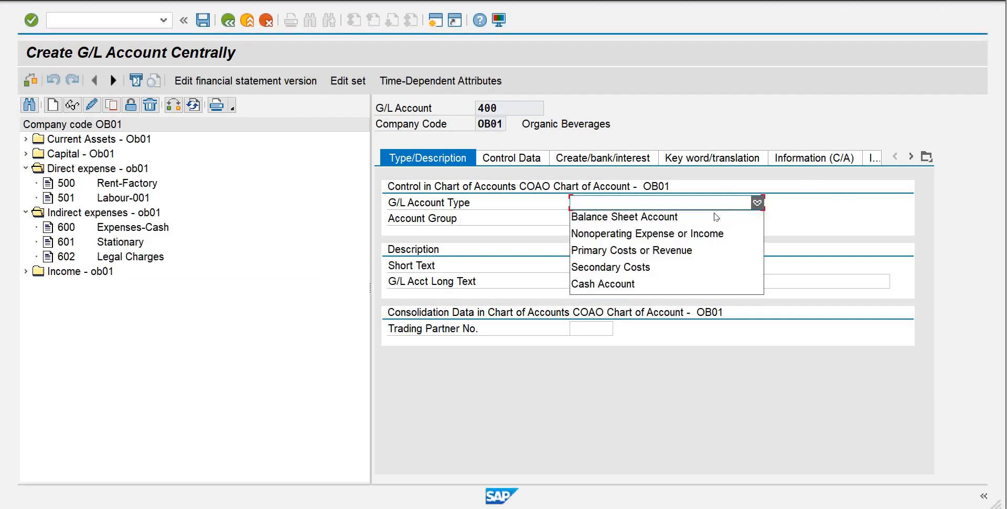
click(700, 217)
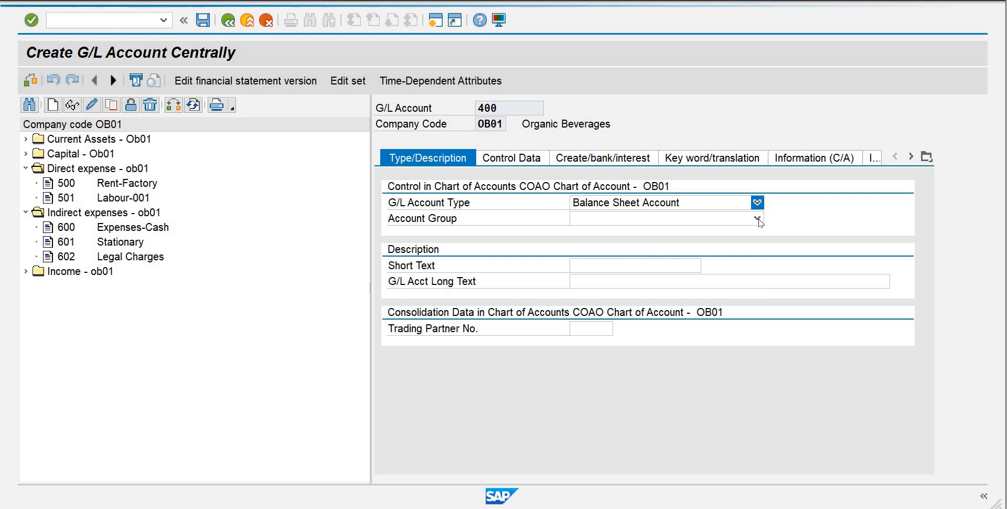
click(758, 218)
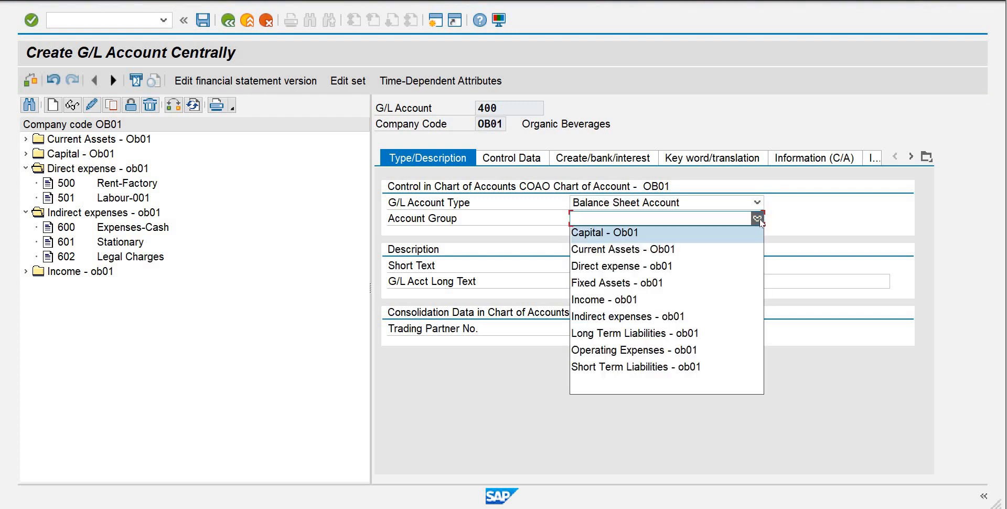
click(647, 367)
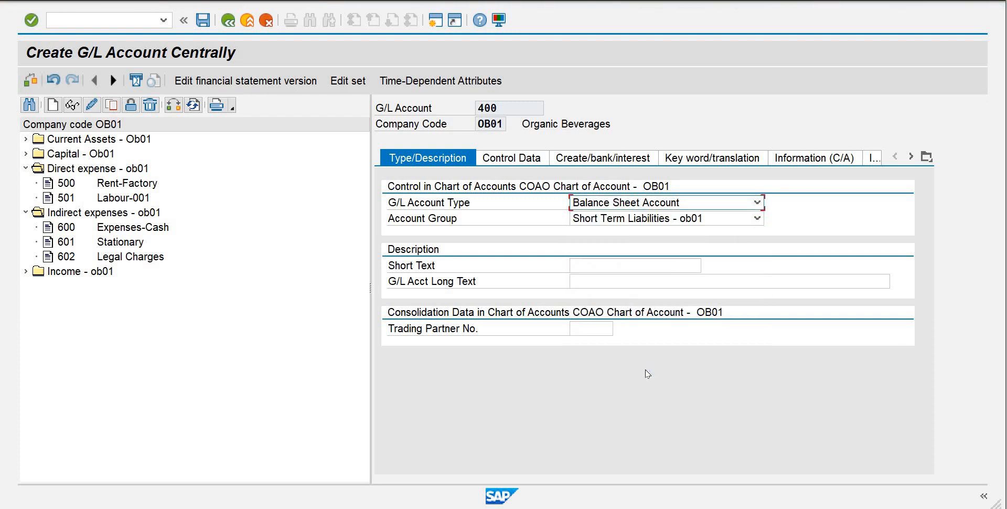
Enter the short text "Accrual Administn Ex" and long text "Accrual Administration Expenses" for account 400, and try to save it
click(587, 259)
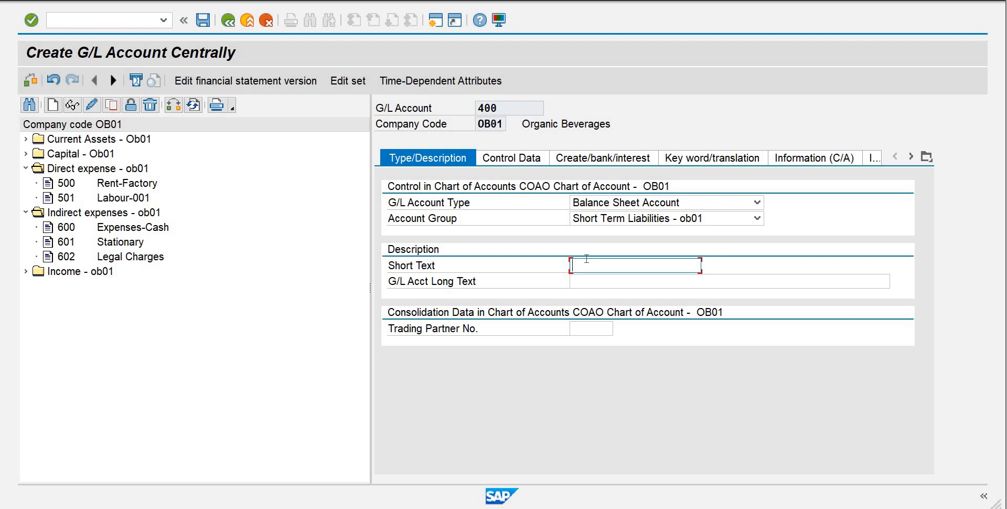
text(Administration Ex)
key(ctrl+a)
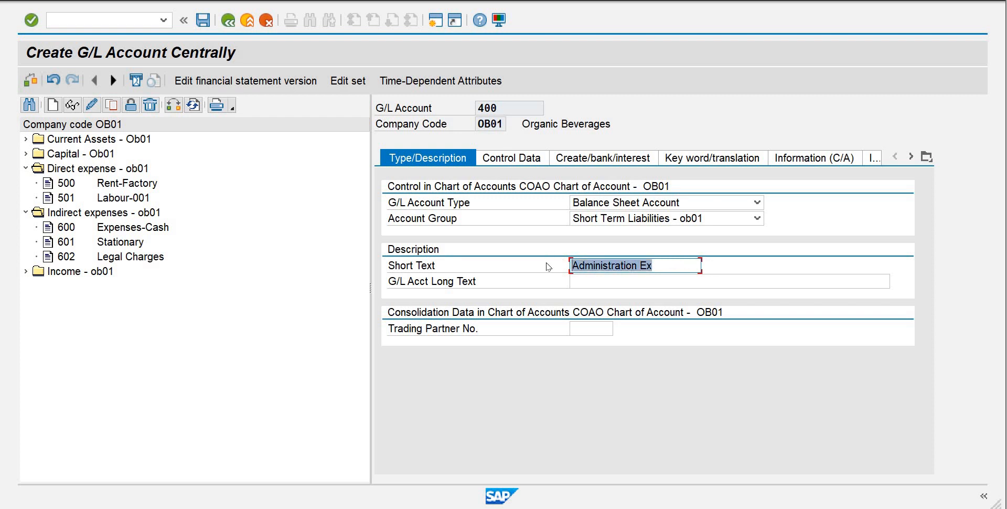
text(Ac)
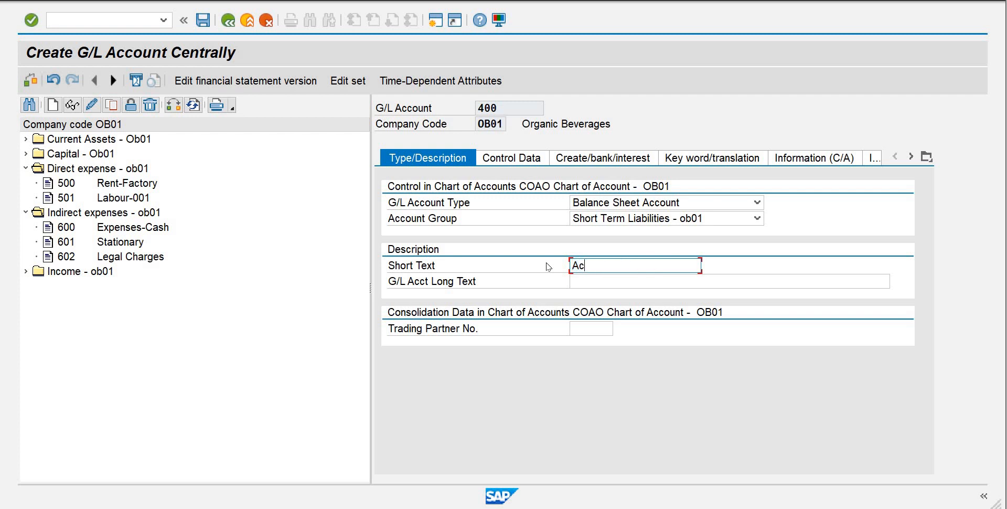
text(crual Administn Ex)
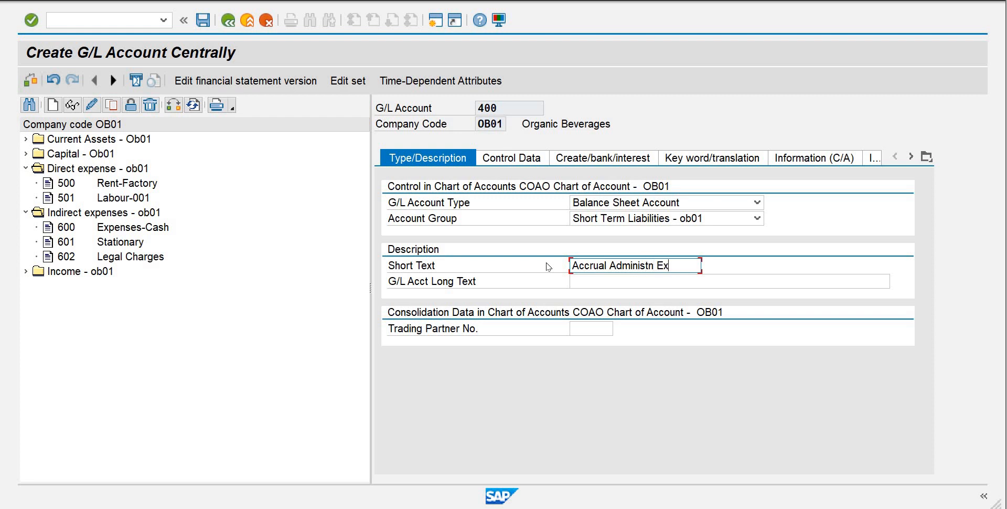
click(671, 283)
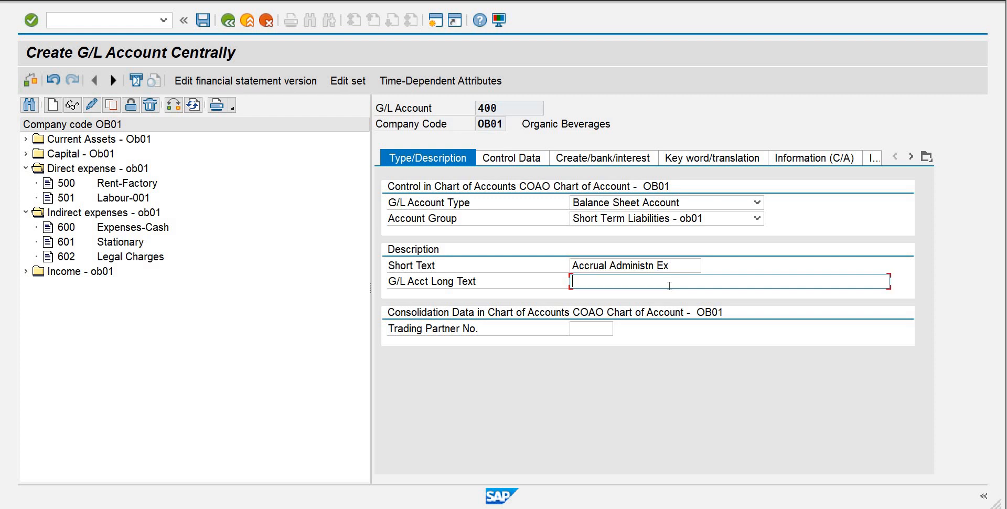
text(Accrual Administration Expenses)
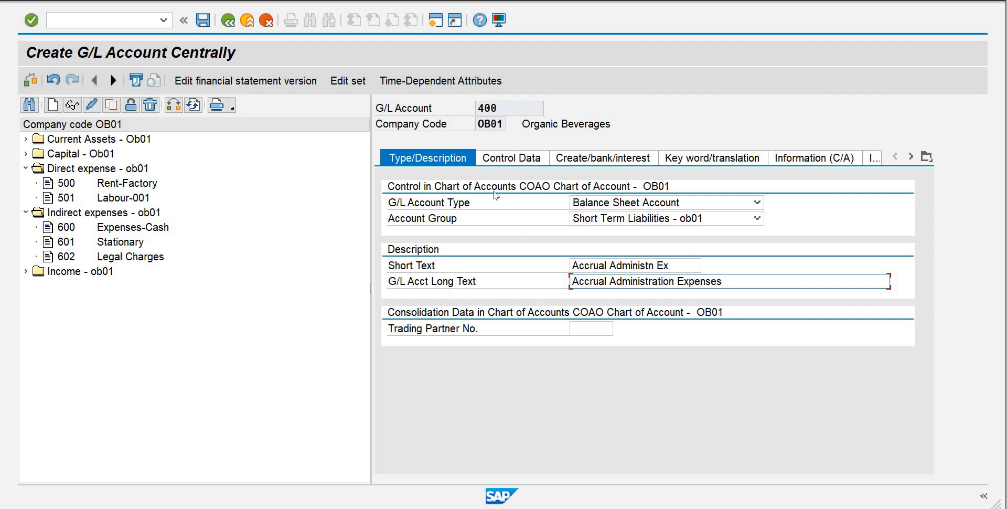
click(203, 20)
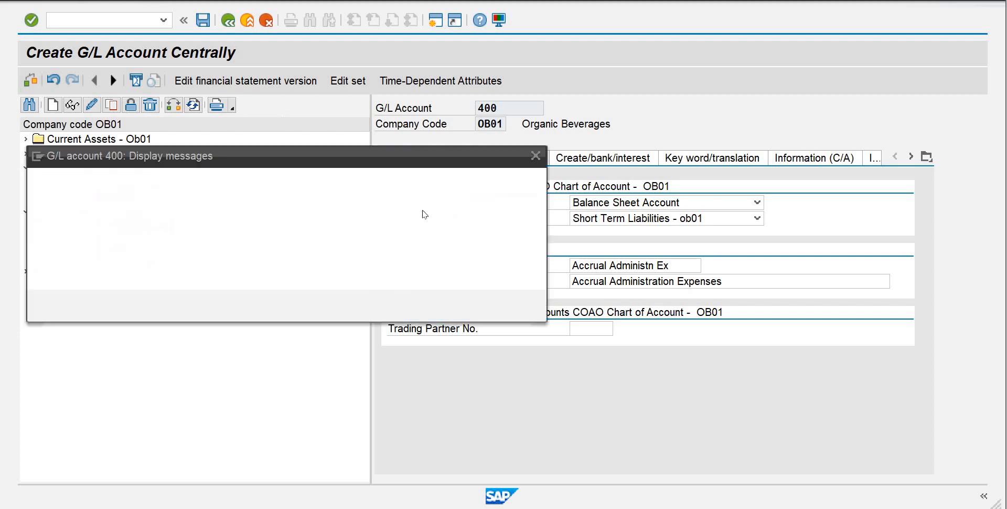
Close the error messages, keep account 400's balances in local currency only, and set its sort key to 001
click(536, 156)
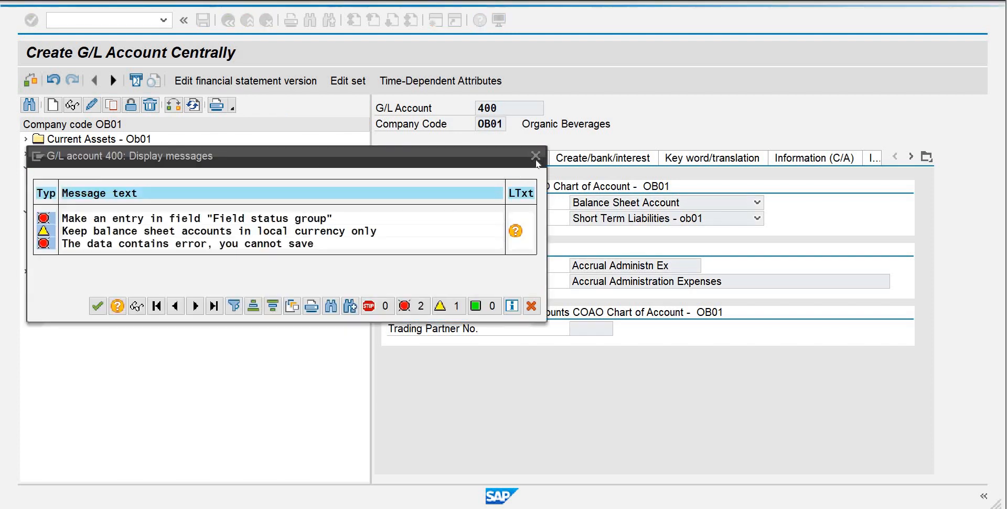
click(530, 159)
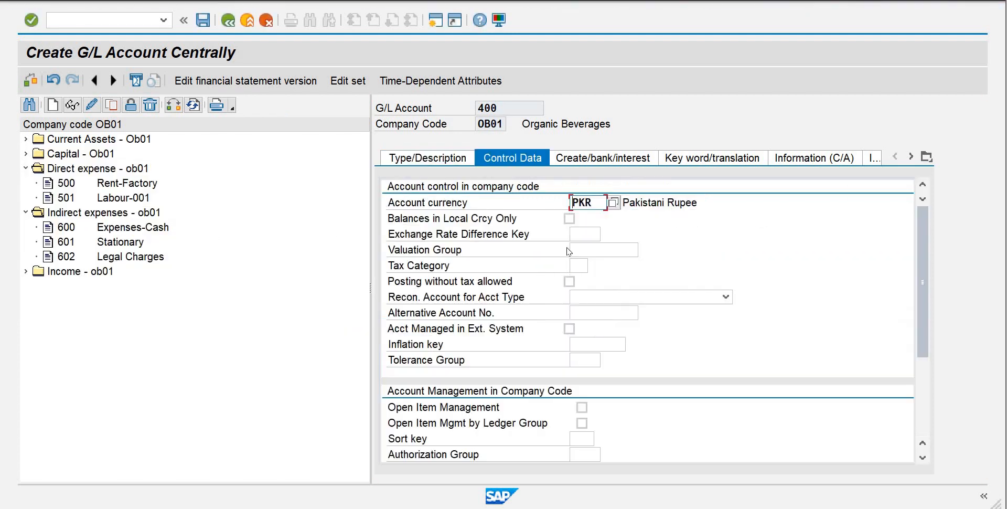
click(570, 219)
scroll(732, 356, down, 3)
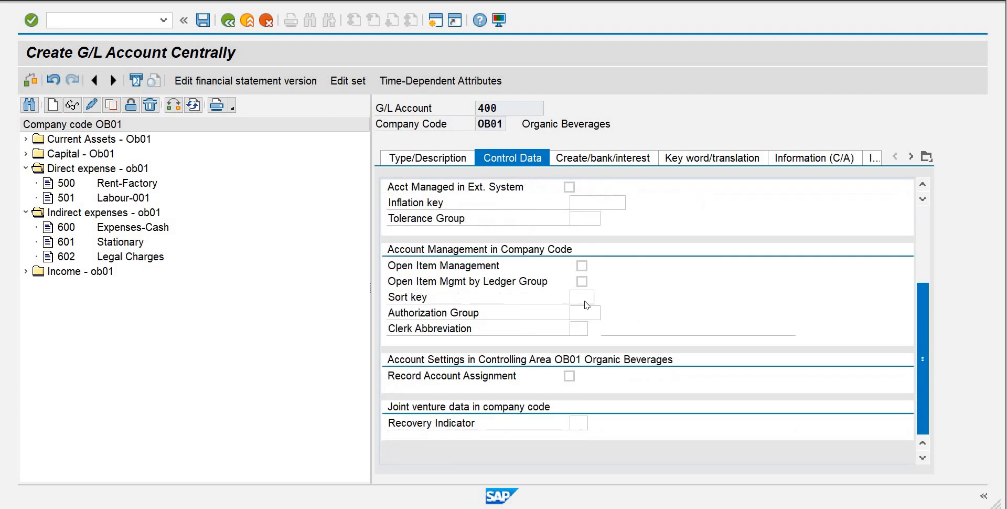
click(588, 295)
text(001)
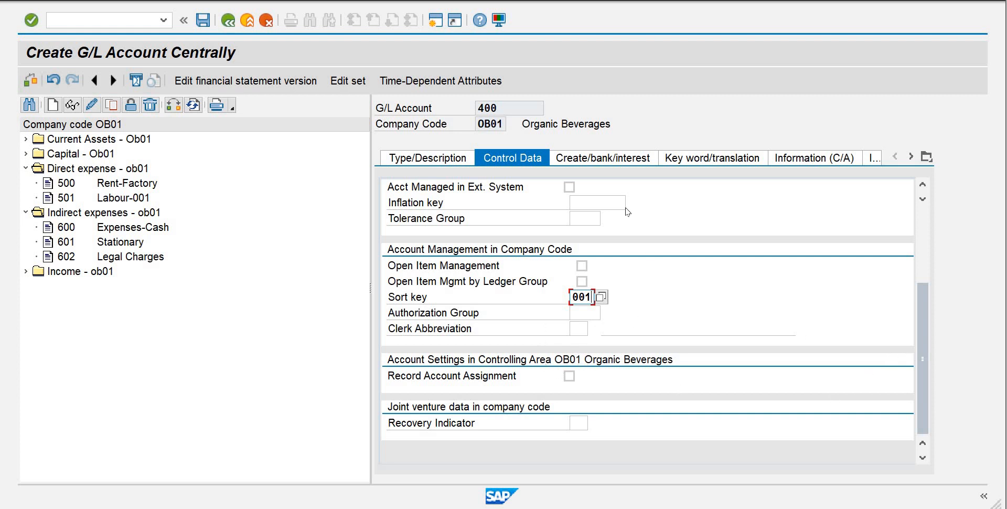
Assign field status group YB01, General (with text & assignment), to account 400 and save the account
click(609, 158)
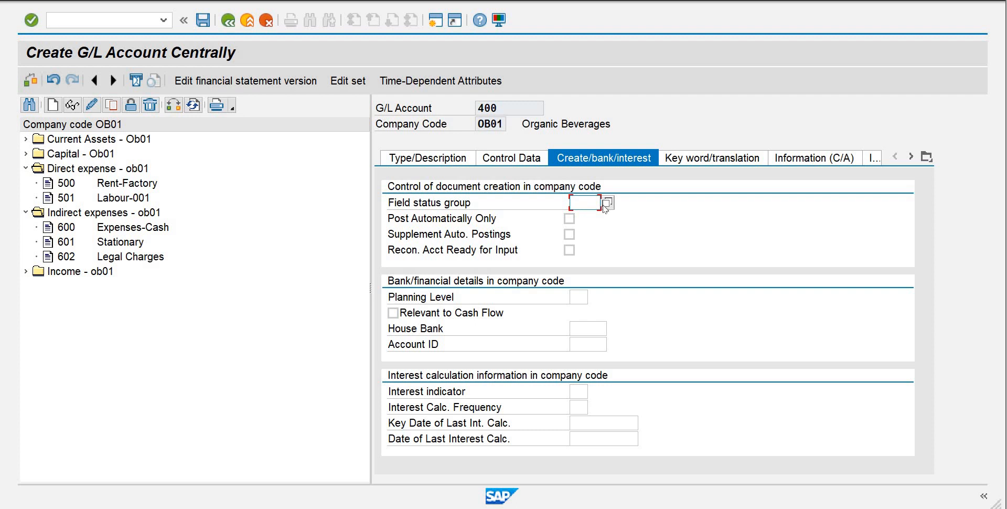
click(606, 204)
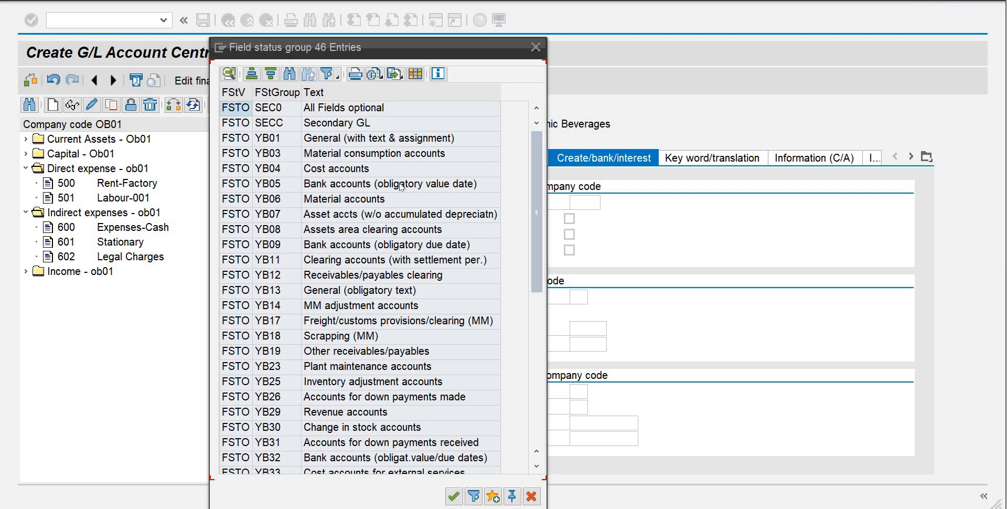
double_click(319, 143)
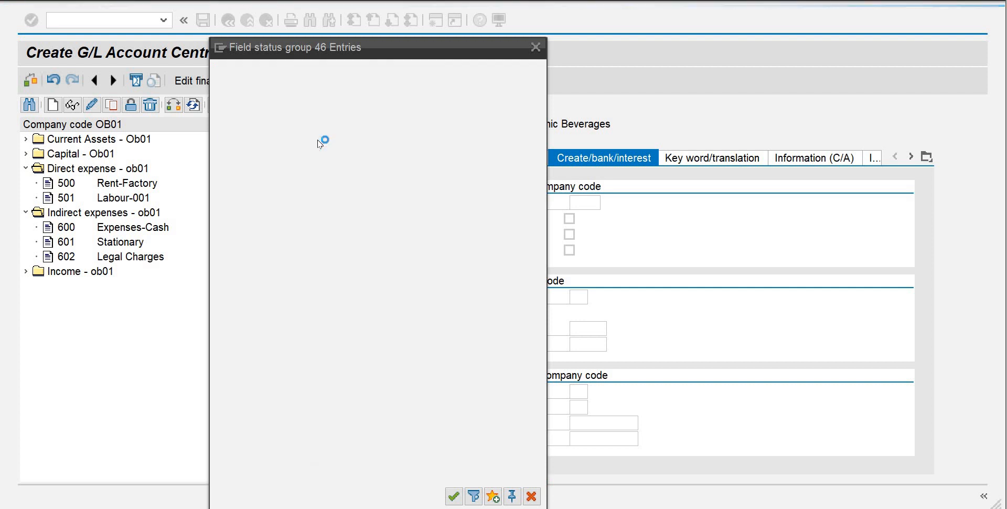
click(210, 24)
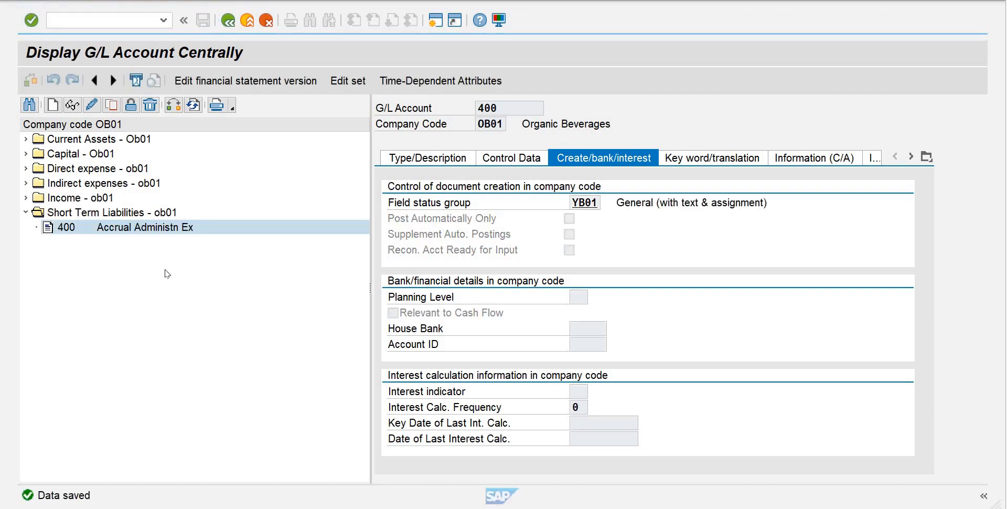
Copy the Legal Charges account 602 under Indirect expenses - ob01 to a new G/L account 603 in company code OB01
click(25, 183)
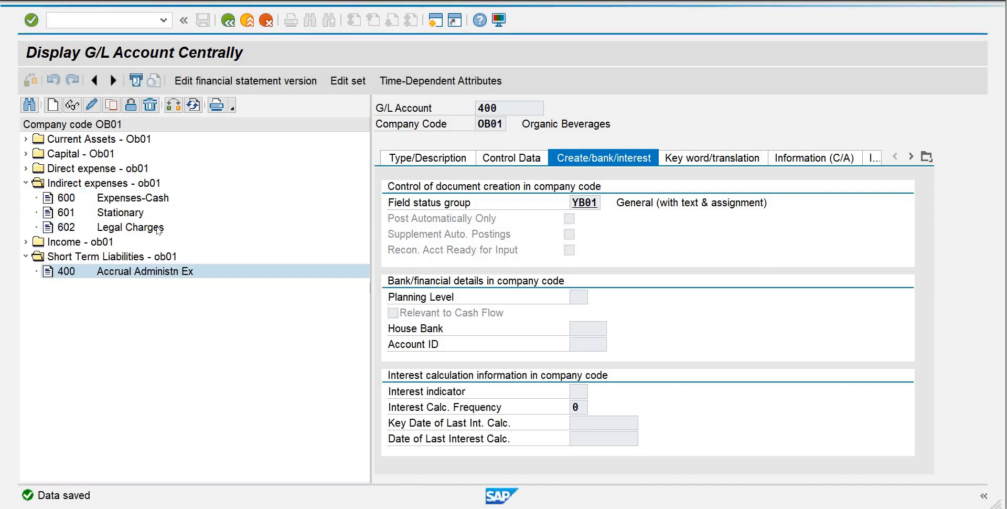
click(148, 227)
click(112, 107)
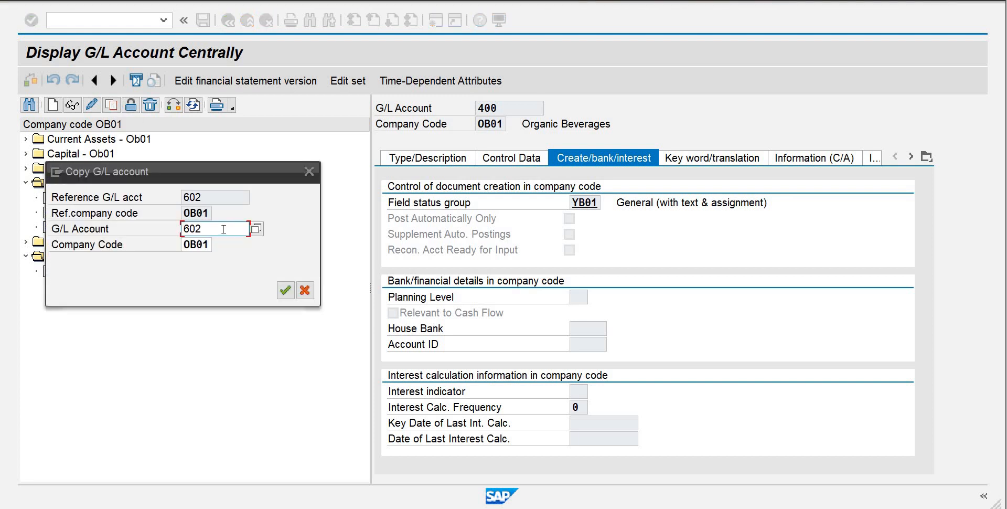
key(BackSpace)
text(3)
key(Return)
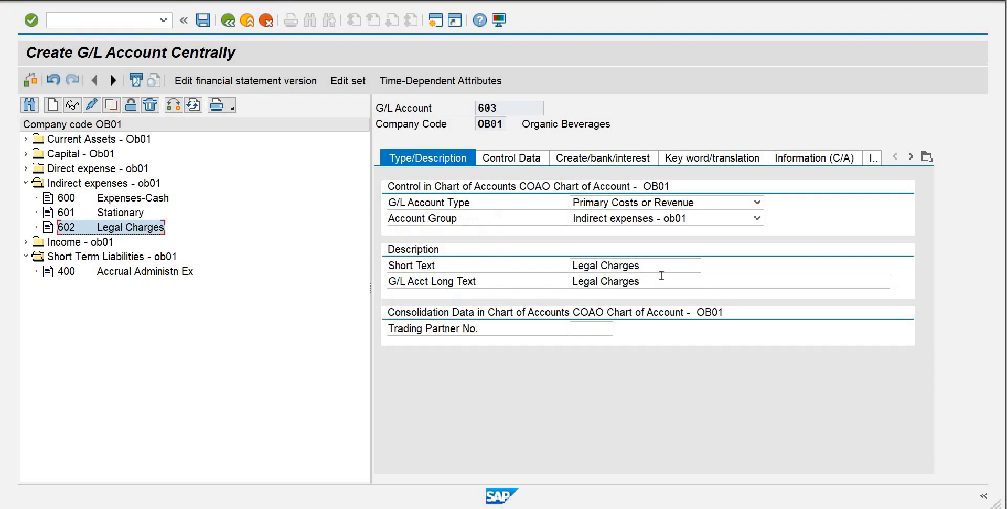
Replace the copied short text of account 603 with "Administration Exp"
drag(555, 266, 481, 270)
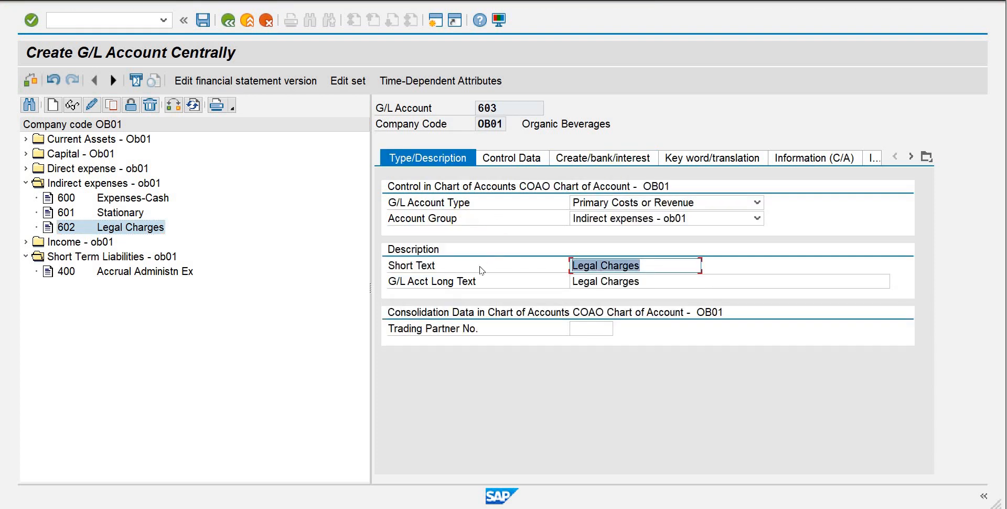
text(Administration Exp)
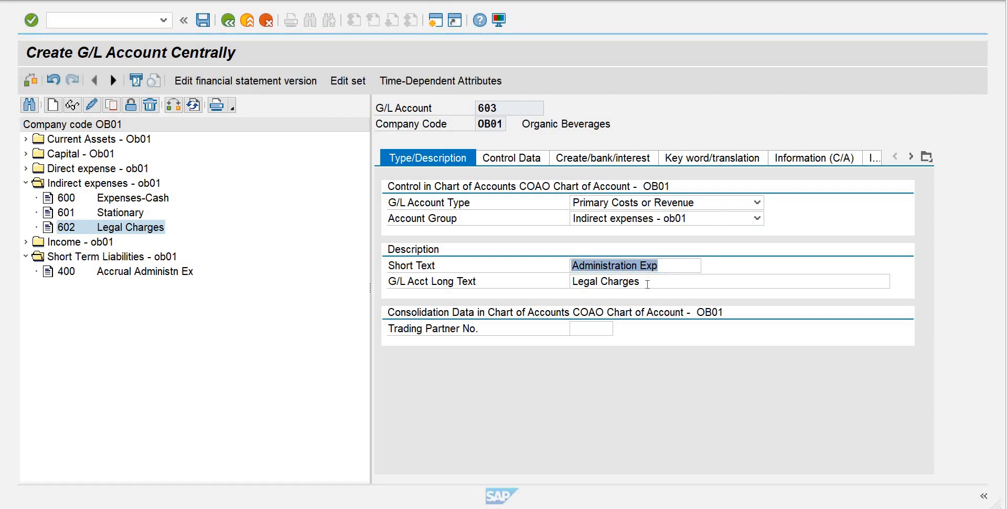
click(669, 271)
Set the long text of account 603 to "Administration Expenses" and save the account
click(639, 287)
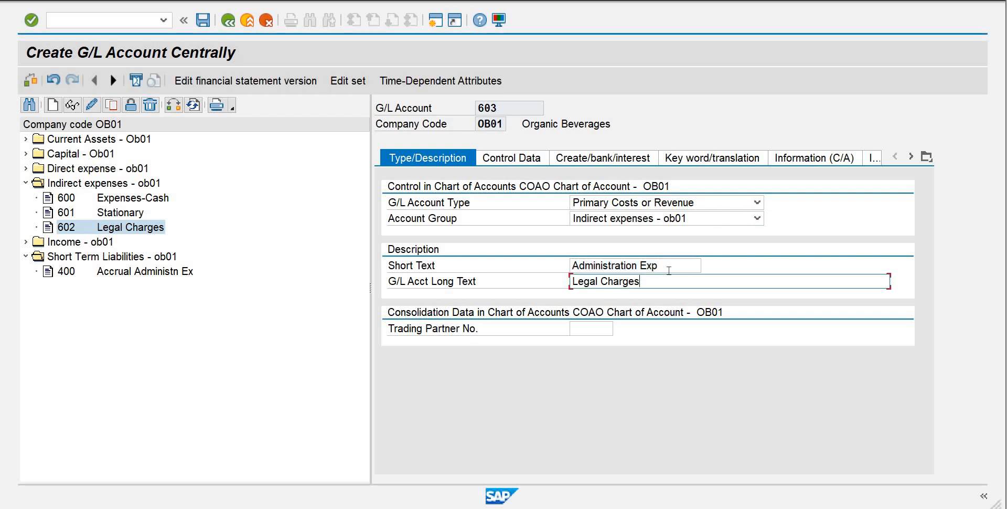
drag(648, 279, 464, 281)
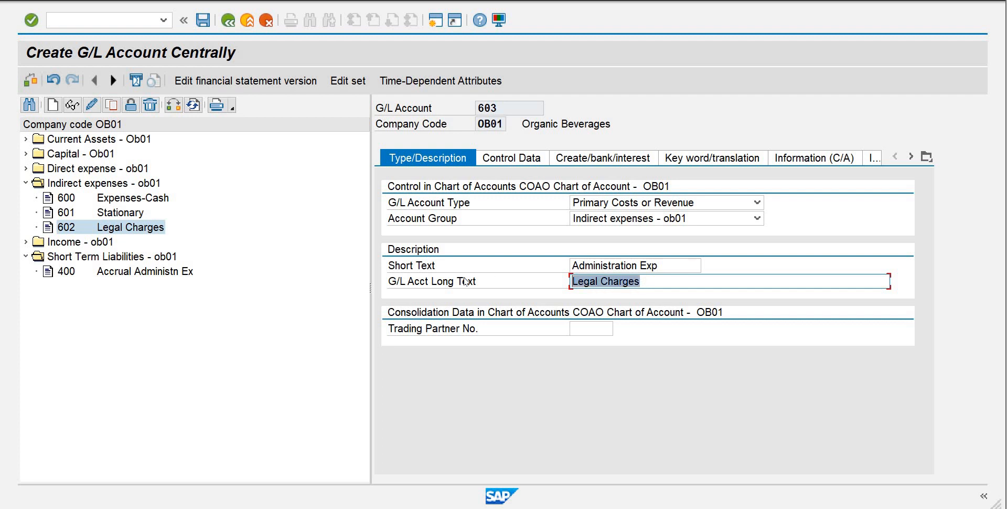
key(ctrl+v)
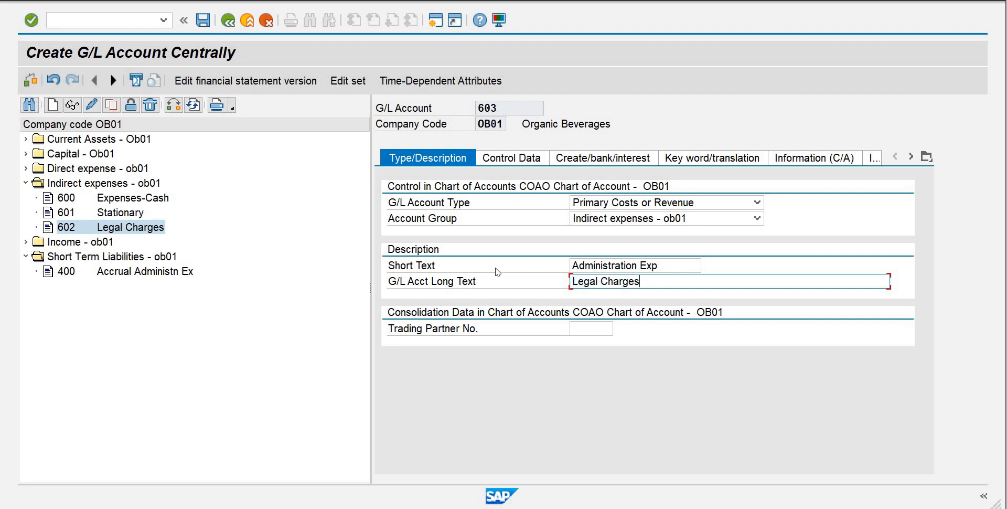
key(shift+Tab)
key(Home)
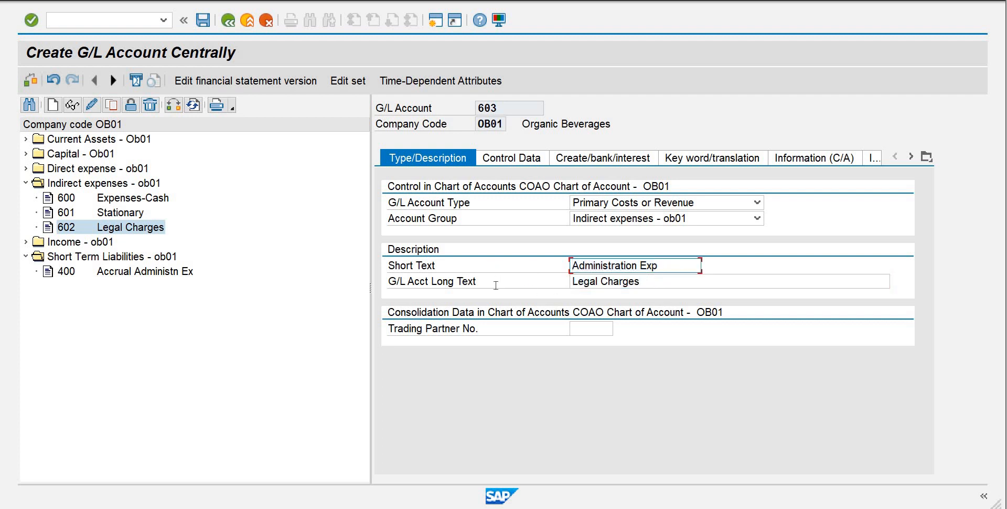
key(Tab)
key(ctrl+v)
text(enses)
click(203, 20)
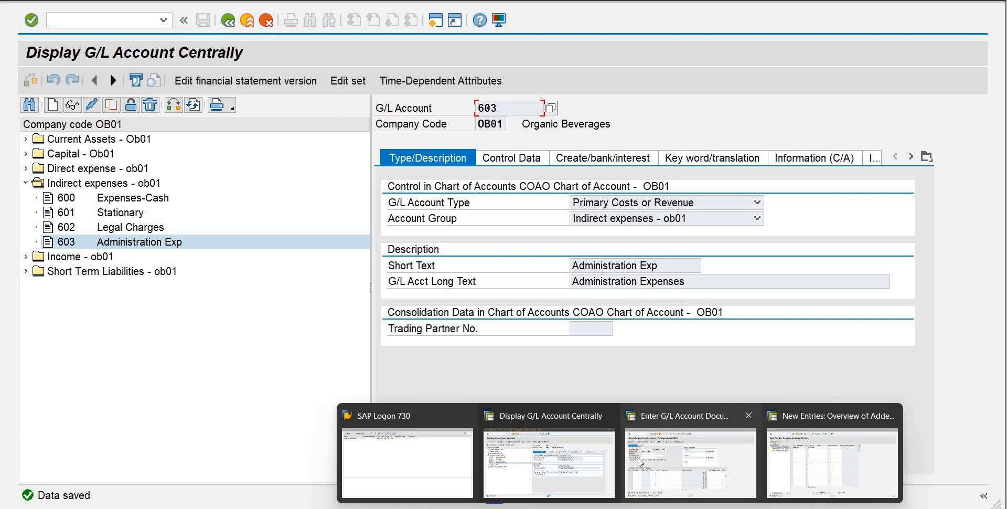
Switch to the default account assignment session, add cost element 603 in company code OB01 with cost center CCO1002, and save
click(641, 462)
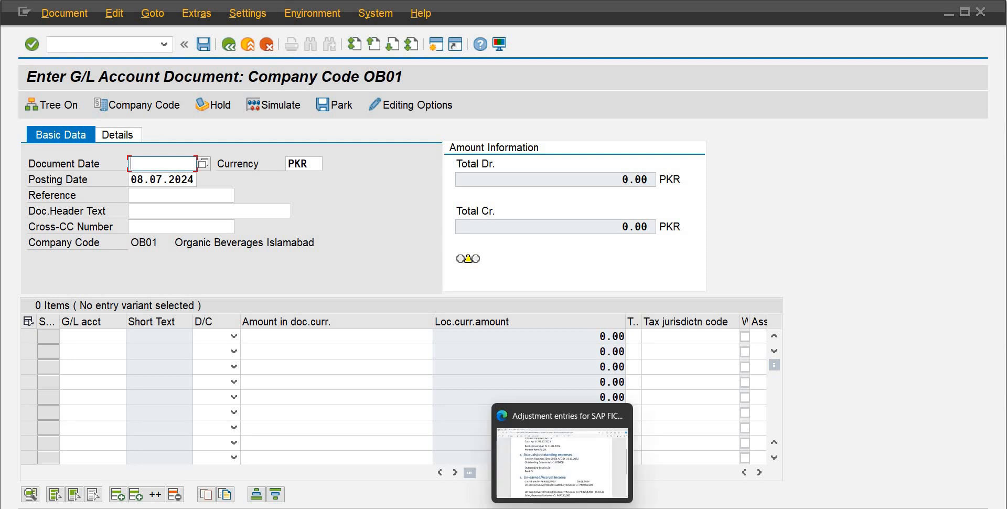
mouse_move(620, 508)
click(782, 492)
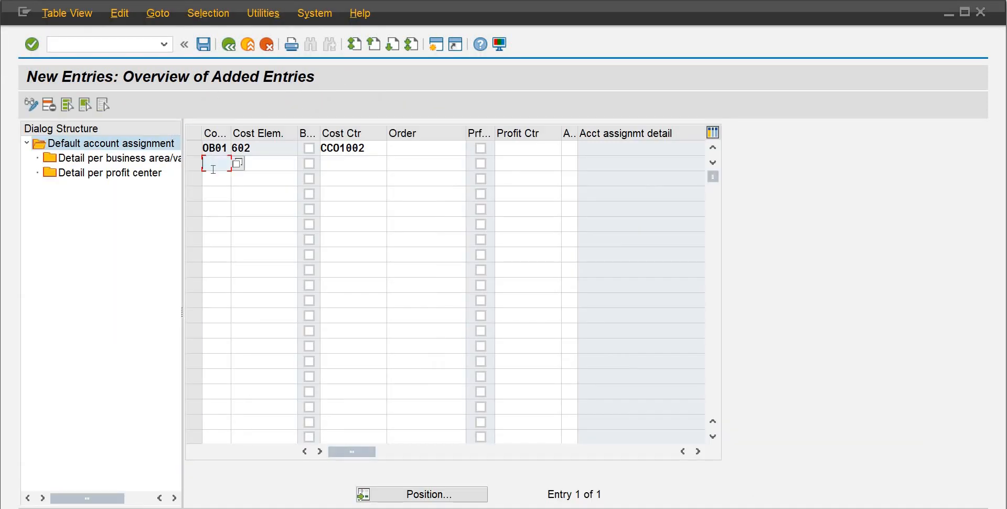
text(ob01)
key(Tab)
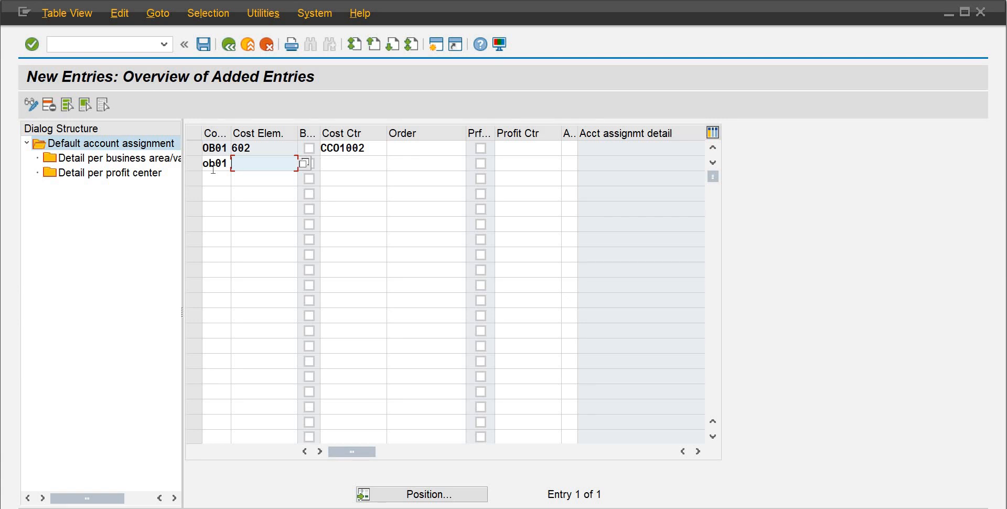
text(603)
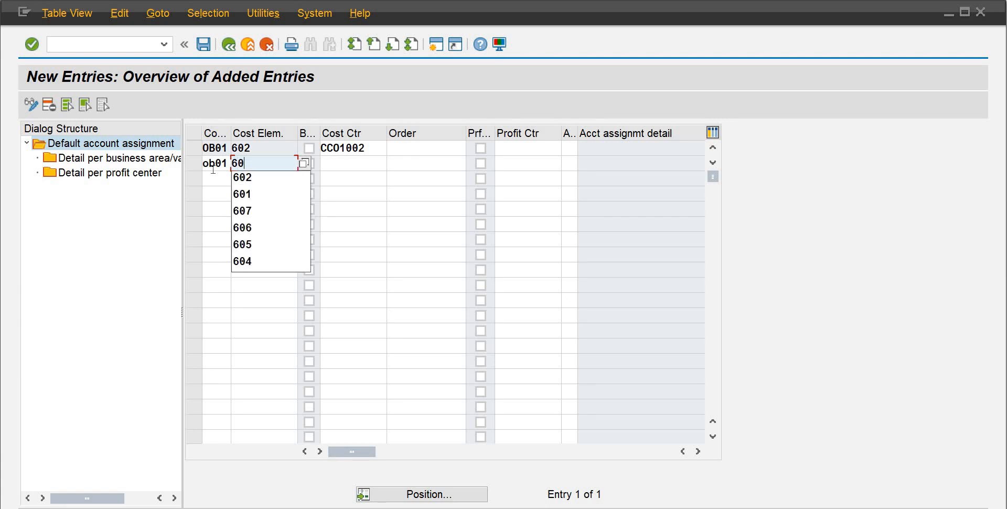
key(Tab)
key(Tab)
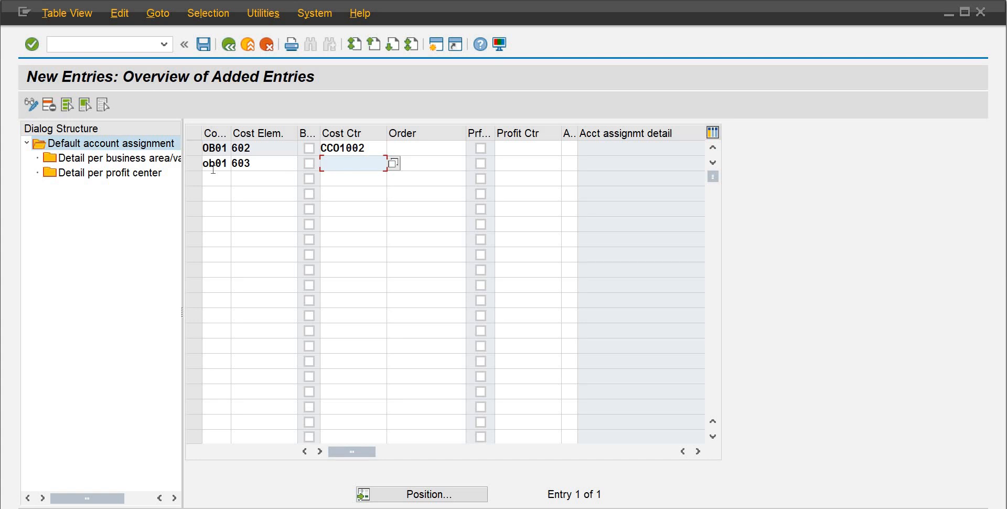
text(cc)
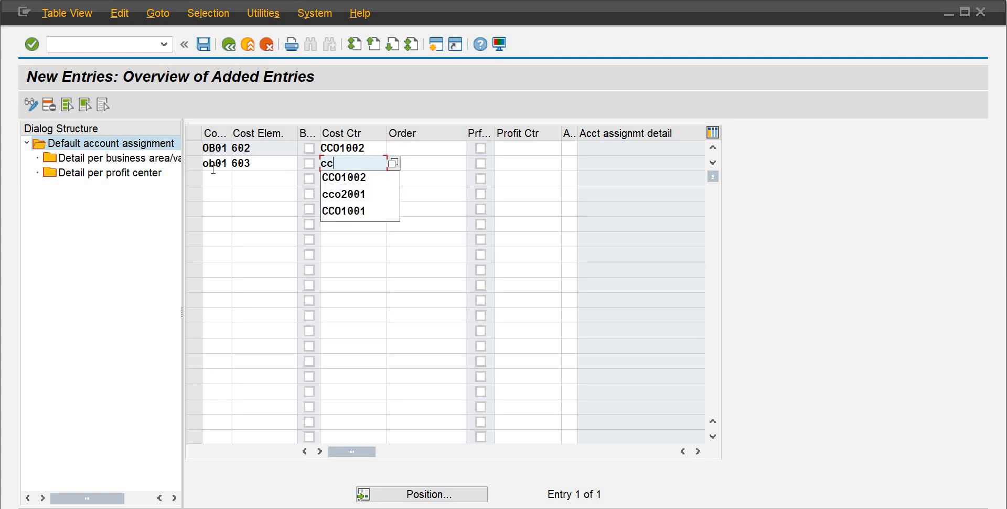
click(351, 178)
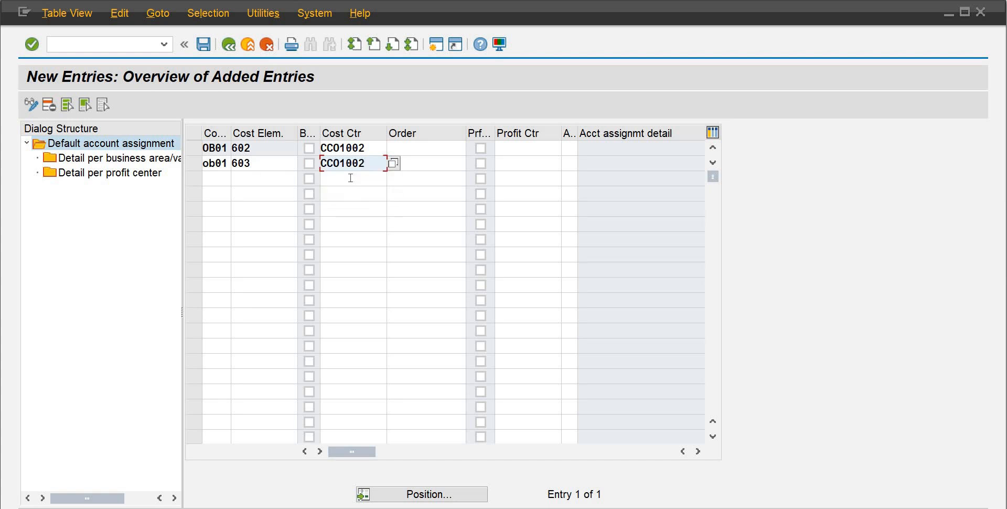
key(Return)
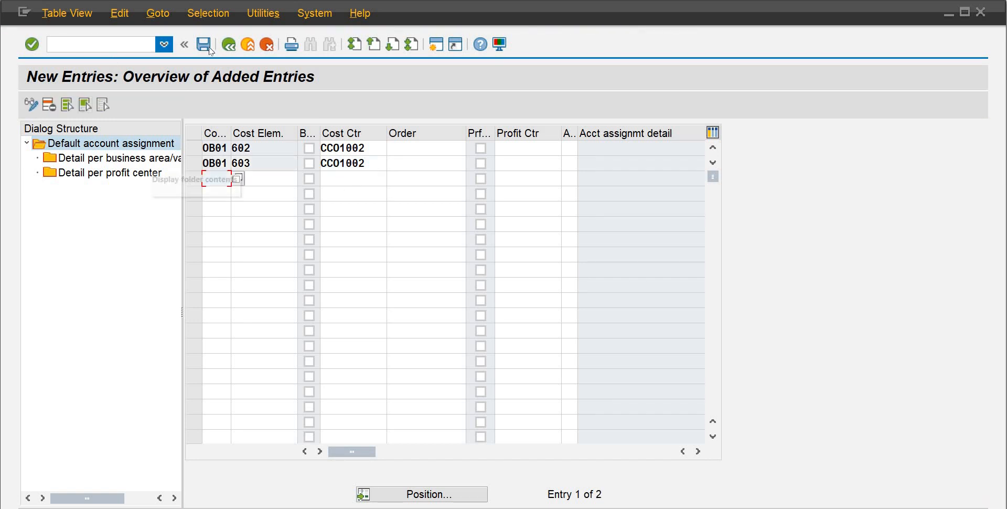
click(204, 45)
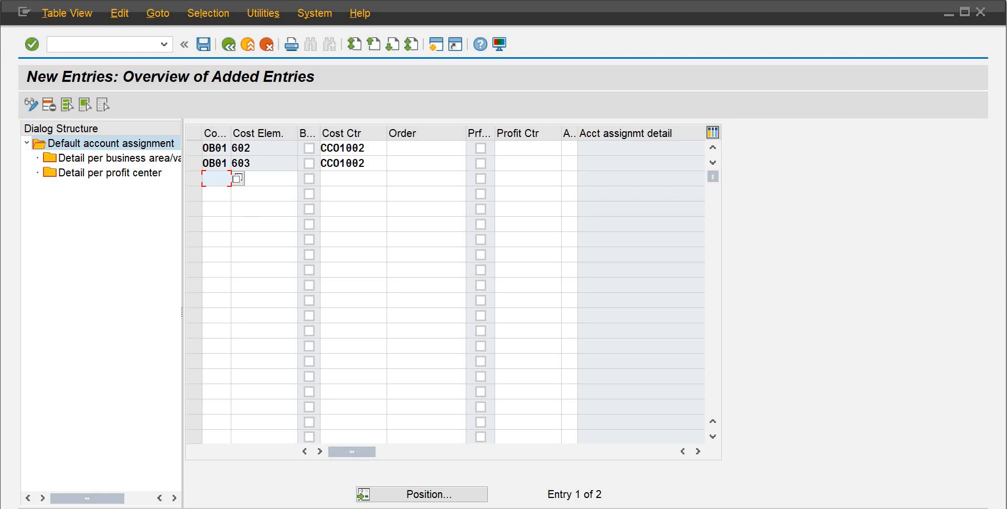
Switch to the Enter G/L Account Document session and set the posting date to 30.06.2024 and the document date to 08.07.2024
mouse_move(620, 508)
click(635, 476)
click(195, 181)
drag(163, 181, 116, 180)
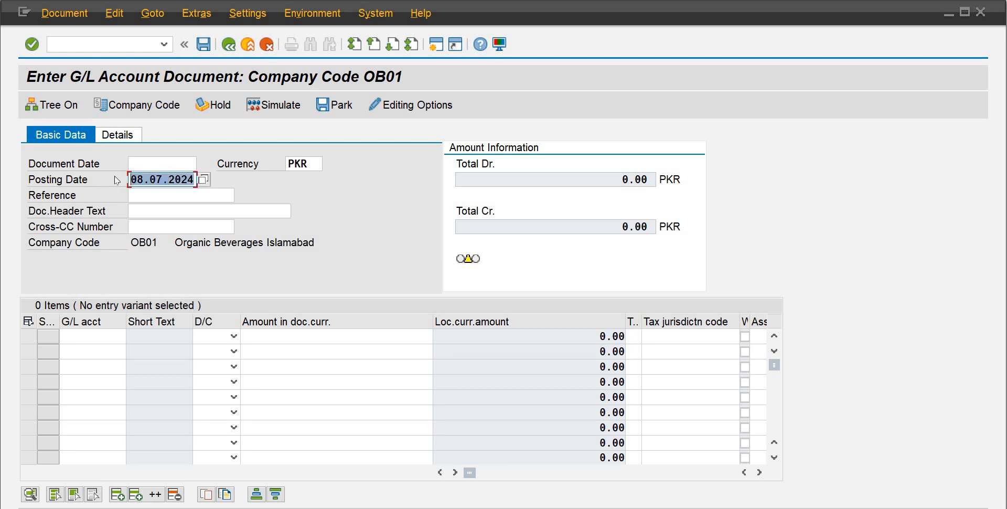
text(30)
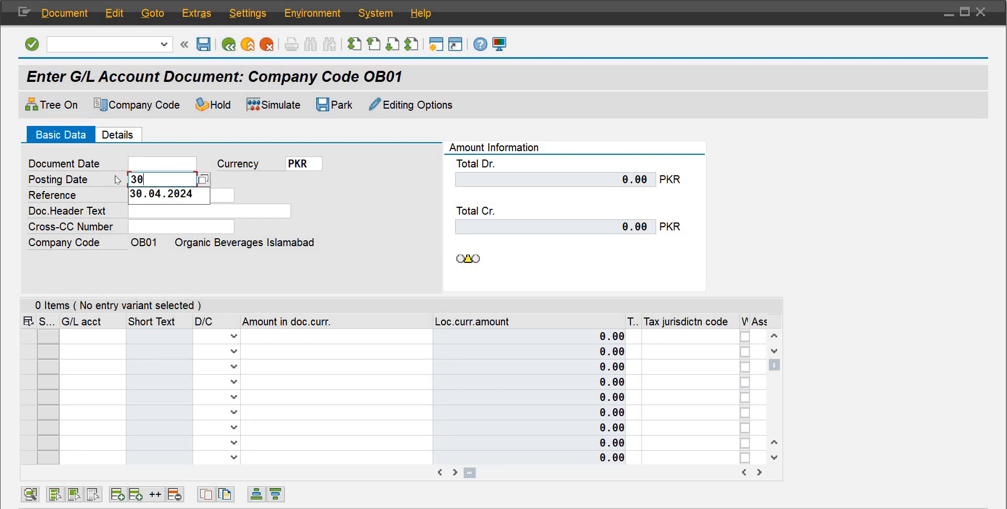
text(.06.2024)
click(145, 168)
text(08)
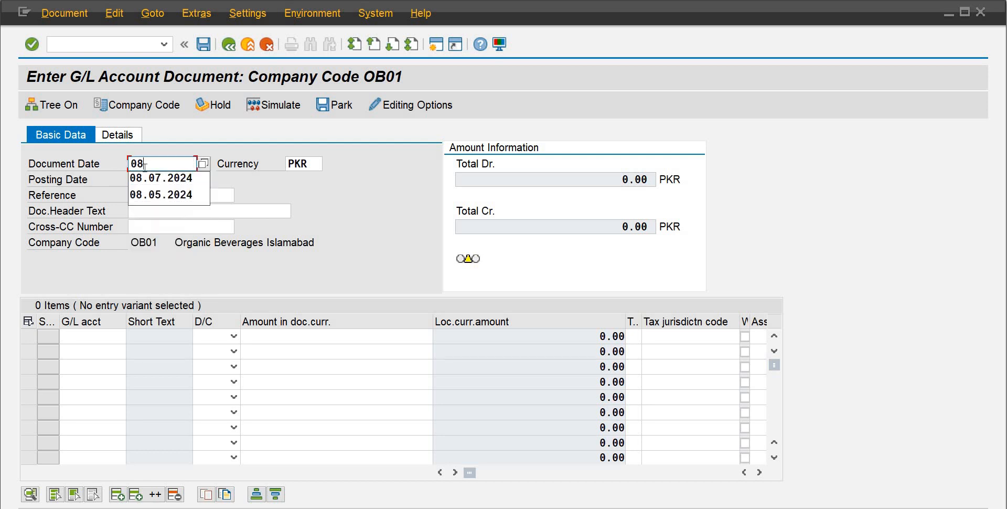
key(Down)
key(Return)
Enter "Administran Exp June" as the document header text
key(Tab)
key(Tab)
key(Tab)
key(Tab)
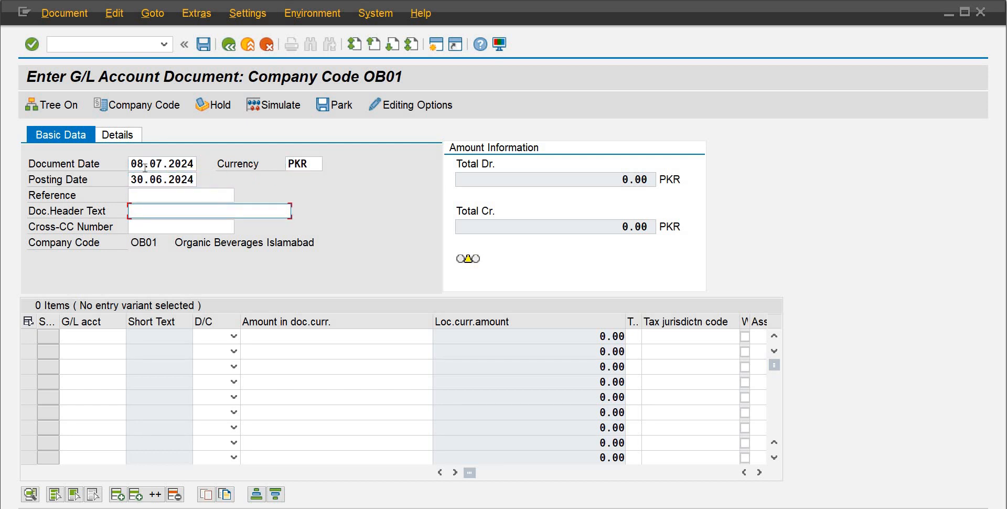
text(Administran Exp June)
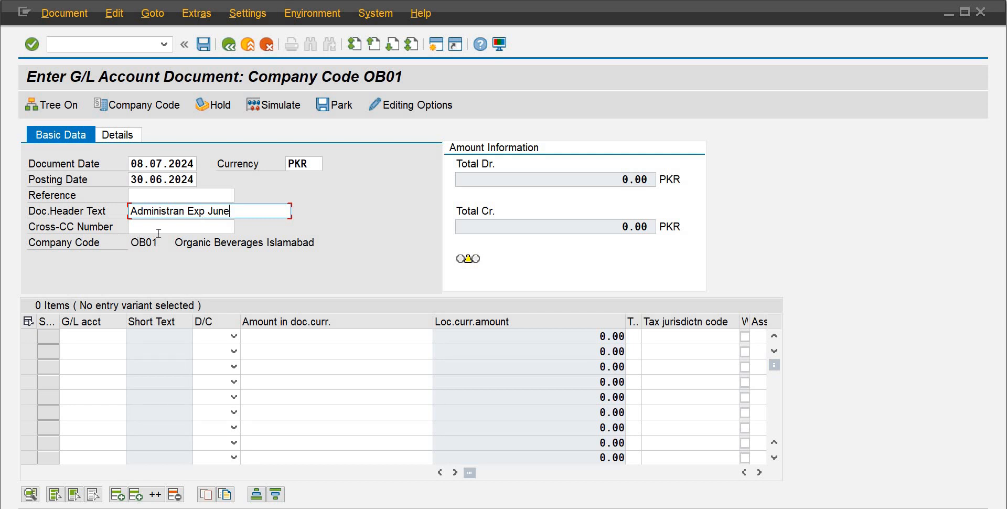
Enter the first line item: debit G/L account 603 with 85000, accepting the posting period adjustment
click(106, 334)
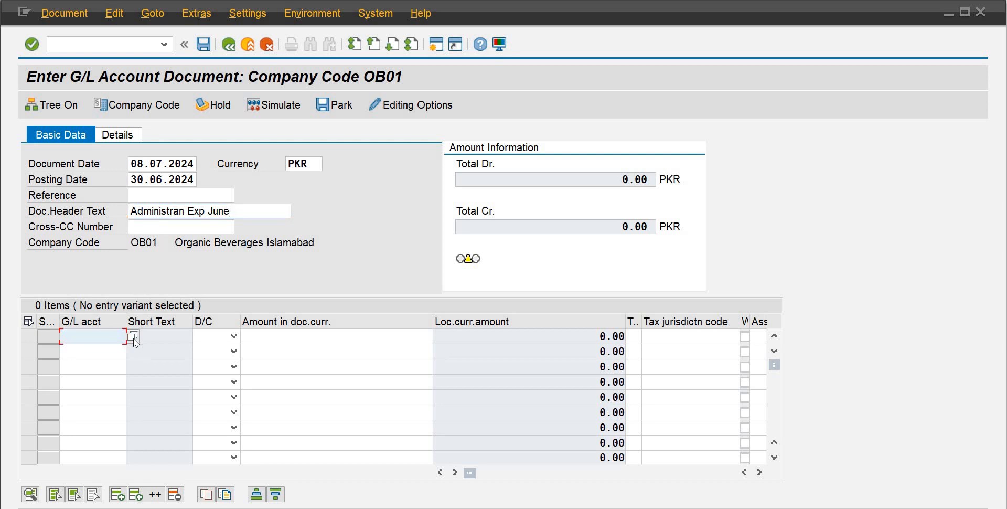
text(603)
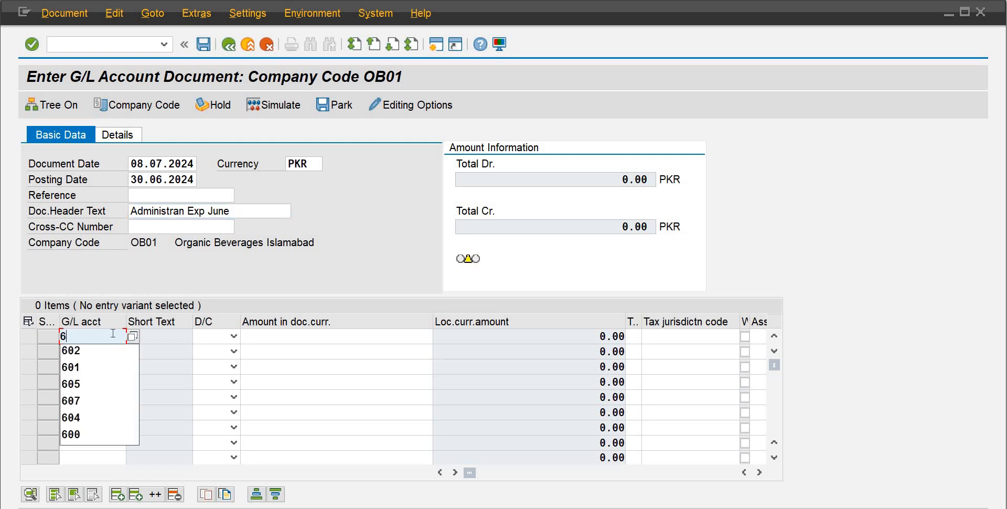
key(Tab)
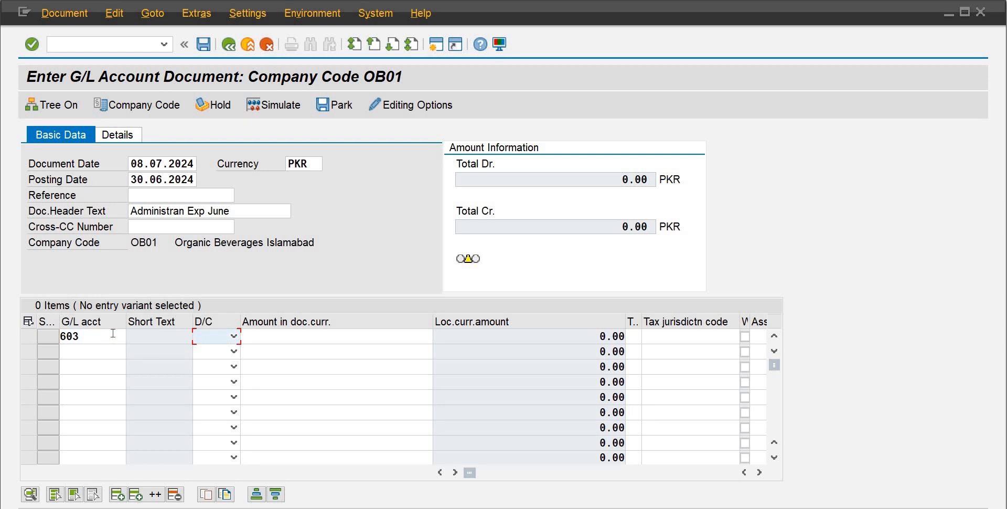
key(Down)
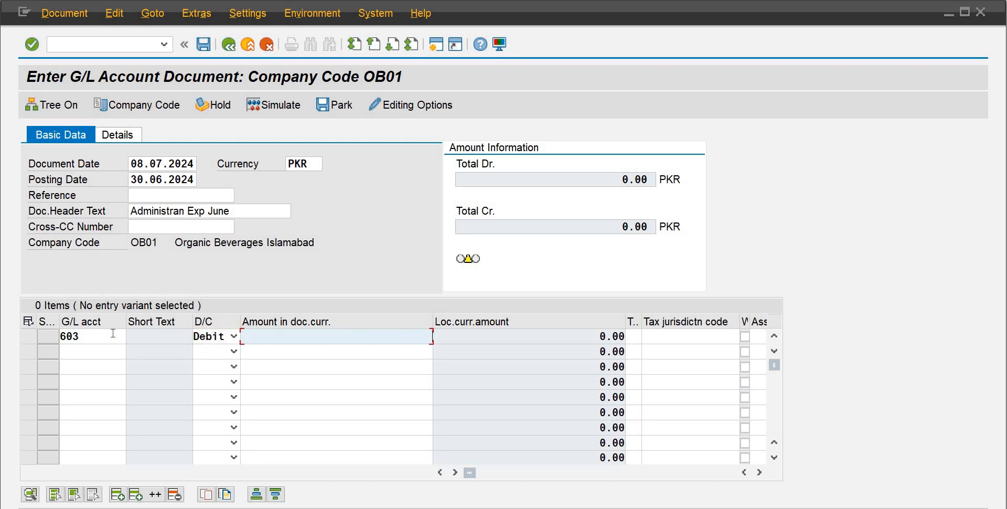
text(85000)
key(Return)
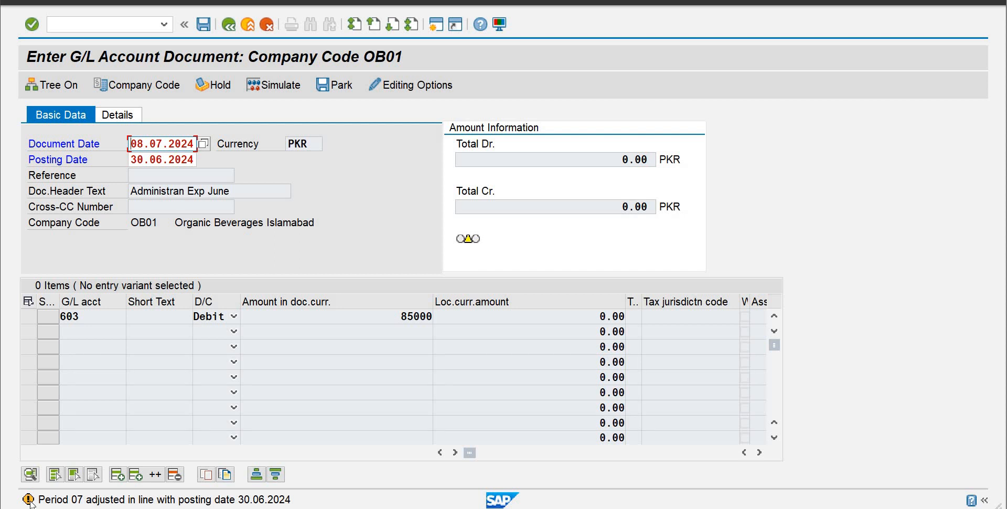
key(Return)
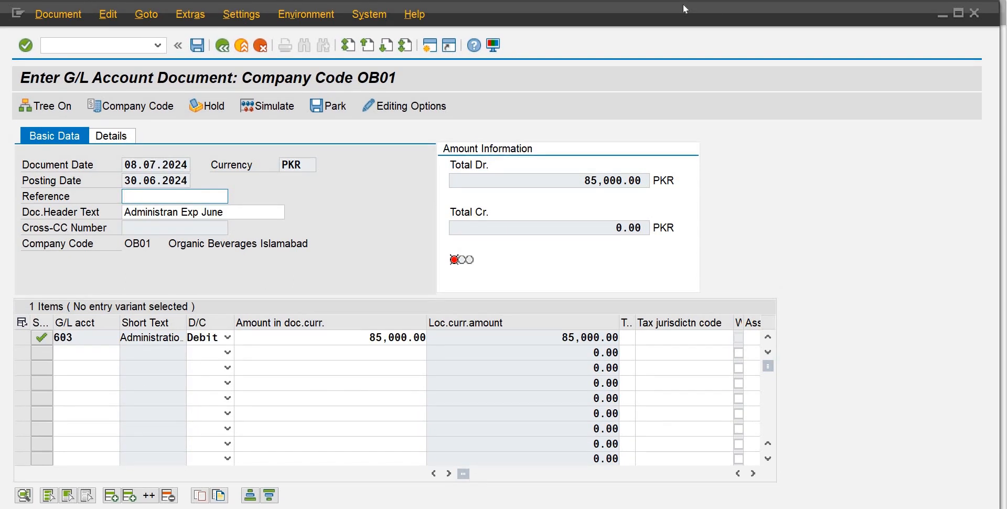
Enter the second line item: credit G/L account 400, Accrual Administration Expenses, with the balancing amount
click(83, 354)
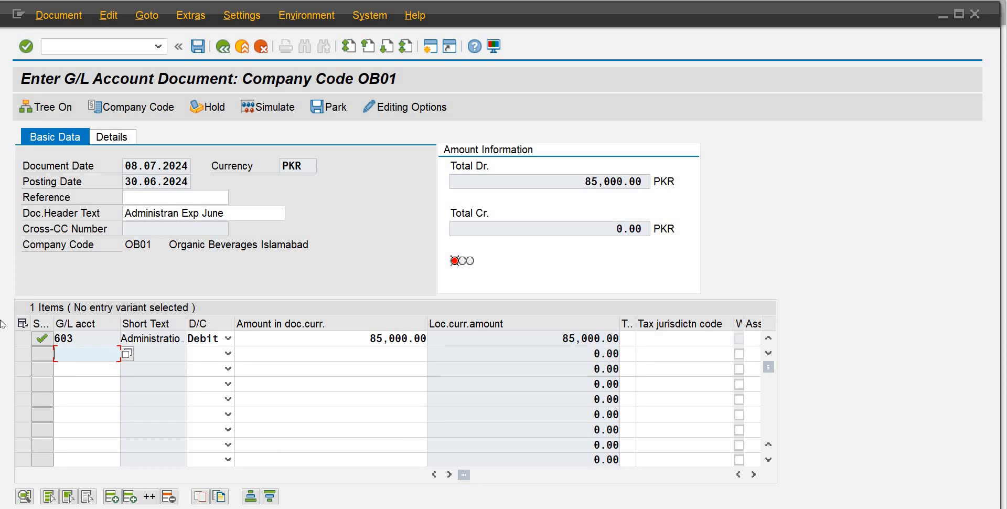
click(127, 354)
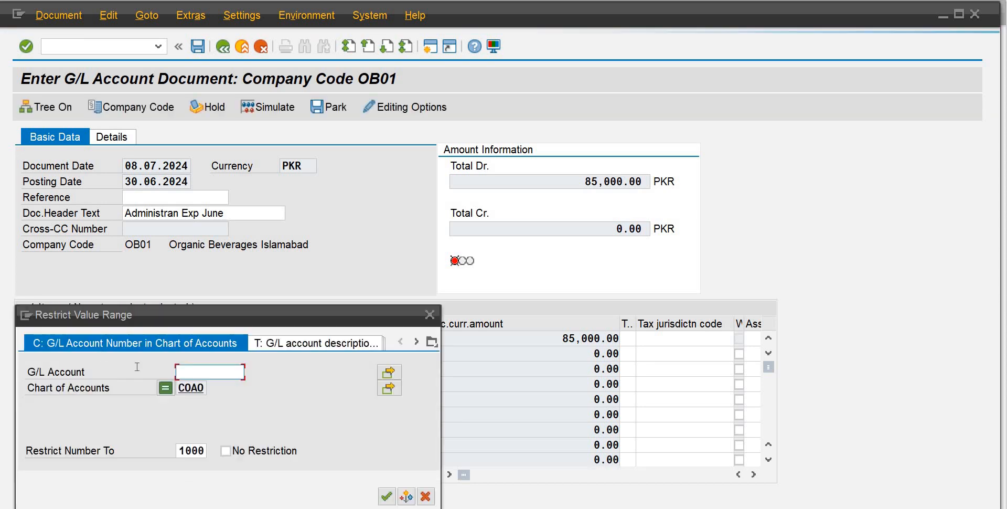
key(Return)
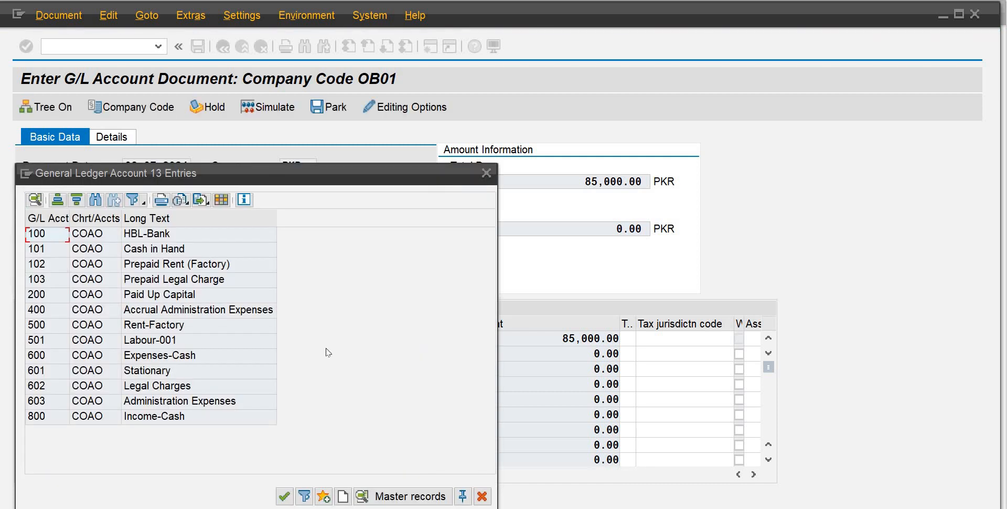
double_click(201, 314)
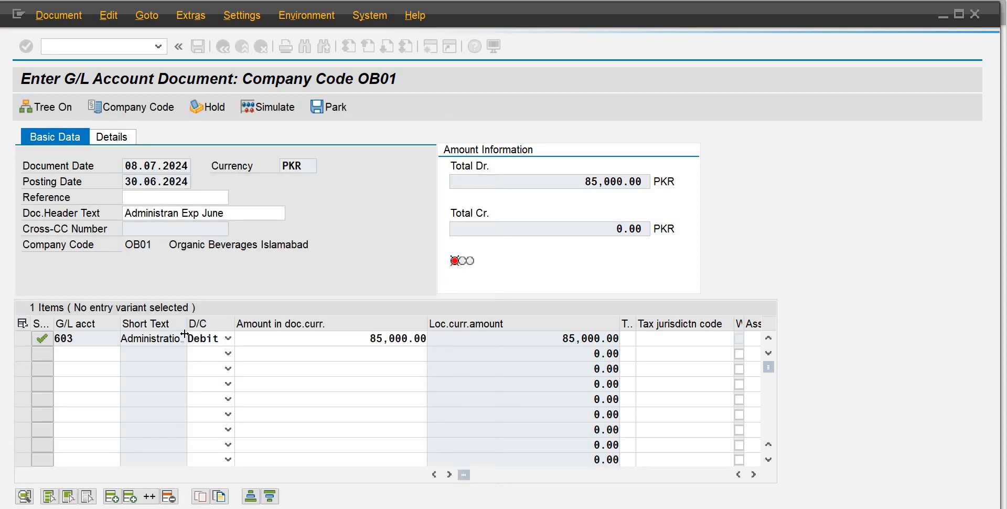
click(228, 356)
click(217, 370)
click(373, 356)
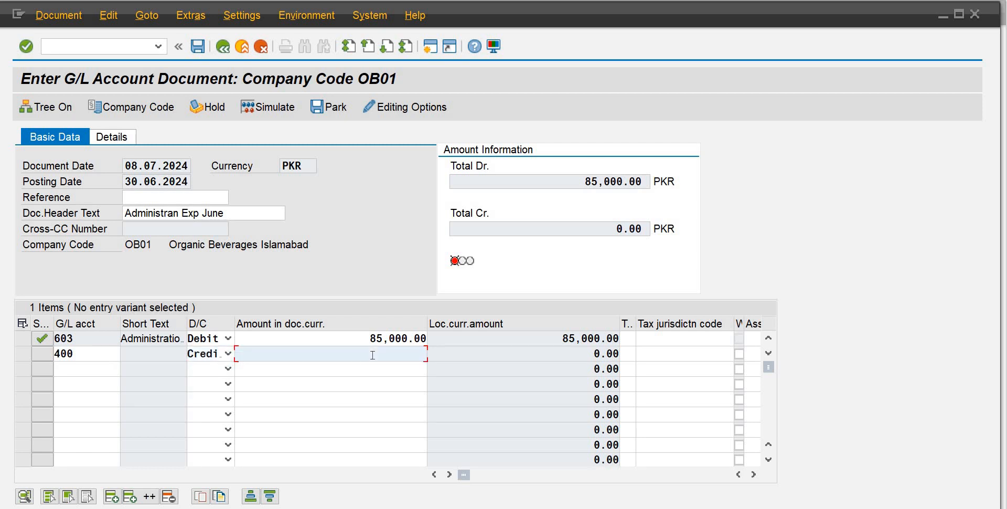
text(*)
key(Return)
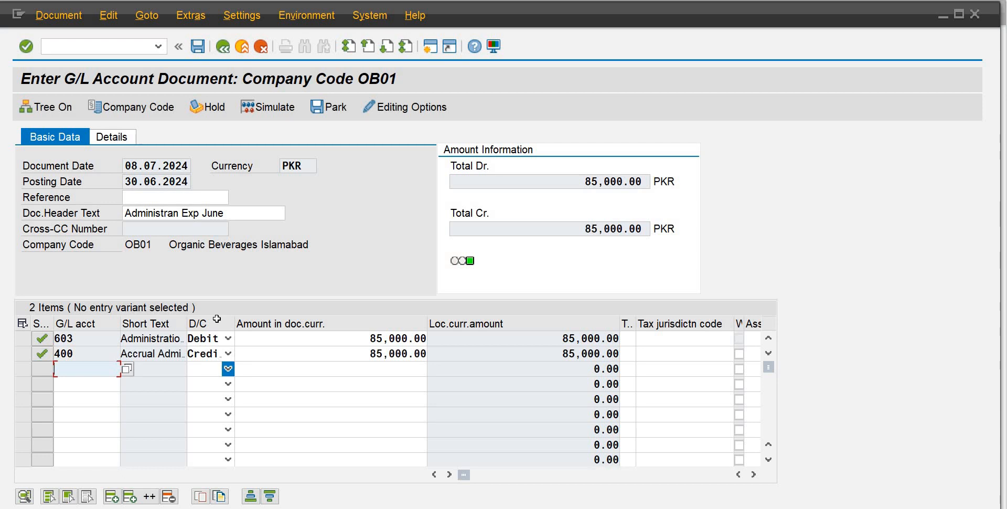
Widen the Short Text column to check both account names, and post the document
drag(174, 324, 262, 324)
click(203, 339)
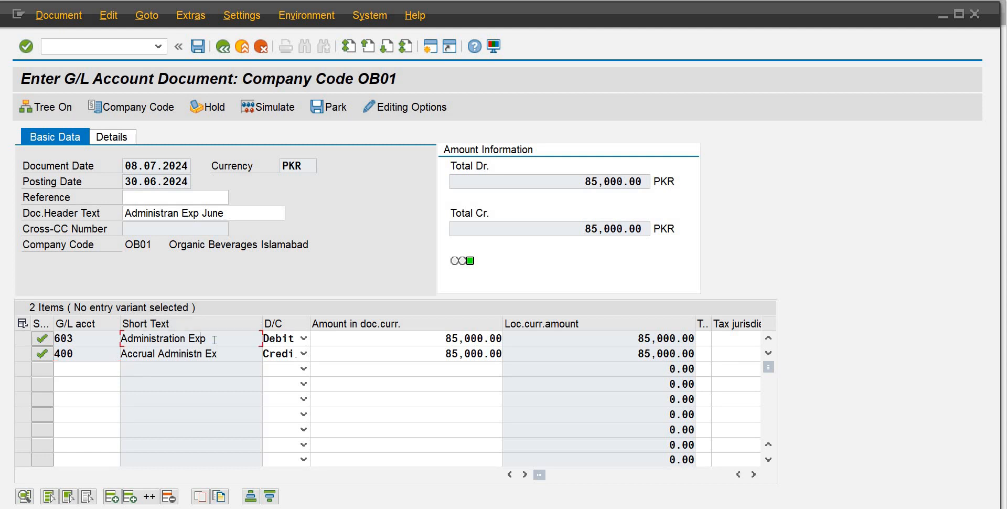
drag(221, 357, 11, 349)
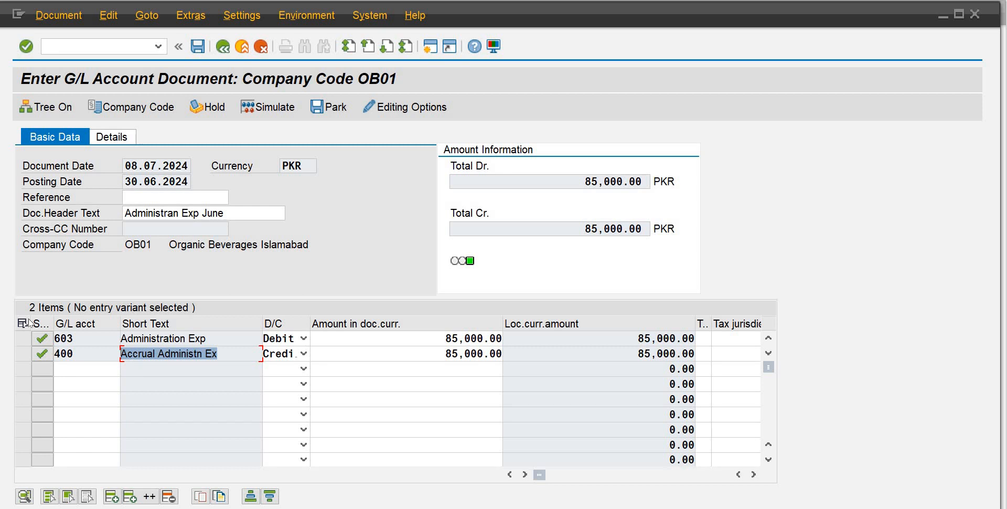
click(195, 50)
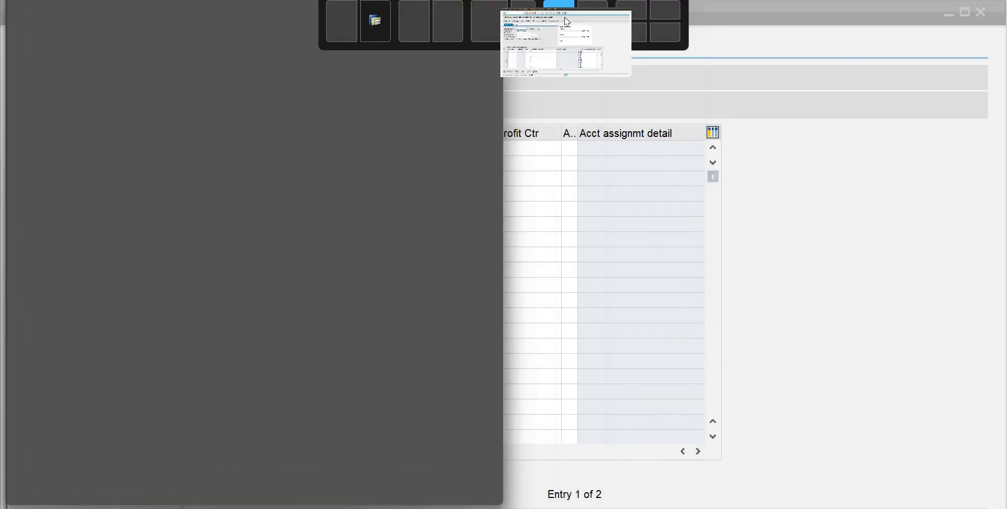
drag(565, 17, 565, 18)
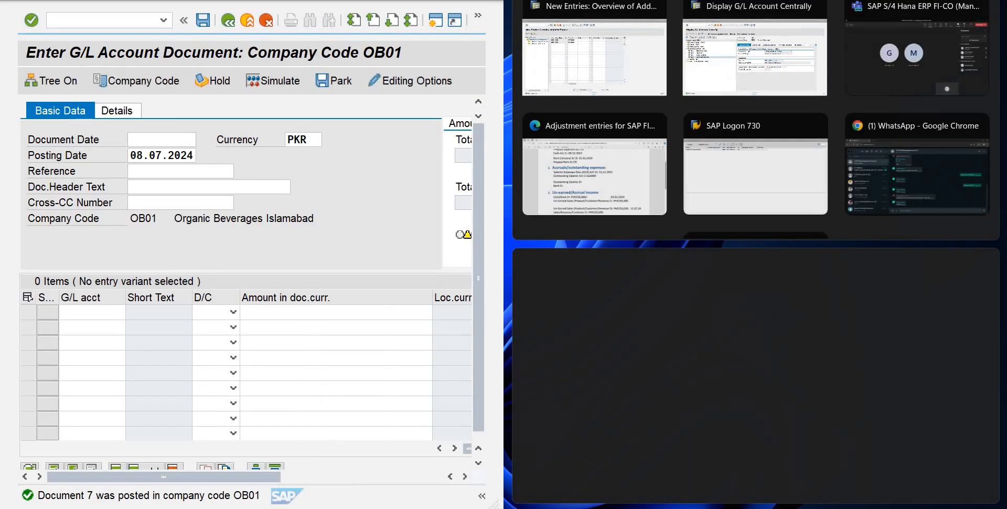
click(495, 9)
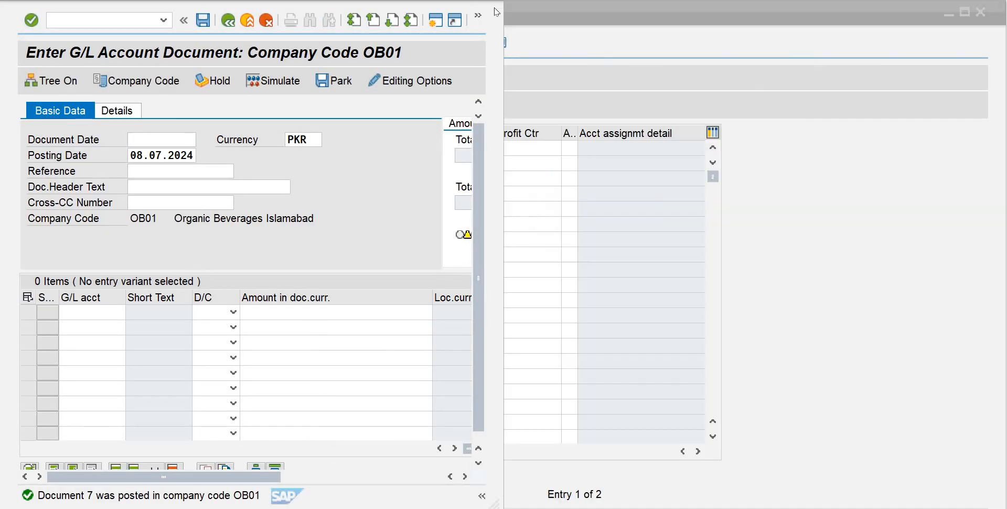
click(391, 2)
click(535, 39)
drag(502, 41, 493, 50)
drag(441, 2, 408, 8)
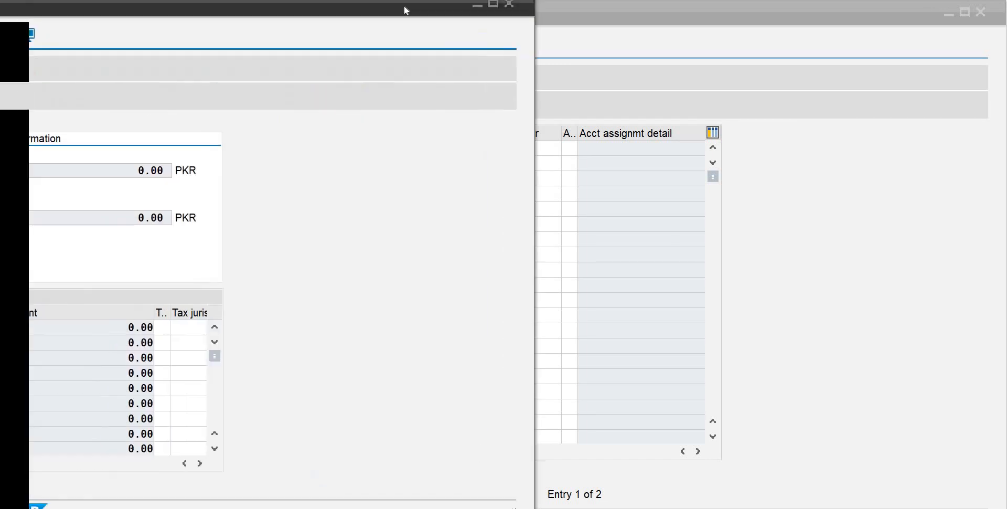
click(494, 6)
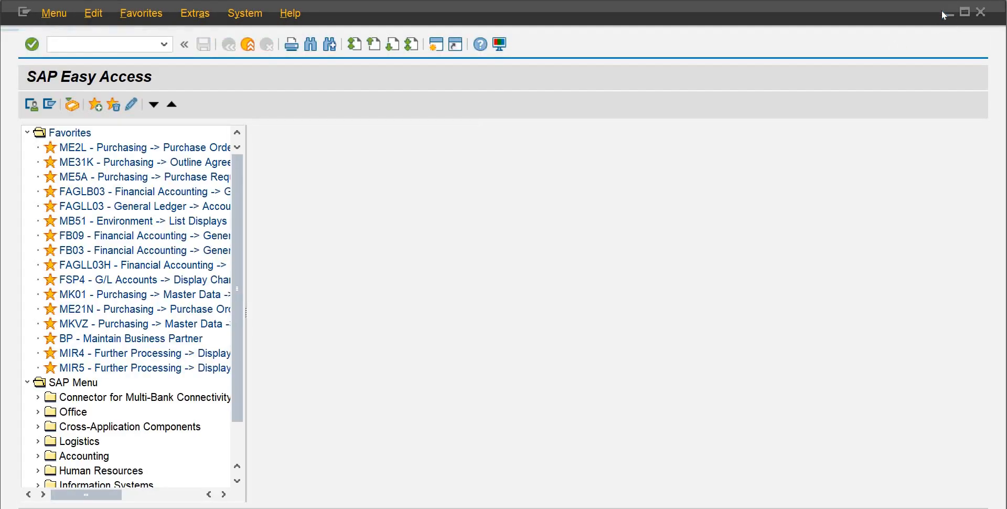
click(947, 11)
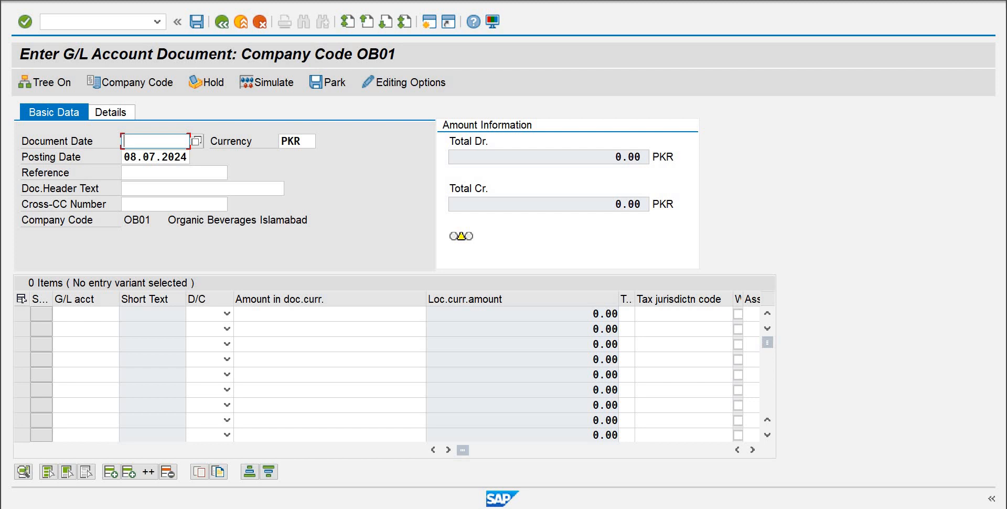
Set the document date of the new G/L document to 08.07.2024
text(08)
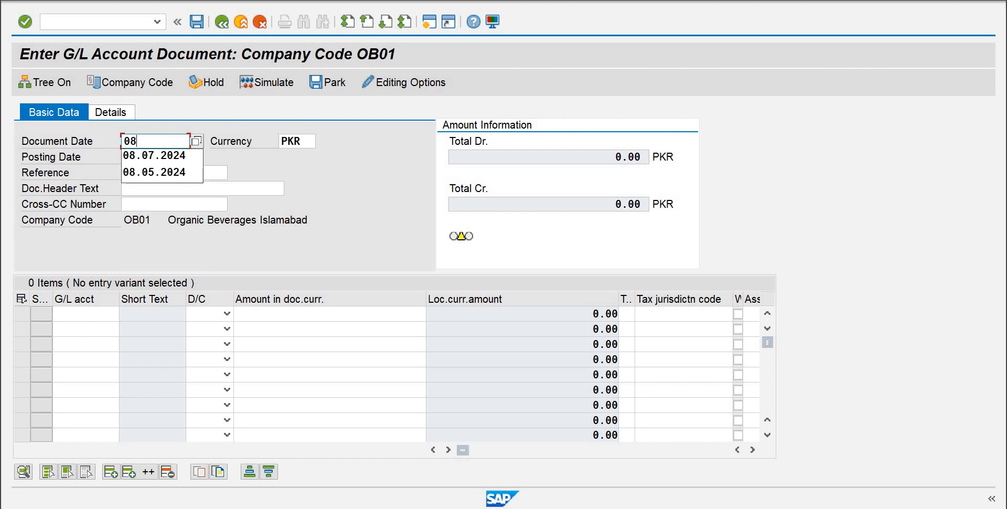
key(Down)
key(Return)
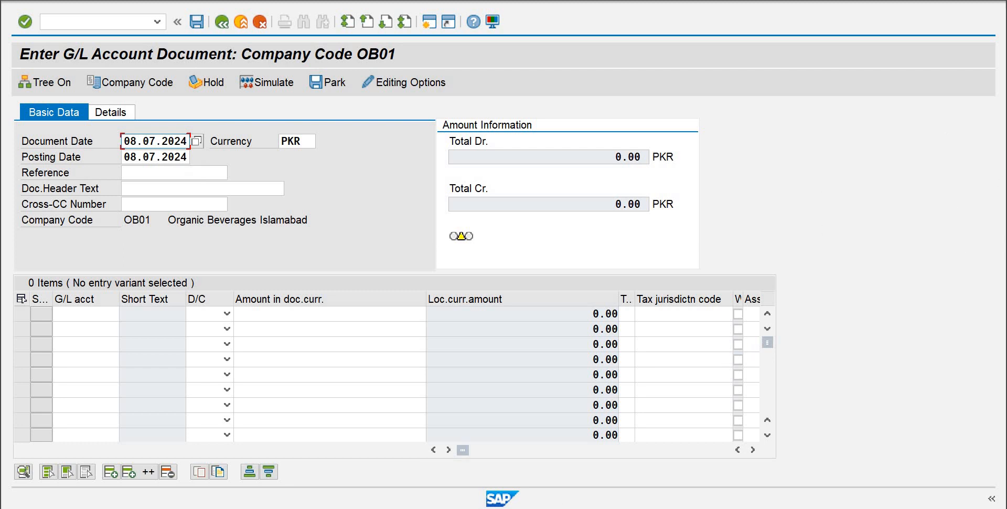
Switch to the adjustment entries PDF in Edge and examine the entries under Accruals/outstanding expenses, including the payment through bank
click(564, 451)
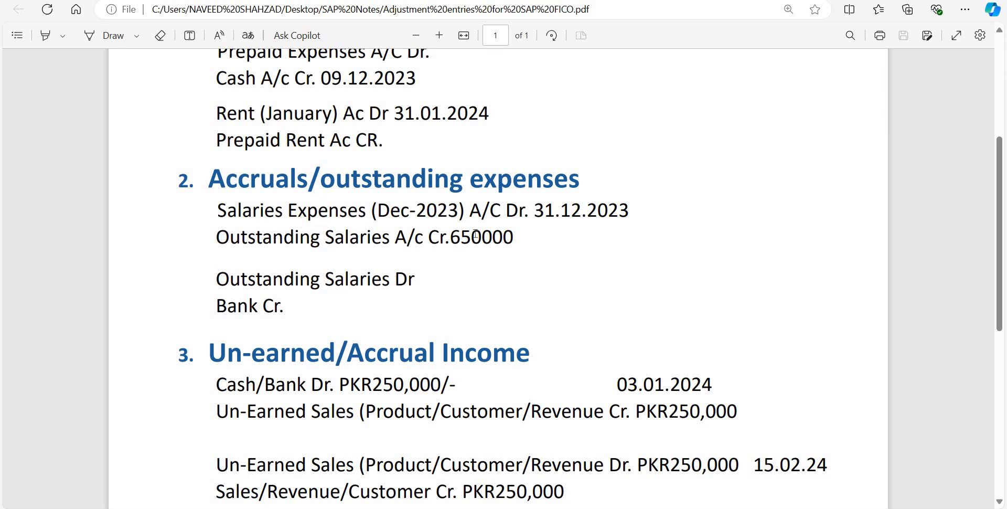
drag(504, 236, 284, 250)
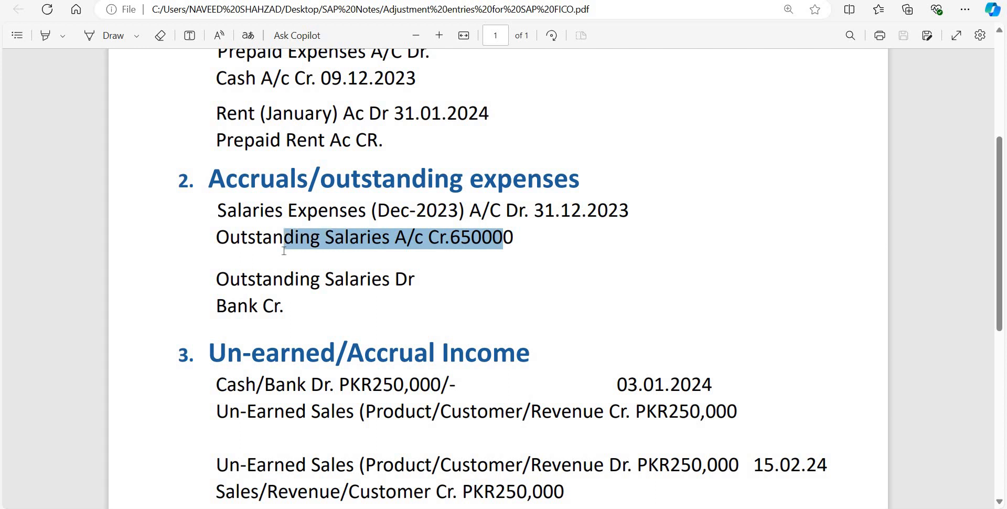
click(274, 313)
drag(196, 327, 289, 310)
right_click(239, 304)
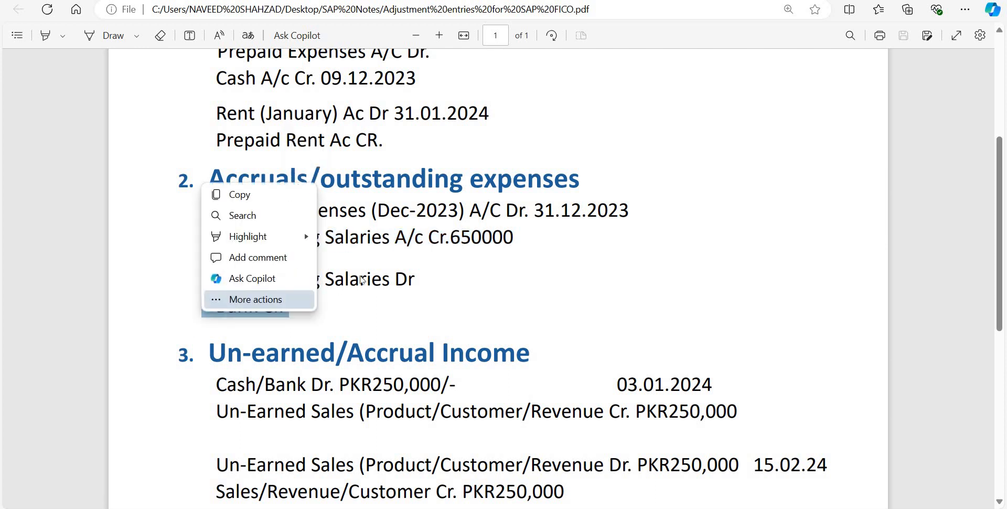
drag(366, 280, 350, 284)
click(303, 297)
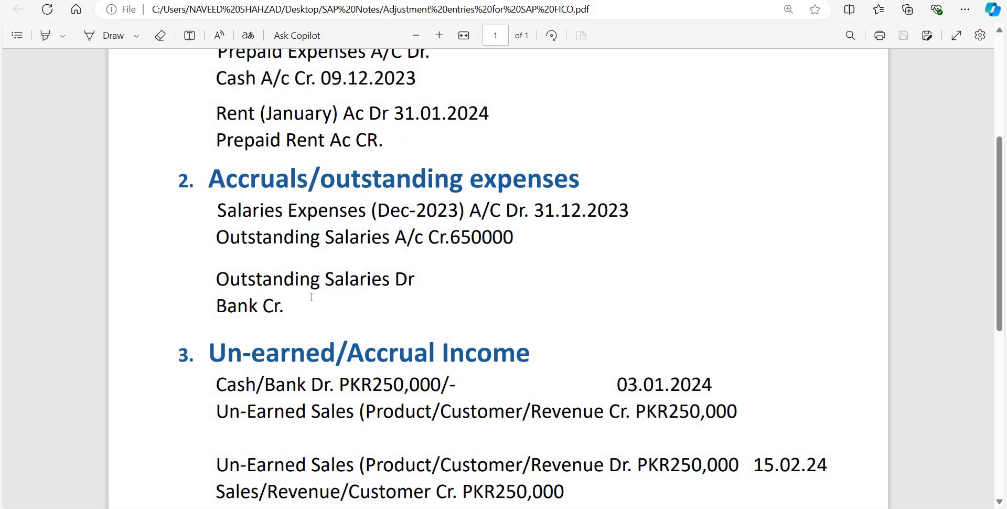
Return to the Enter G/L Account Document session in SAP and enter "Paid Outstanding Admin Ex" as the document header text
mouse_move(621, 508)
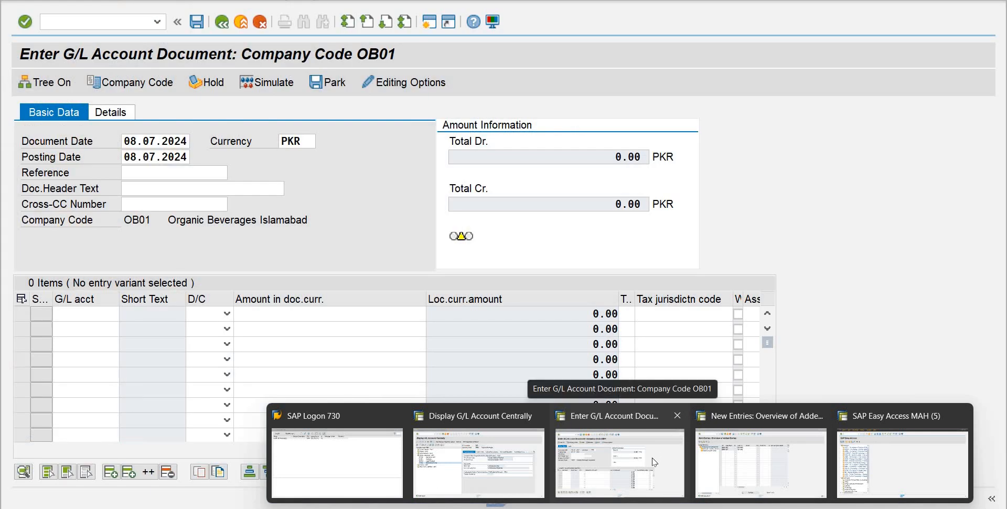
click(653, 461)
click(149, 187)
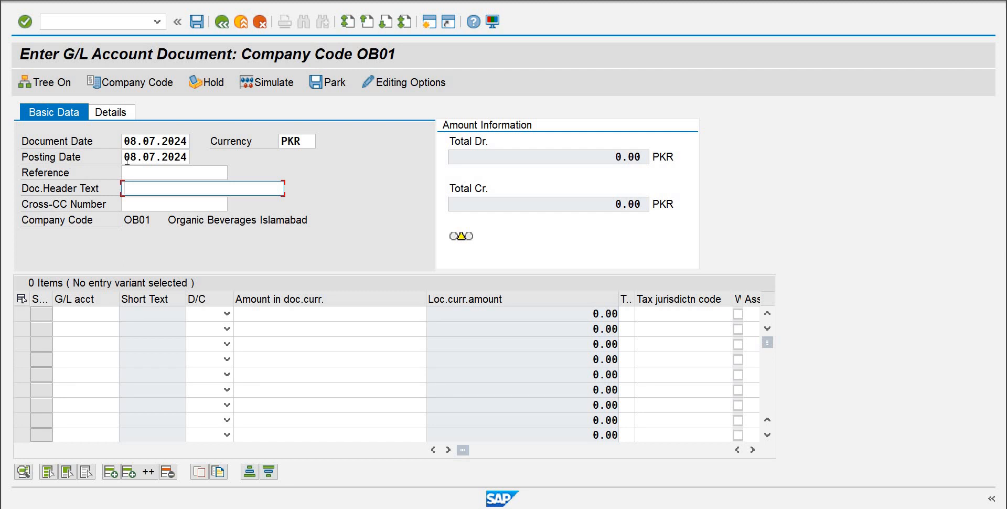
text(Paid)
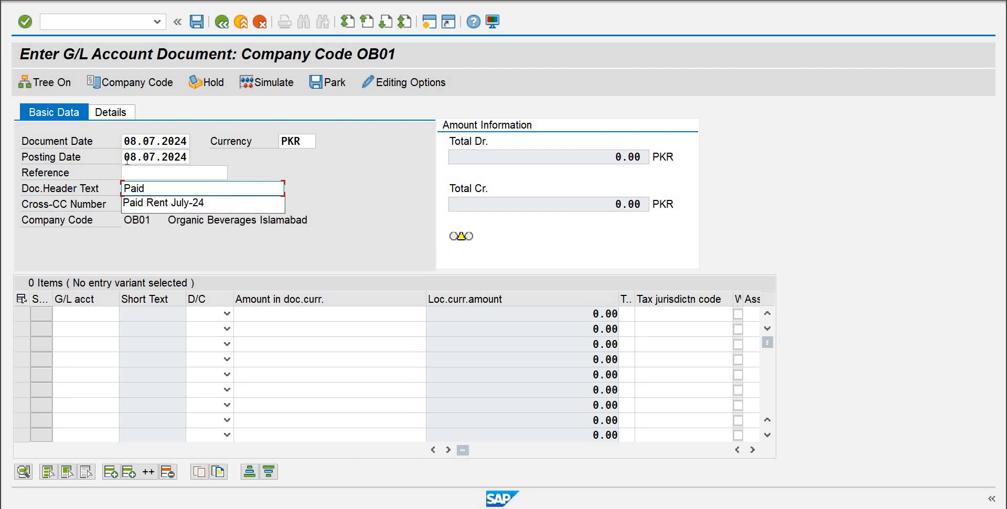
text( Outstan)
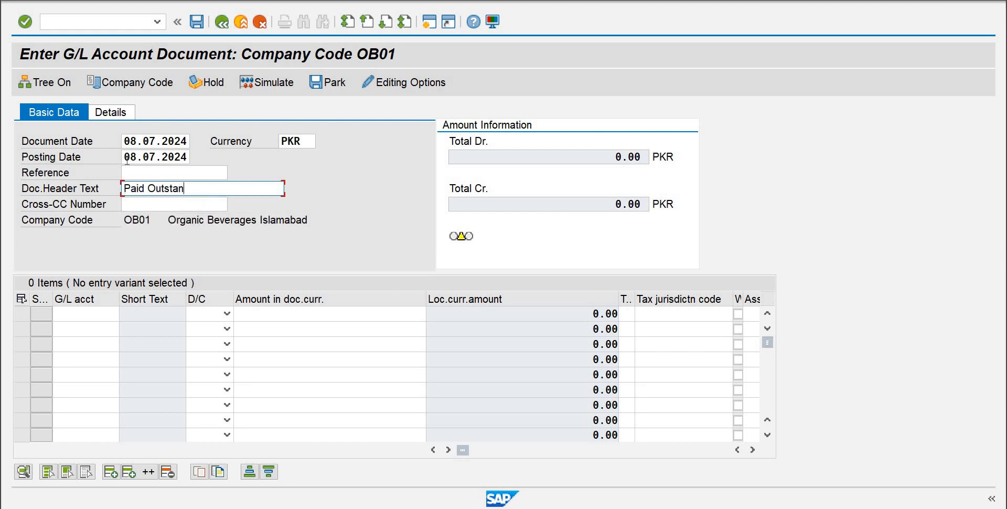
text(ding Admin Ex)
Look up the G/L accounts and choose 400 Accrual Administration Expenses for the first line item
click(117, 314)
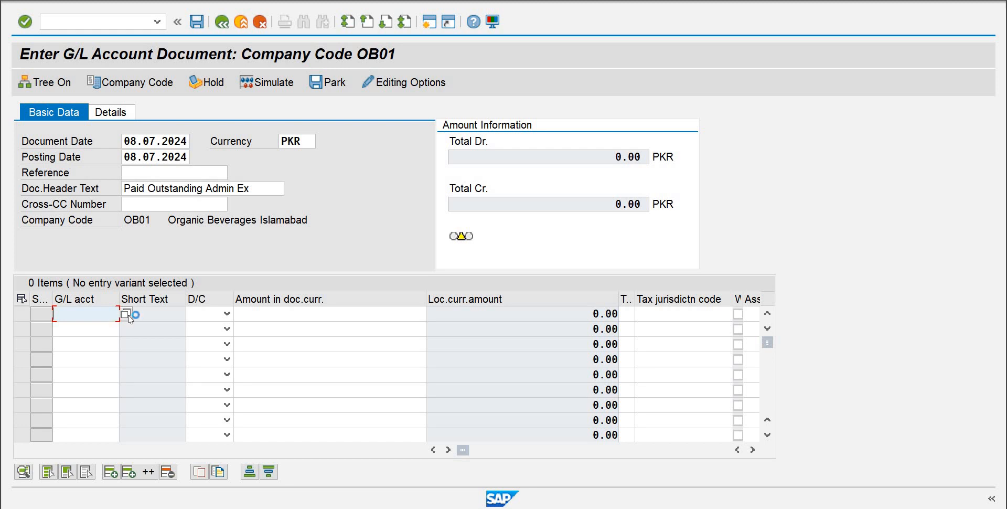
click(127, 315)
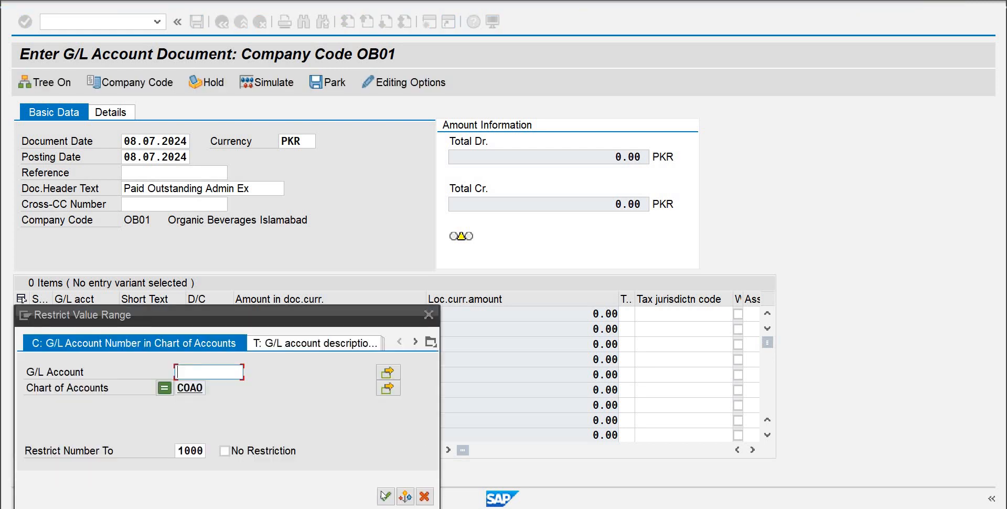
click(385, 495)
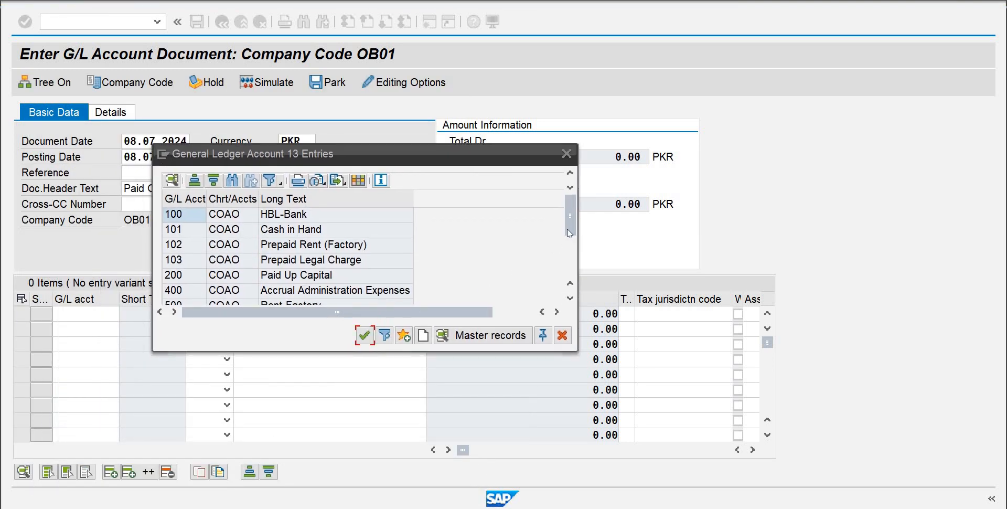
scroll(344, 251, down, 3)
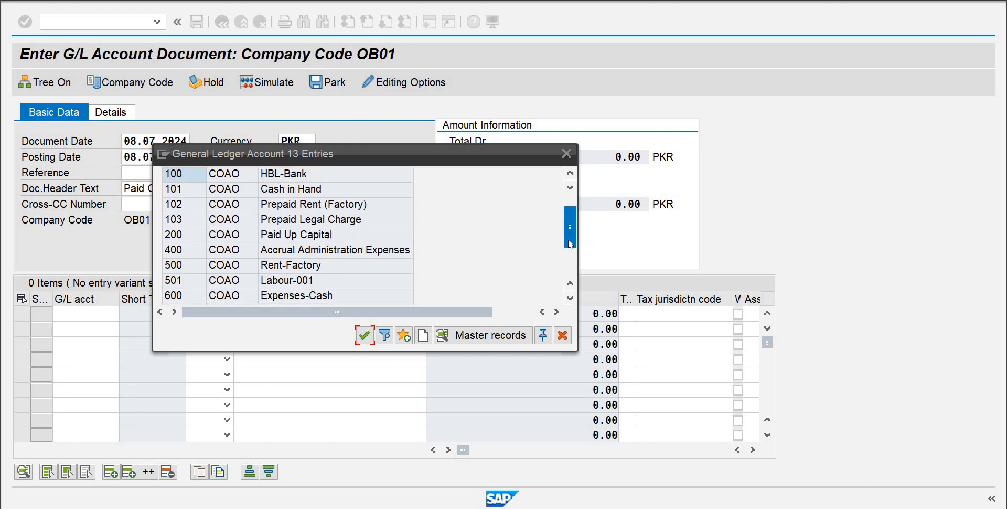
click(339, 244)
click(364, 333)
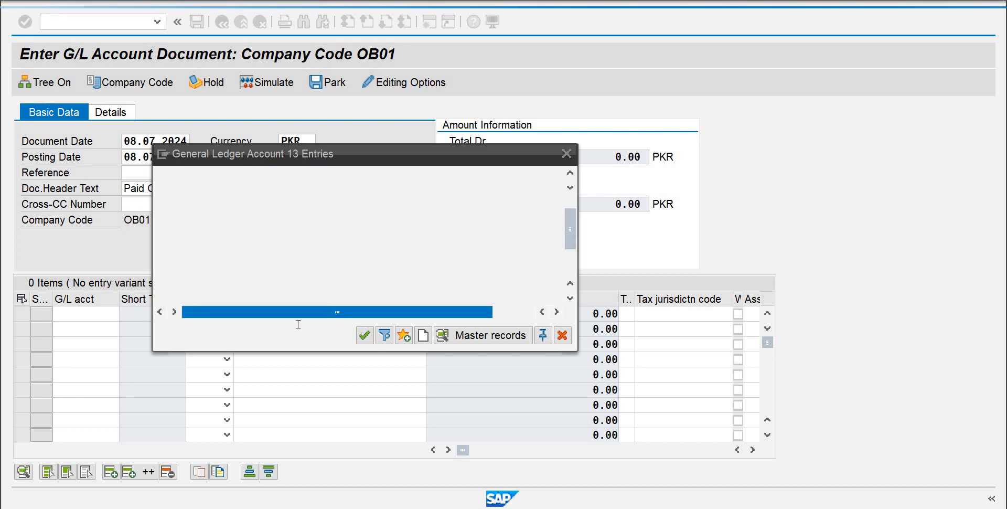
Set the account 400 line to Debit with an amount of 85000 in document currency
click(212, 342)
click(276, 315)
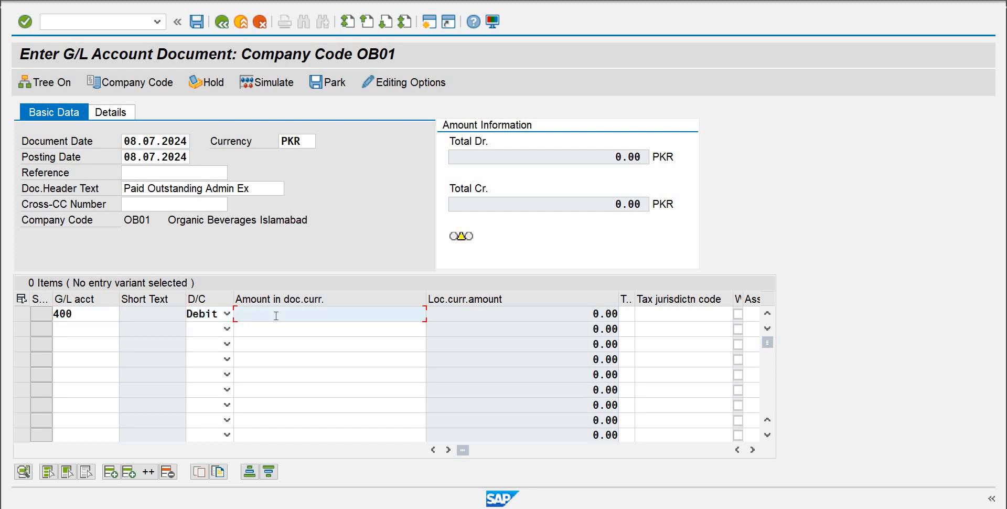
text(85000)
key(Return)
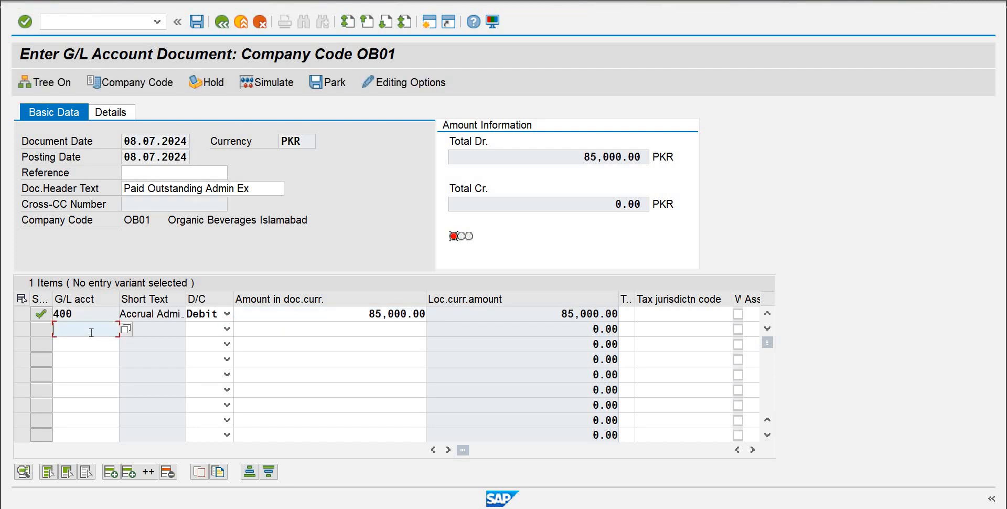
Enter G/L account 100 on the second line and go to its document currency amount
text(100)
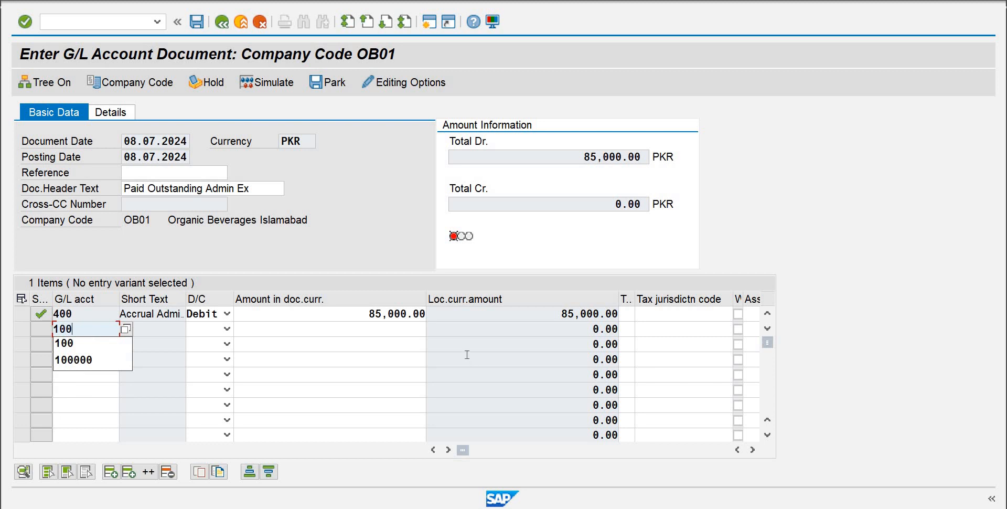
click(386, 334)
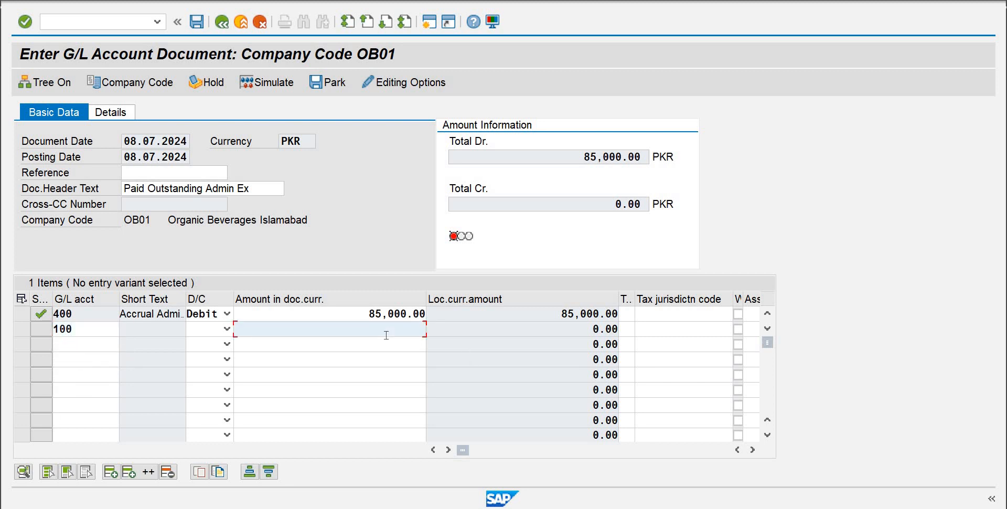
drag(368, 314, 415, 314)
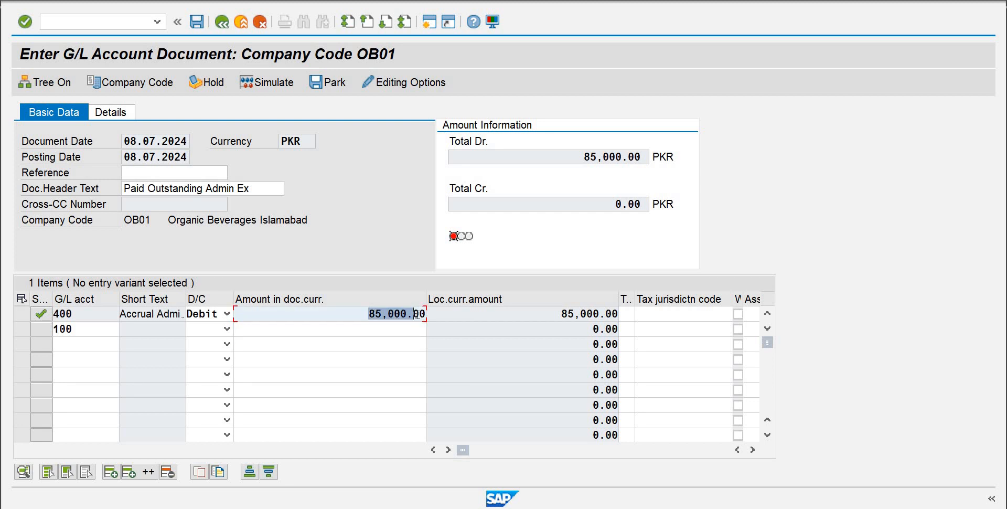
drag(416, 314, 426, 314)
click(256, 338)
Try to enter the account 100 line as a Debit item
click(227, 329)
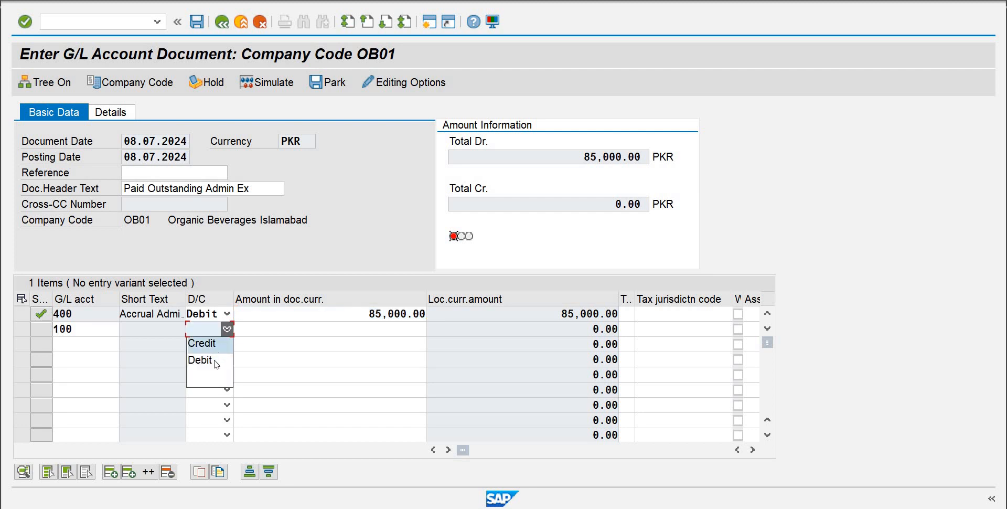
click(230, 359)
click(422, 331)
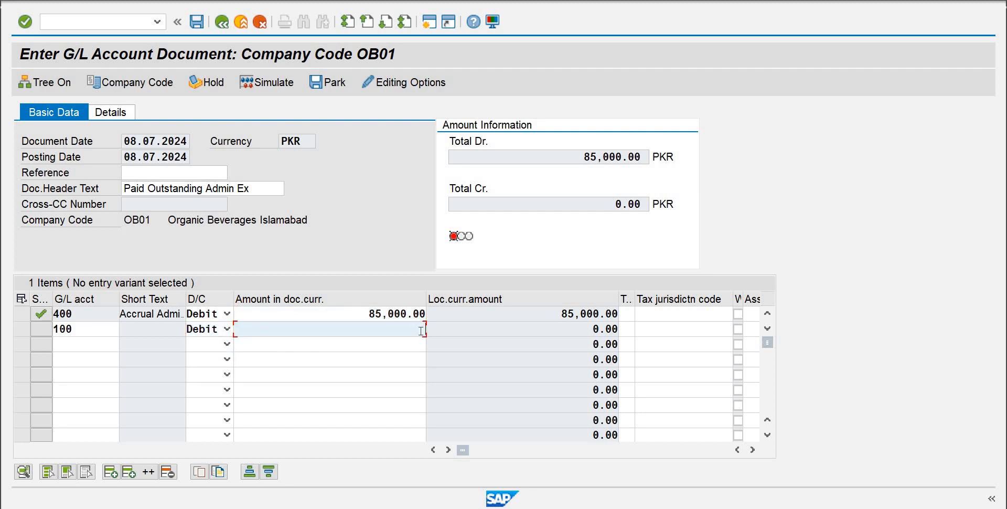
key(Return)
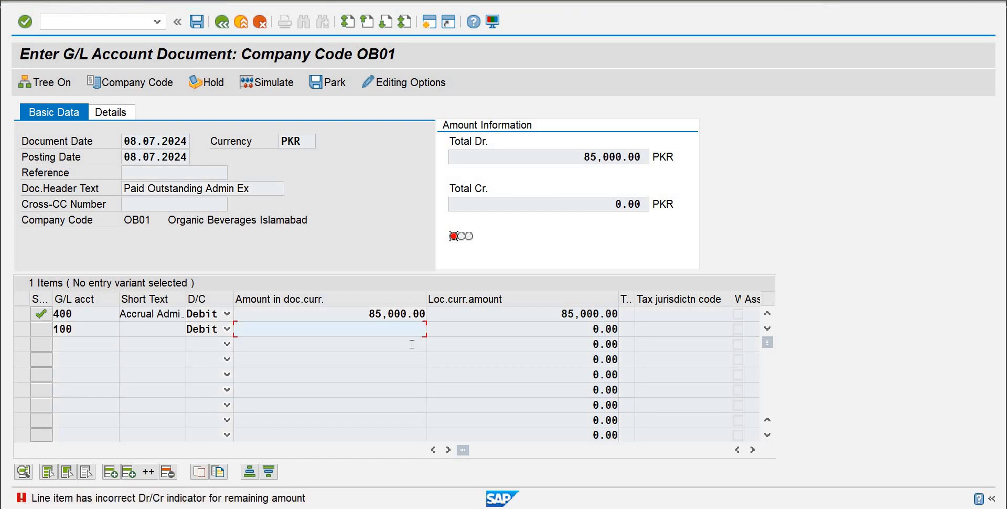
key(Return)
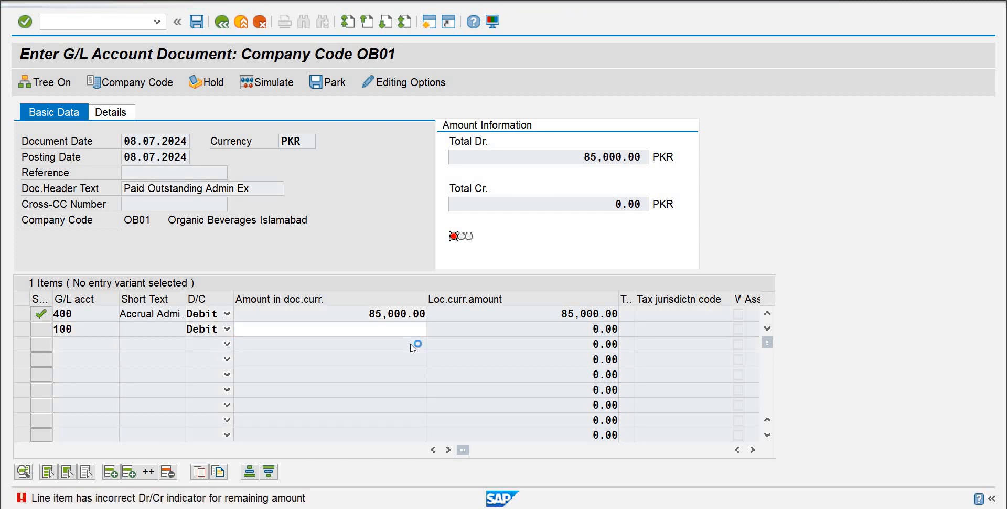
Change the account 100 line to Credit and enter * as its amount in document currency
click(228, 329)
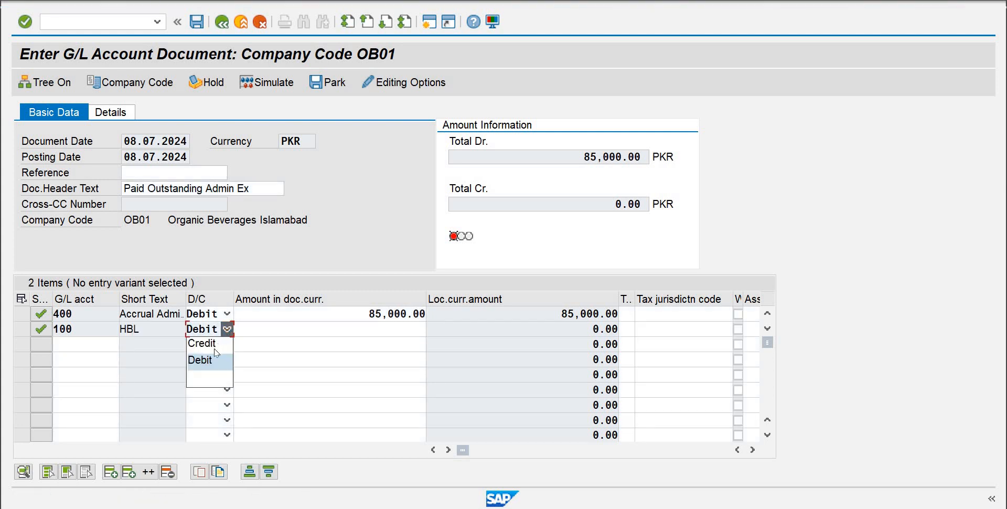
click(215, 345)
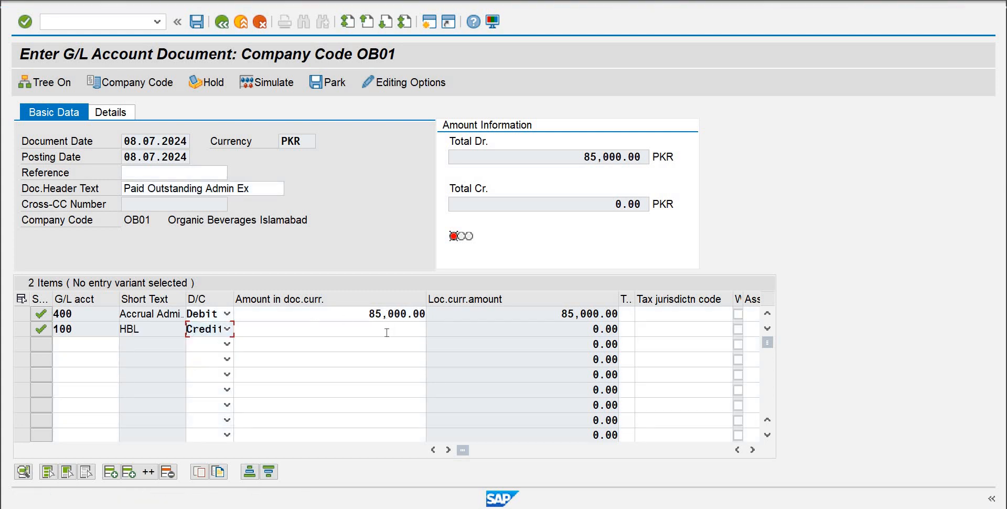
click(387, 332)
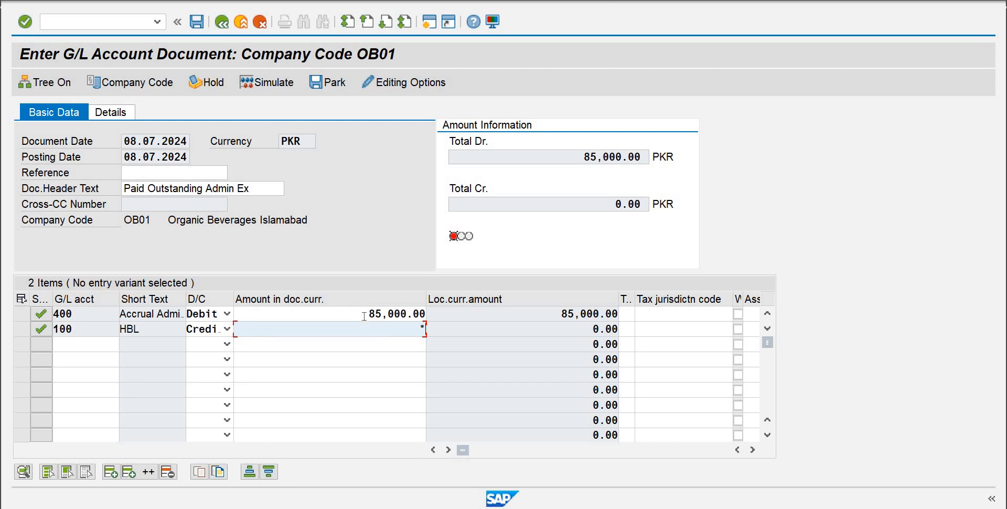
Set the account 400 debit amount to 60000 and post the document
drag(354, 314, 494, 307)
text(60000)
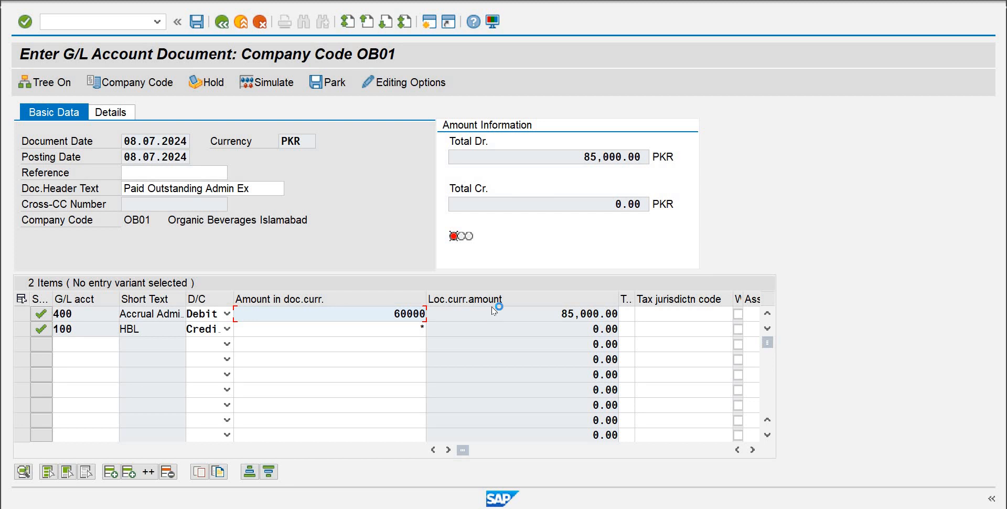
key(Return)
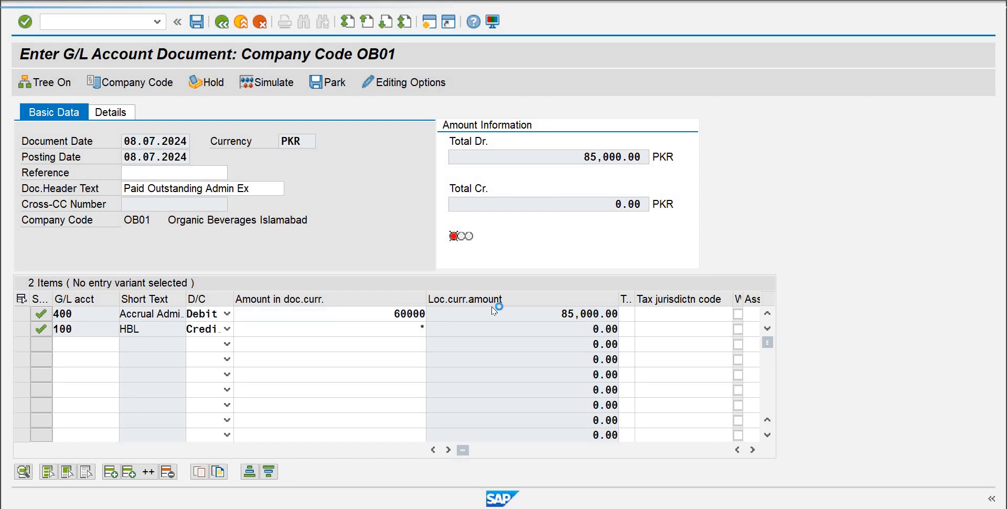
click(196, 23)
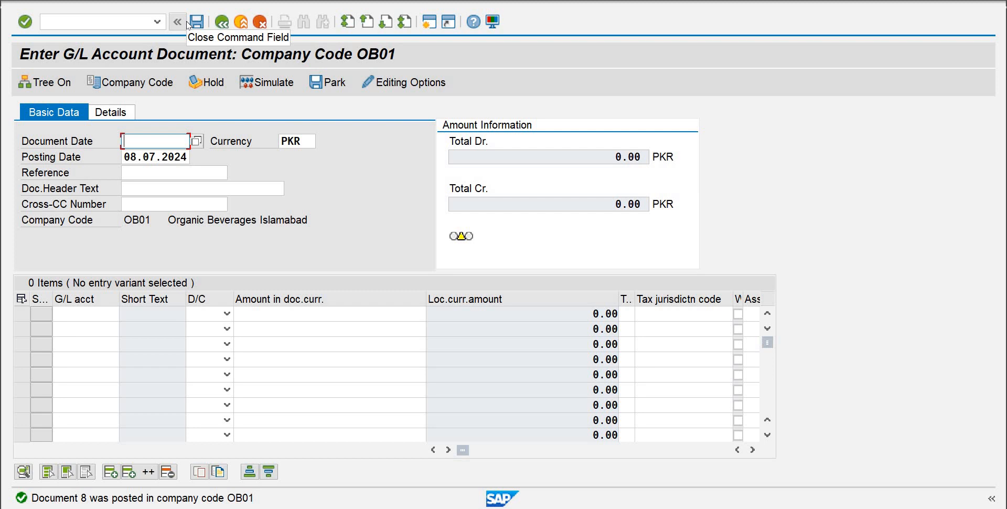
Switch to the SAP Easy Access session and open the FAGLL03 G/L account line item display
mouse_move(591, 508)
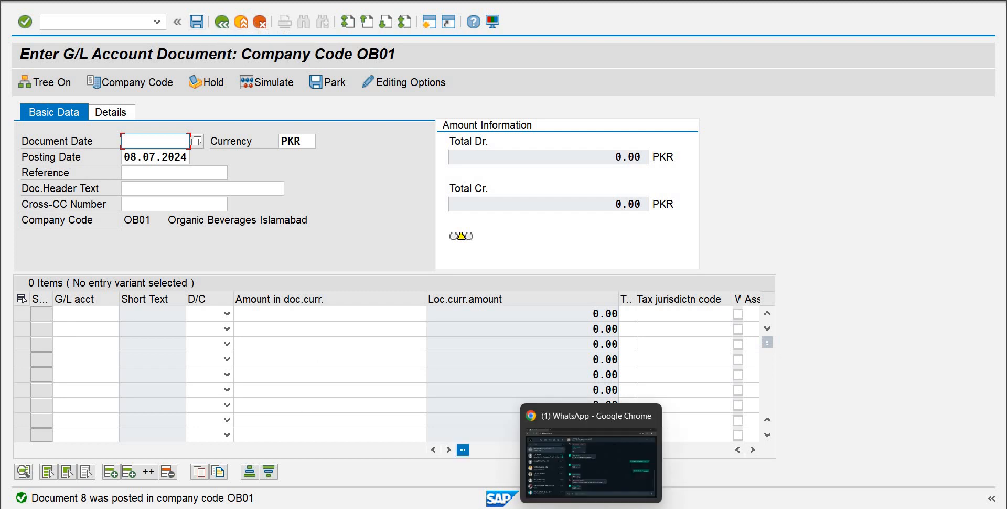
mouse_move(756, 467)
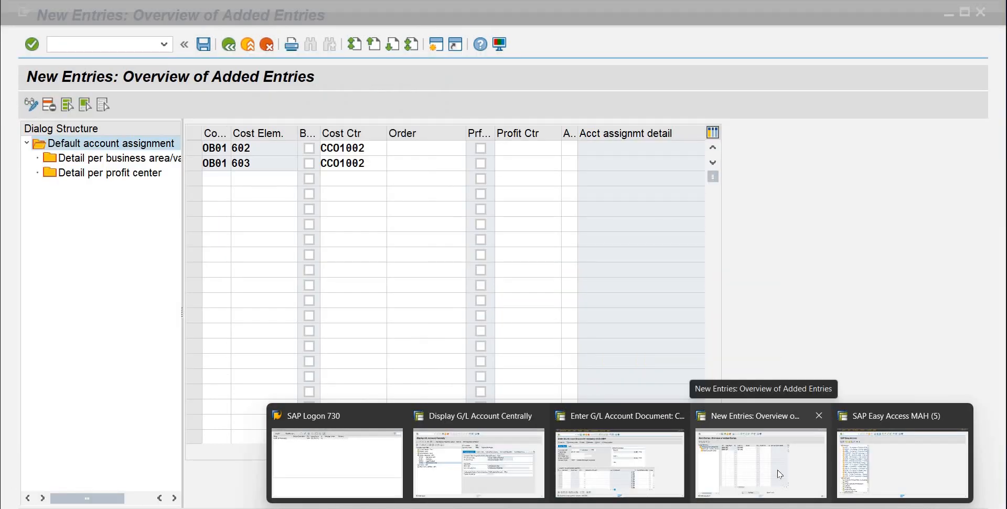
click(872, 476)
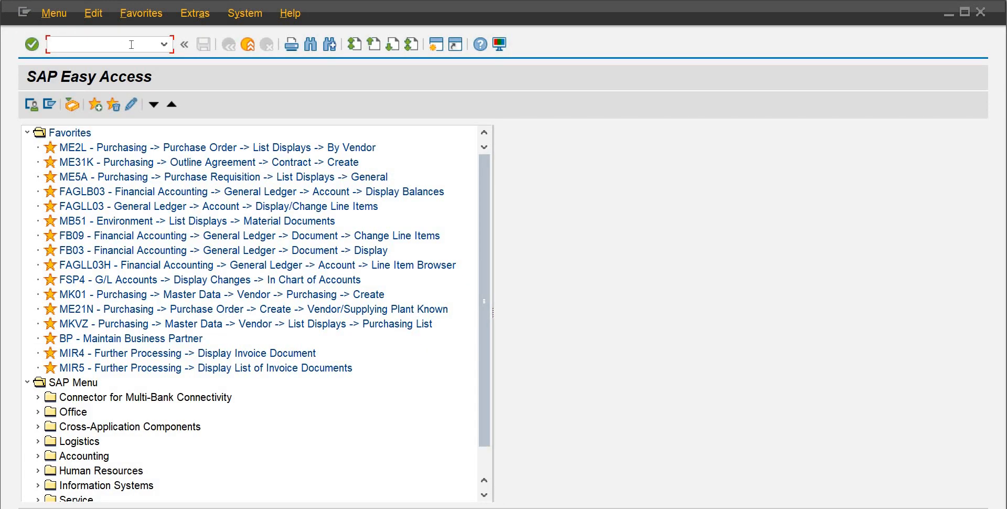
double_click(98, 207)
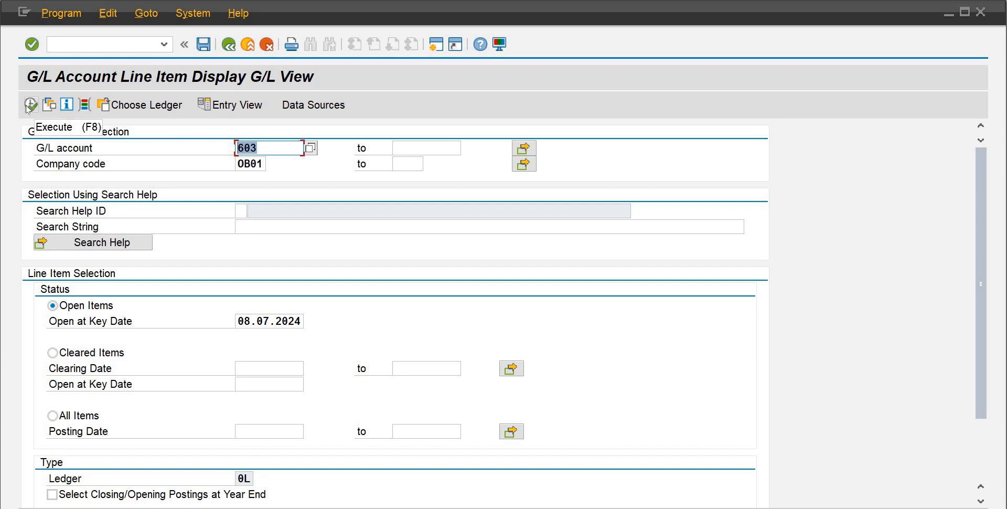
Check the administration expense account in the Display G/L Account Centrally session, and display the line items of account 603 in company code OB01
mouse_move(620, 508)
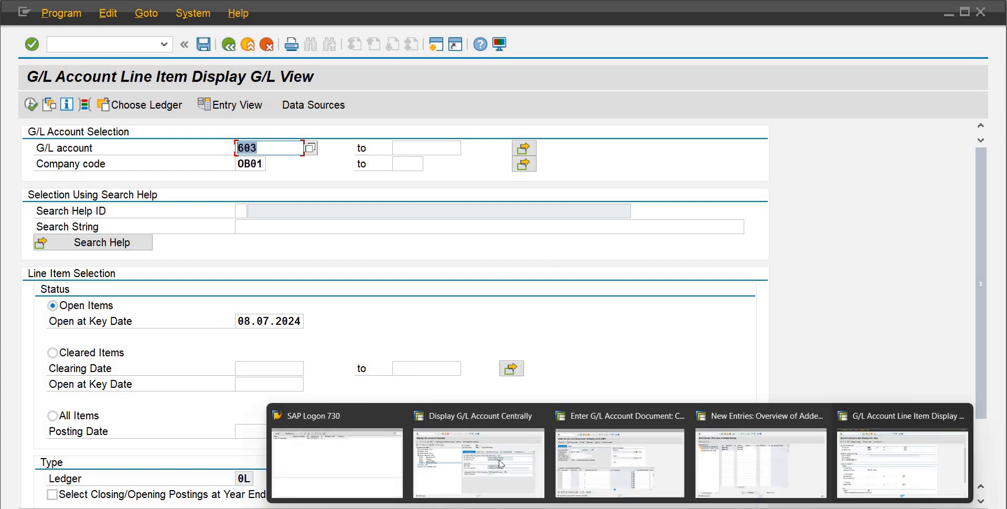
click(501, 464)
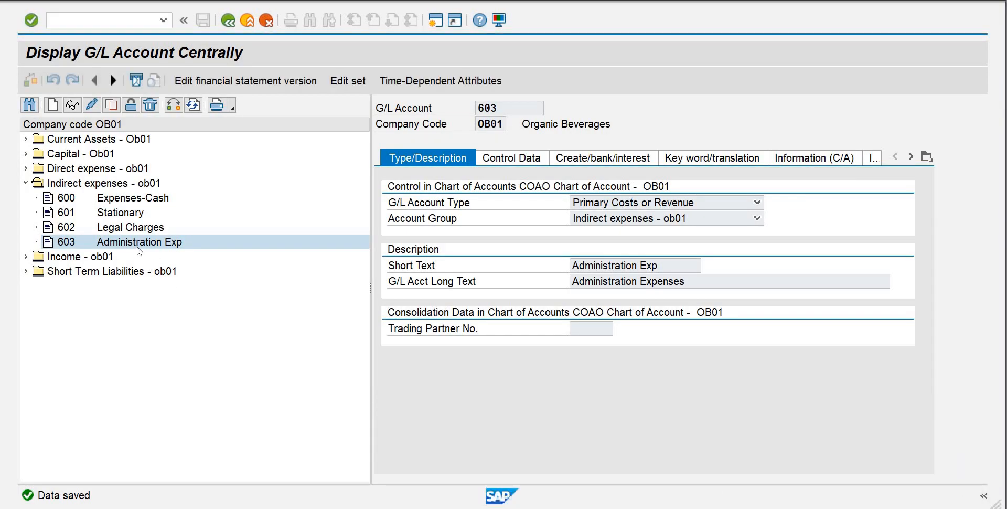
click(137, 247)
mouse_move(648, 508)
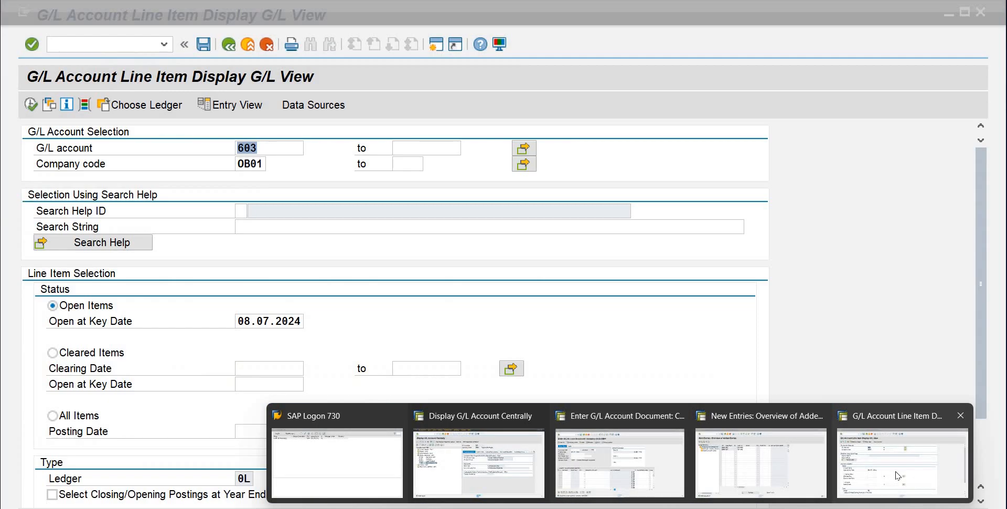
click(898, 475)
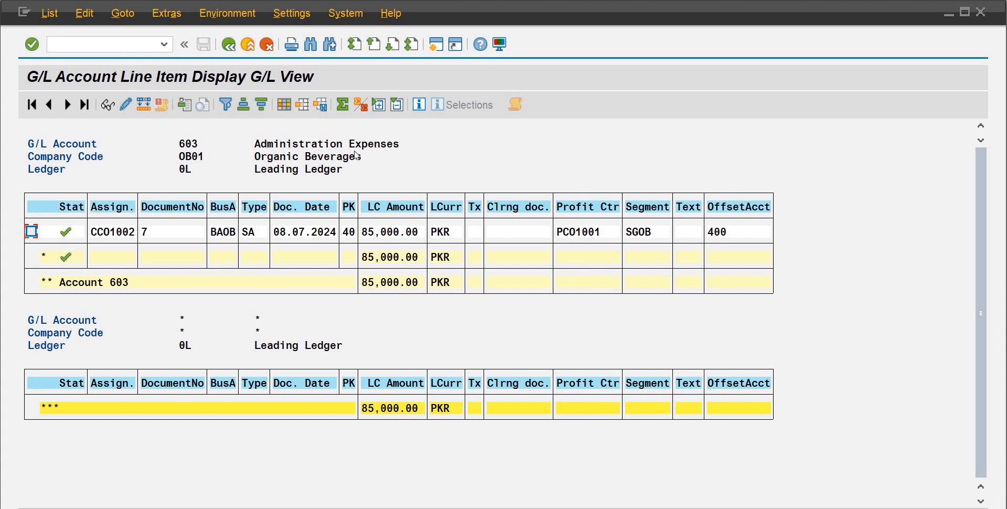
Display the line items of G/L account 400 instead, and examine the accrual, the payment and the remaining balance
click(229, 46)
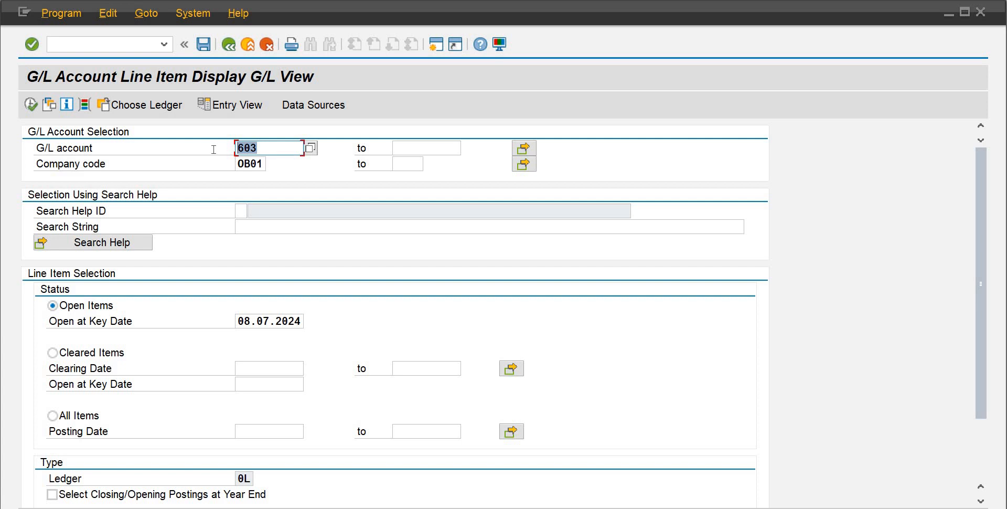
text(400)
click(31, 104)
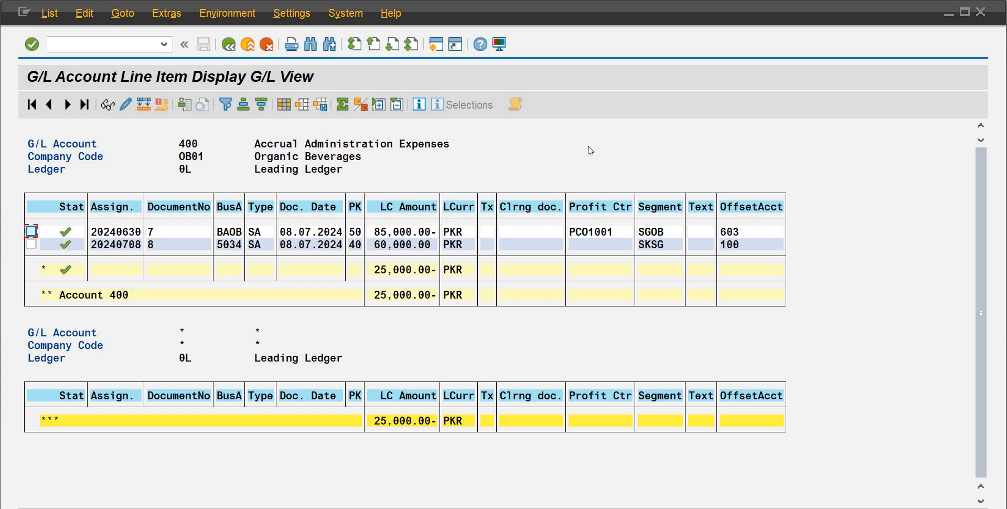
click(384, 236)
click(408, 246)
click(412, 270)
Return to the Enter G/L Account Document session, set the new document's date to 08.07.2024 and go to its header text
mouse_move(620, 507)
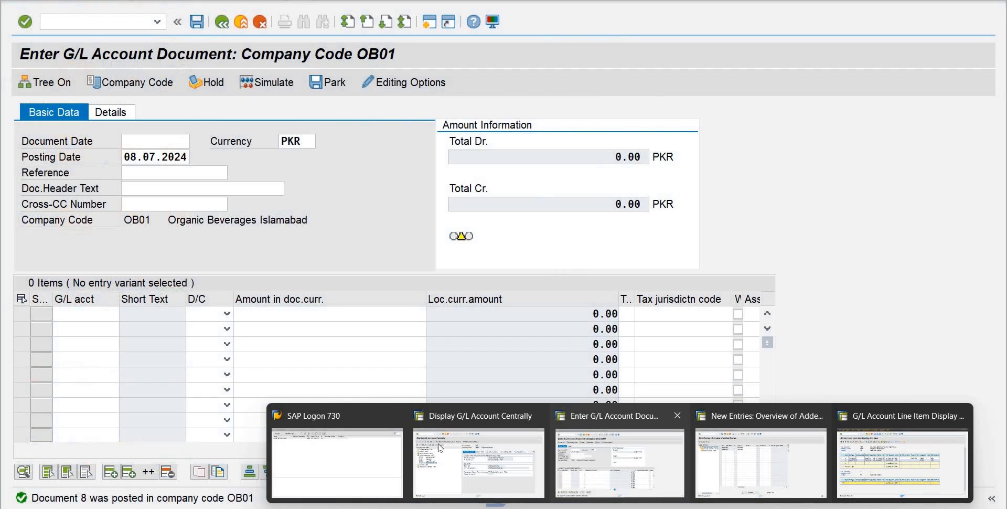
click(618, 478)
click(162, 136)
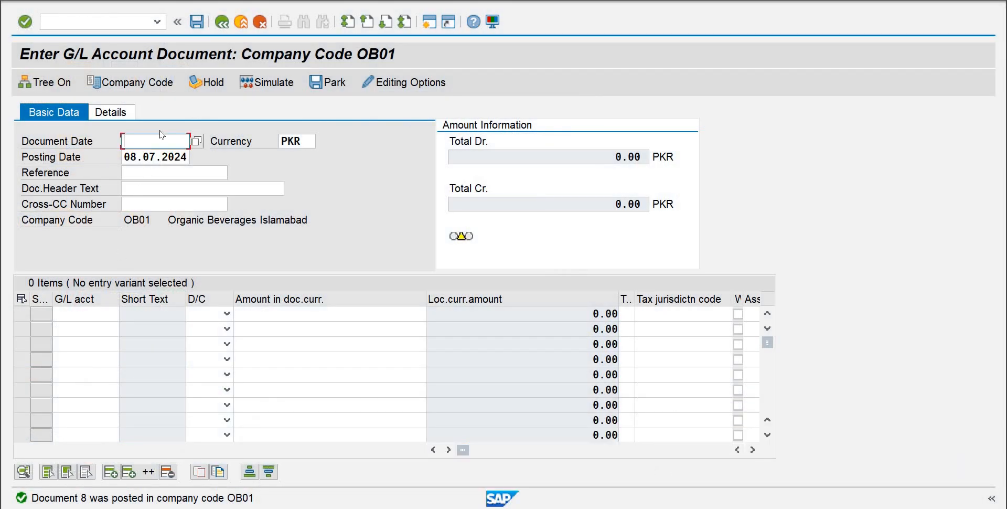
text(08)
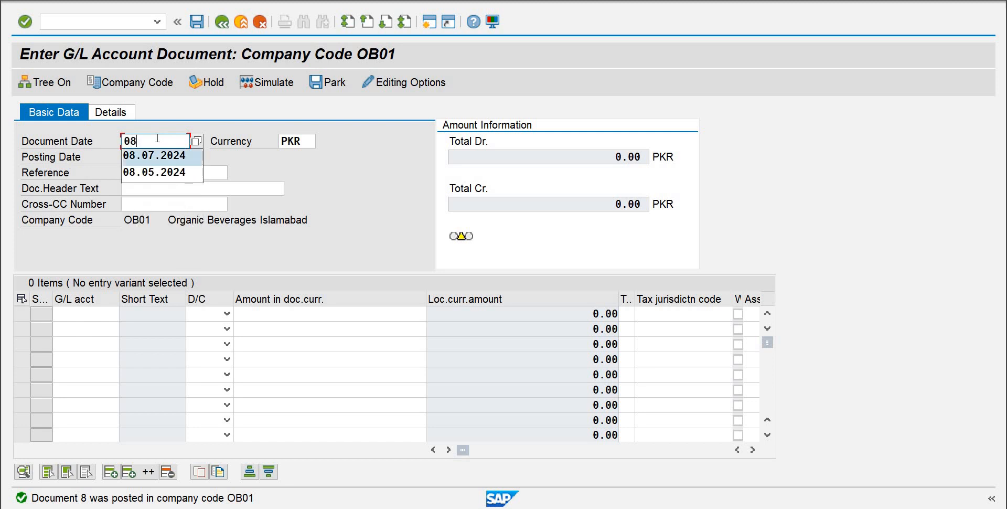
key(Return)
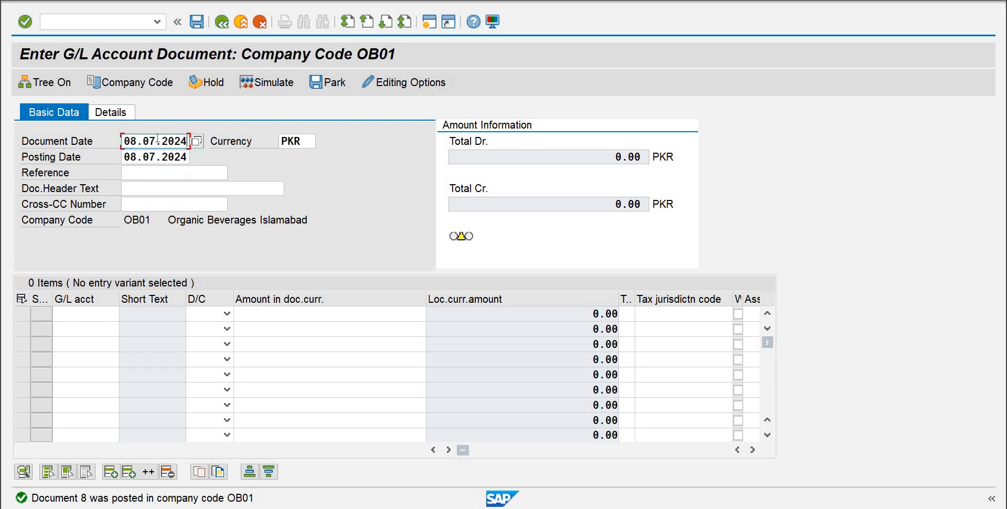
key(Tab)
key(Tab)
key(Tab)
key(Tab)
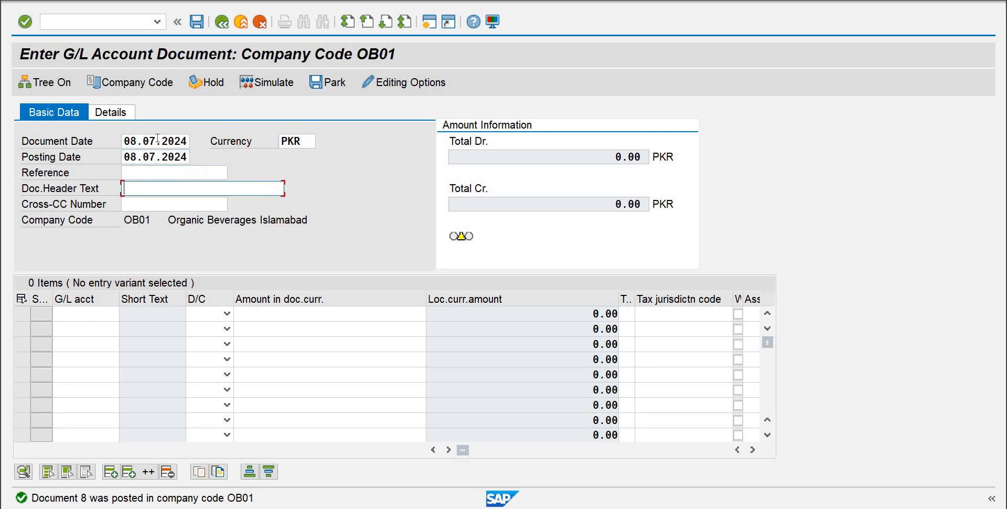
Set the document header text to "Paid Outstanding Admin Ex"
text(A)
key(Down)
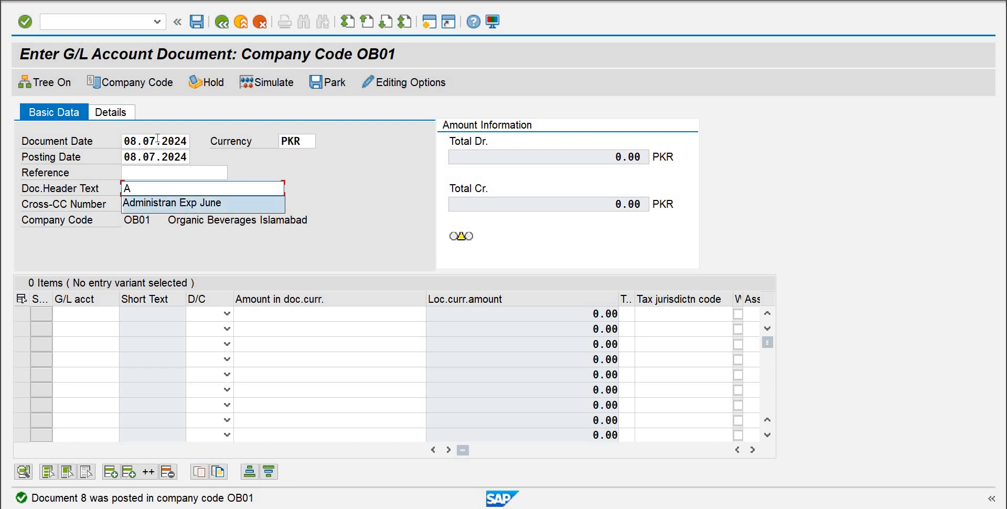
key(BackSpace)
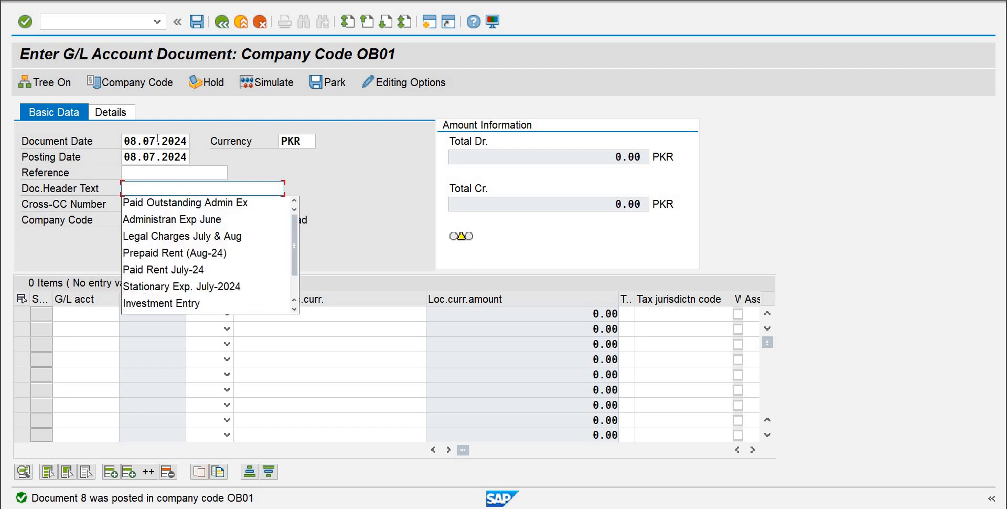
key(Down)
key(Return)
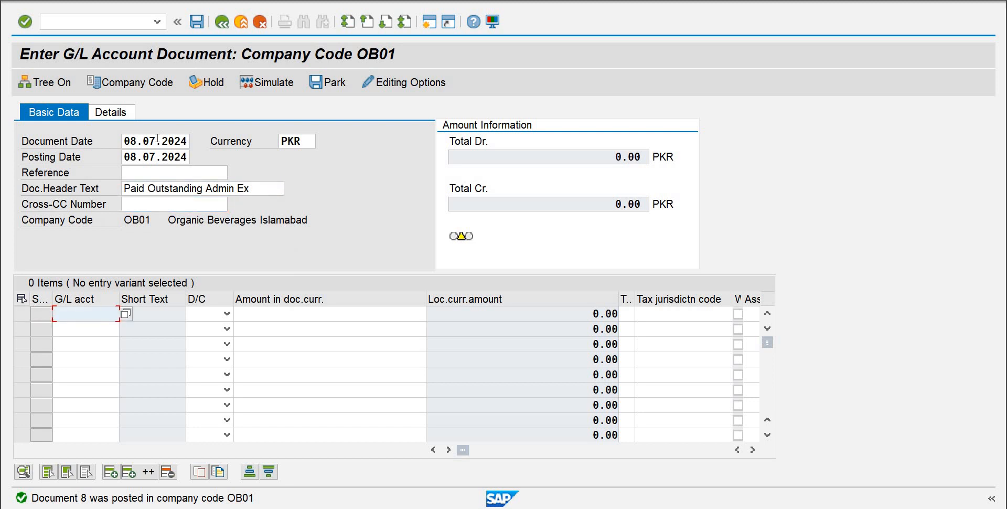
Enter the first line item as a debit of 10000 to G/L account 400
text(4)
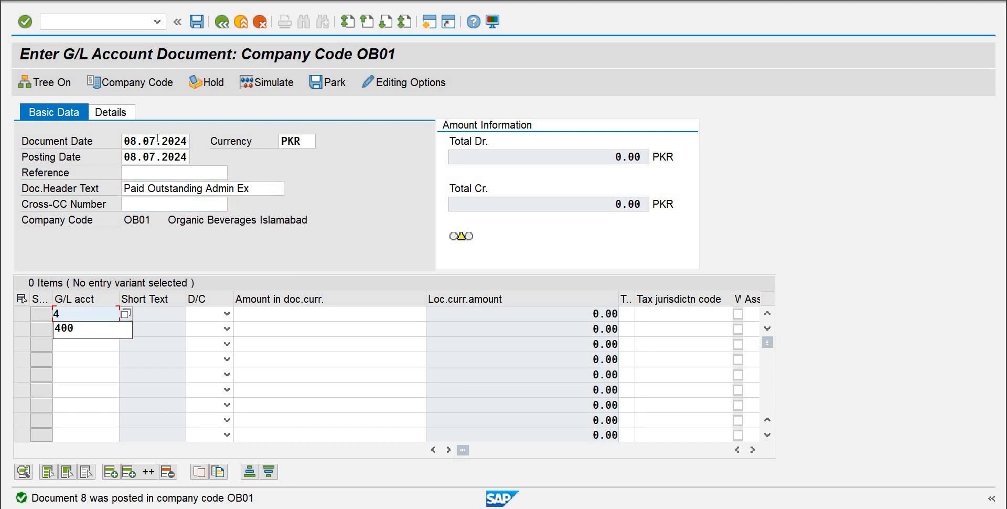
text(00)
key(Tab)
key(Down)
key(Tab)
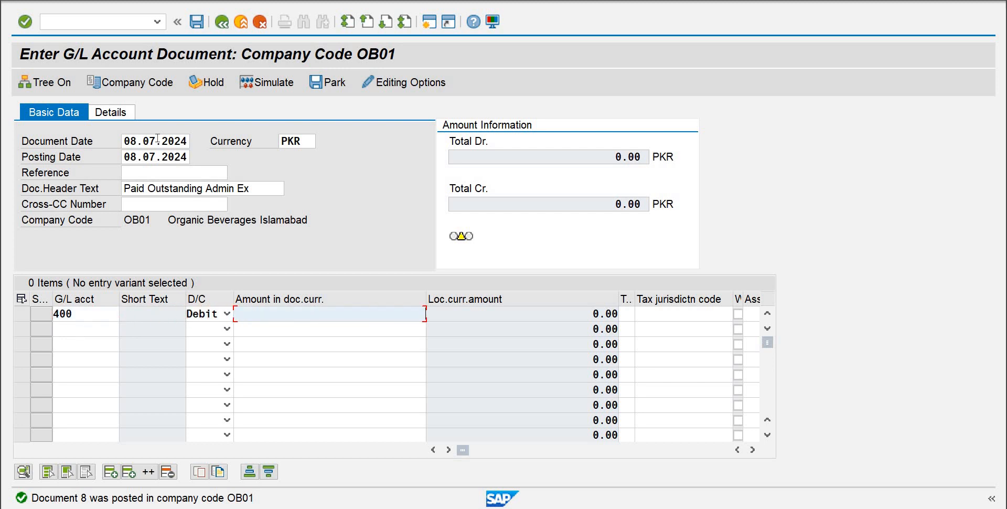
text(10000)
key(Tab)
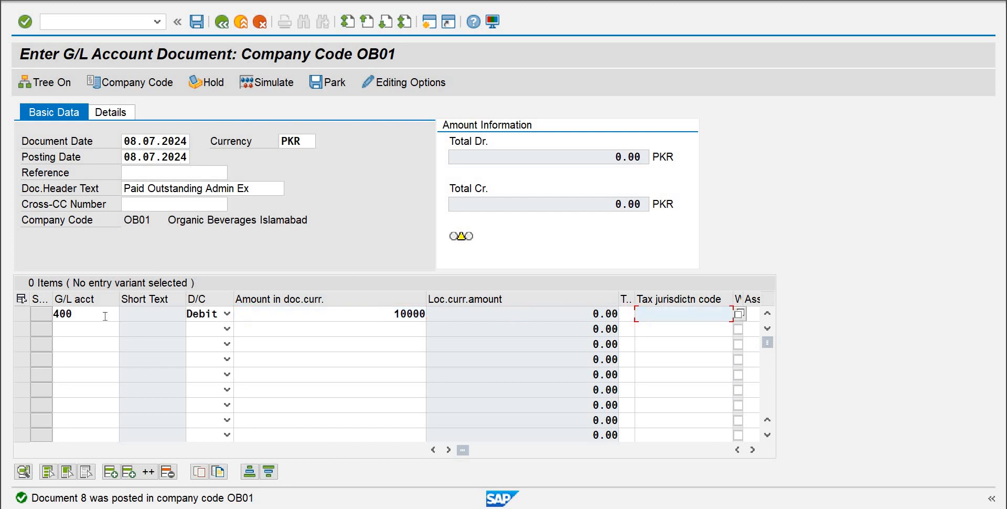
Enter the second line item as a credit to G/L account 100 for the same amount, and post the document
click(96, 330)
text(100)
key(Tab)
key(Down)
key(Down)
key(Tab)
text(*)
key(Return)
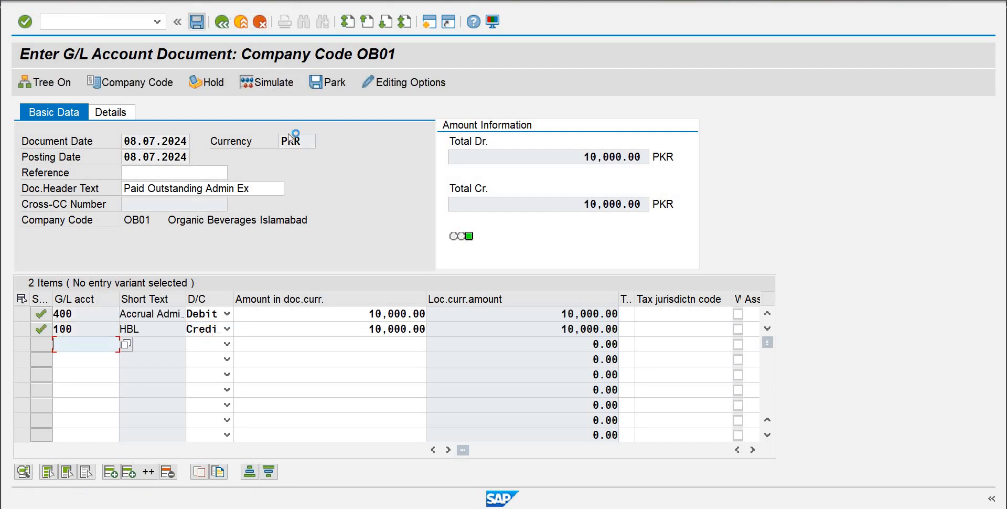
click(196, 22)
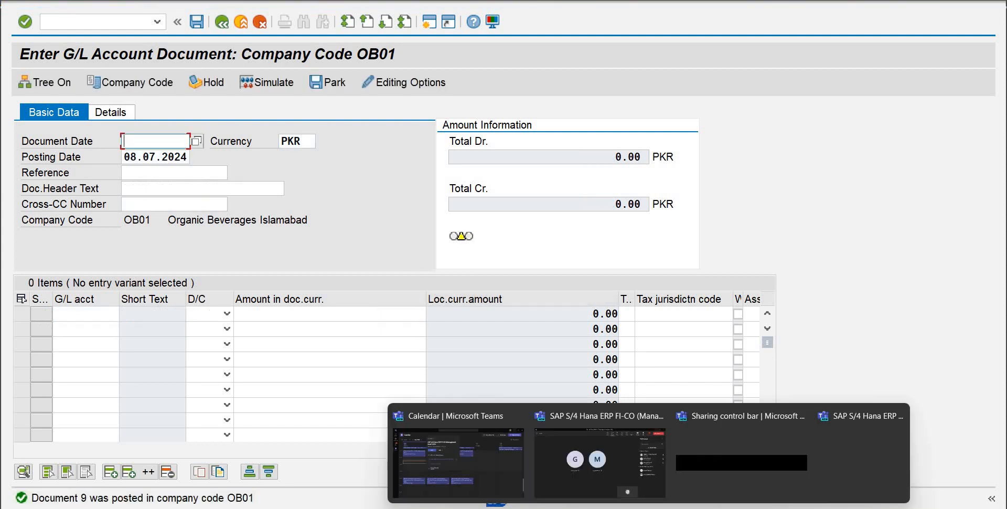
Switch to the G/L account line item session, display all items of account 400, and examine the new payment and the original accrual
mouse_move(619, 508)
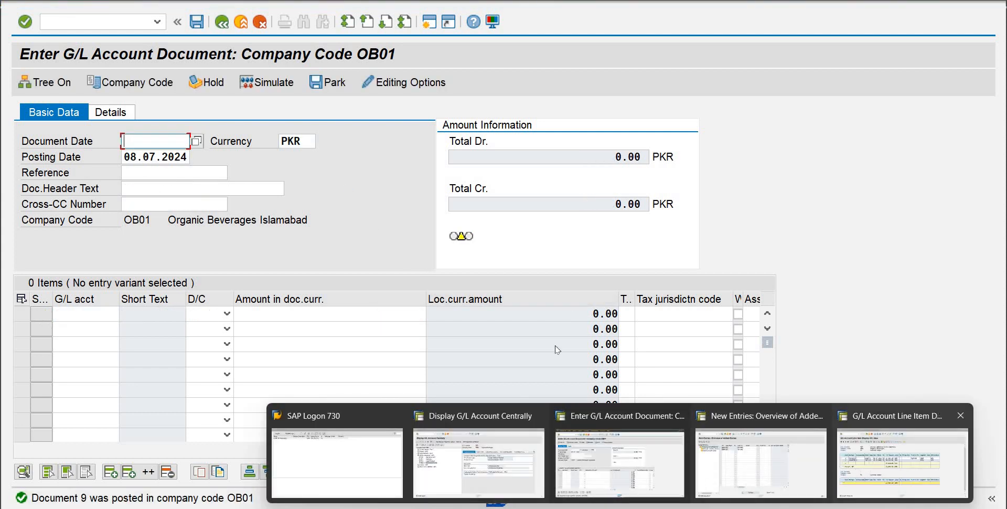
click(856, 472)
click(92, 45)
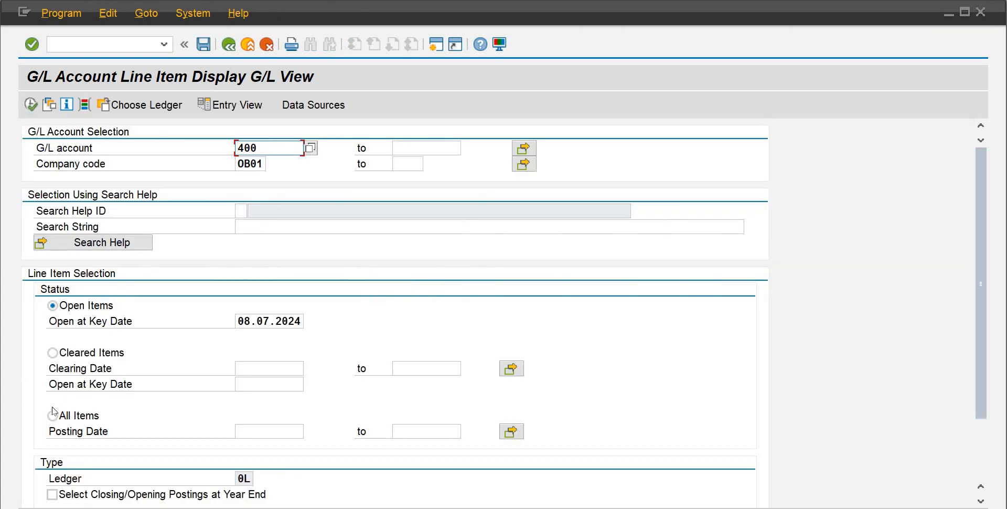
click(53, 416)
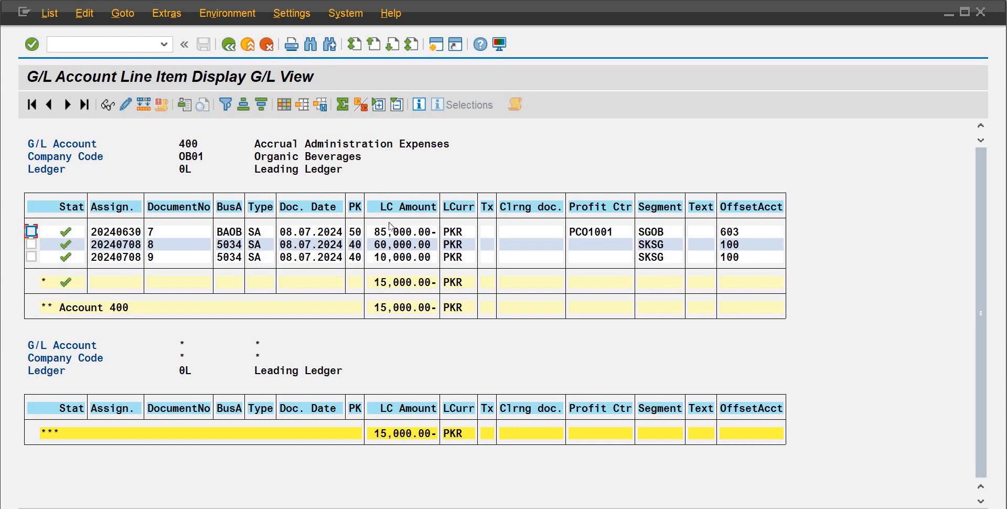
click(384, 257)
click(157, 260)
click(398, 232)
click(156, 232)
Switch to the New Entries session, leave it for SAP Easy Access, and open the FB03 document display
mouse_move(620, 508)
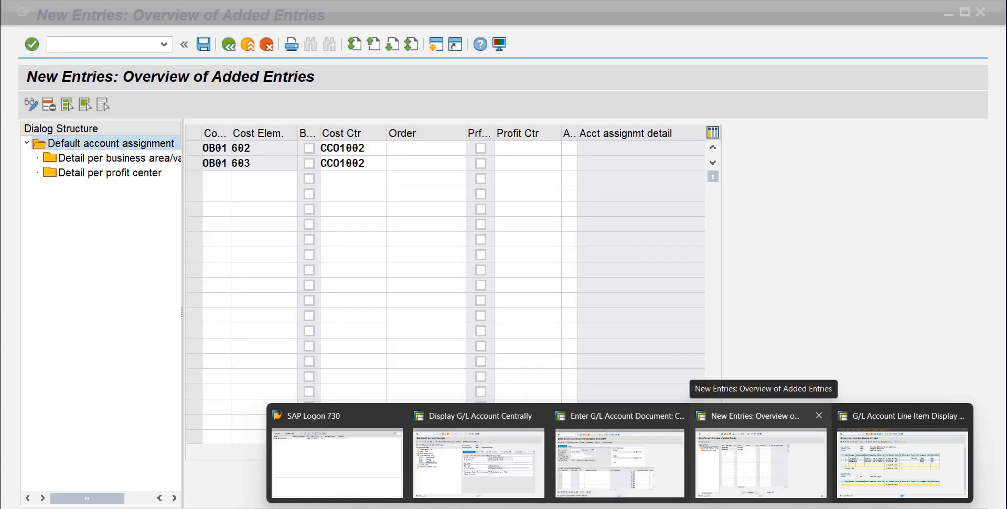
click(717, 467)
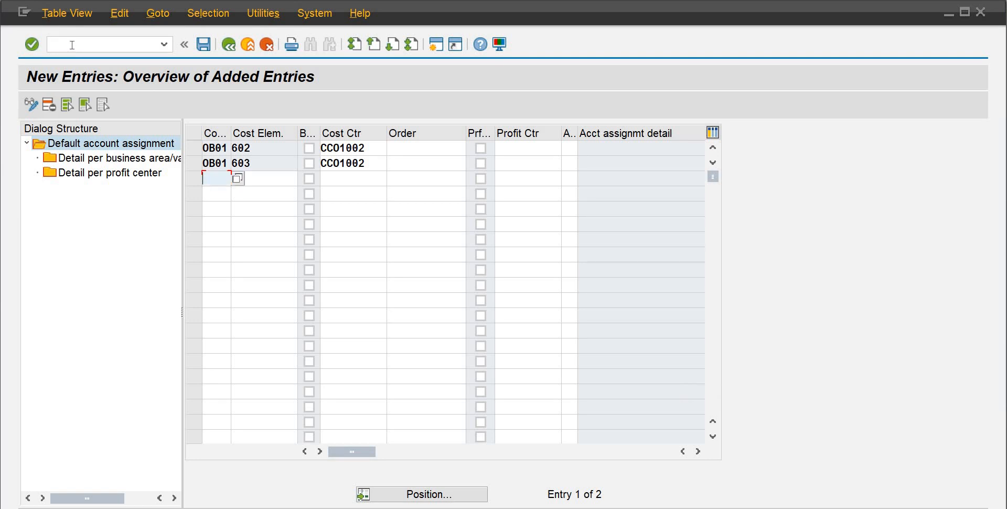
text(/n)
key(Return)
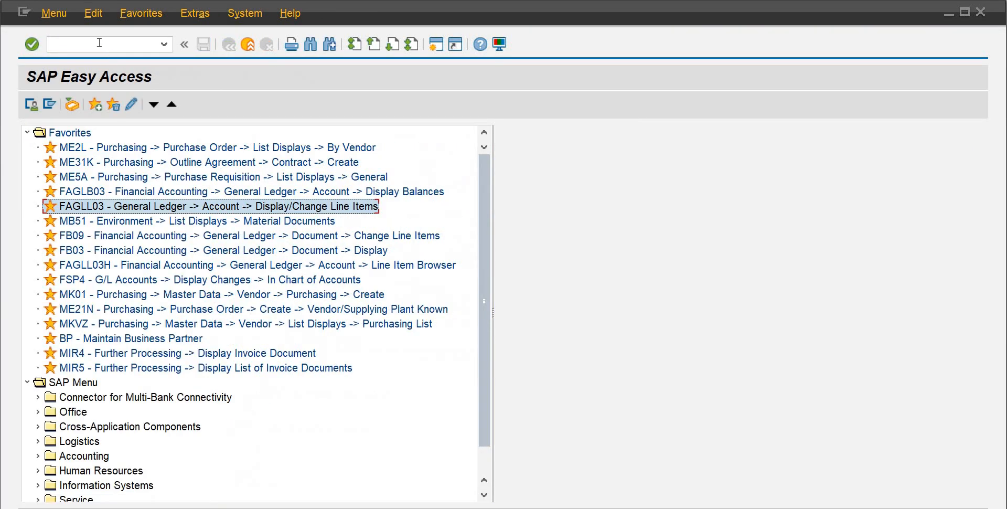
click(99, 42)
text(fagll03)
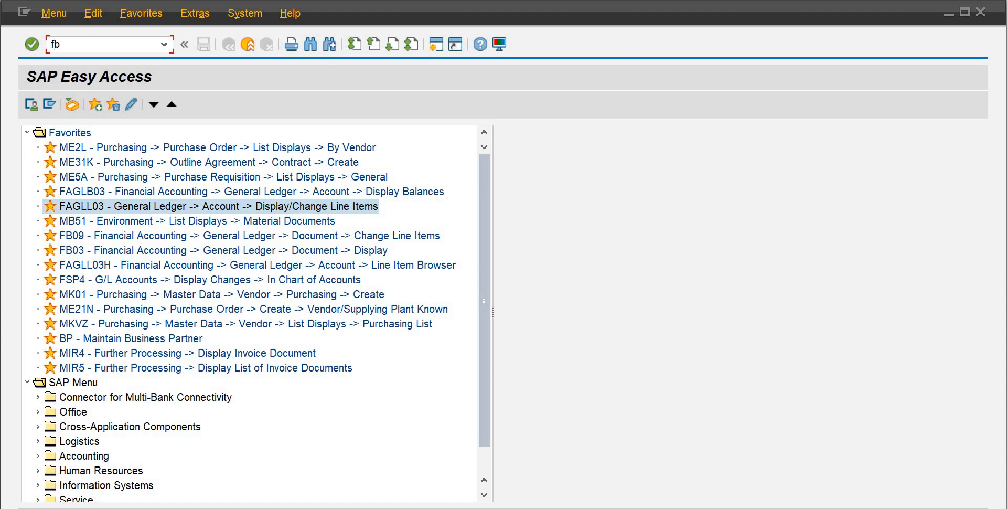
key(Return)
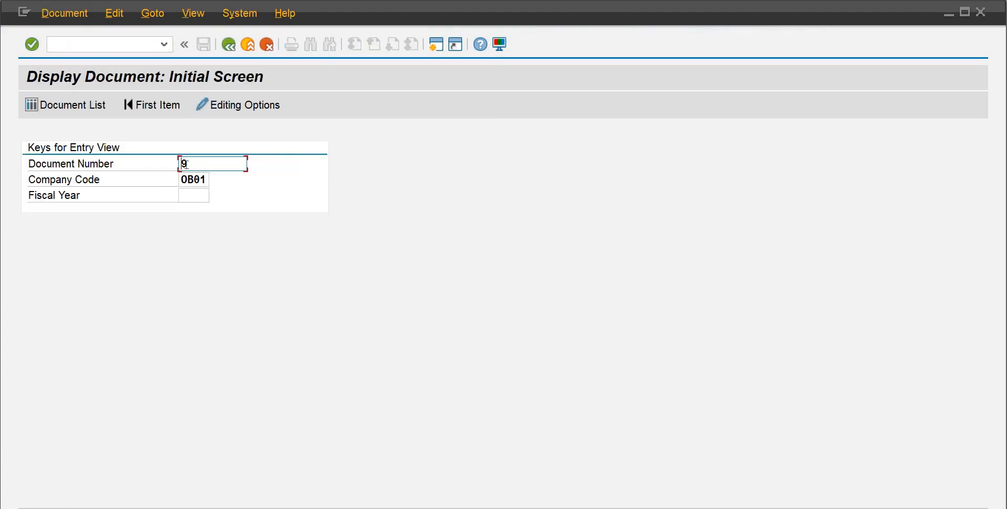
Display document 7 of company code OB01, fiscal year 2024, and examine its administration expense and accrual line items
text(7)
click(193, 195)
text(2024)
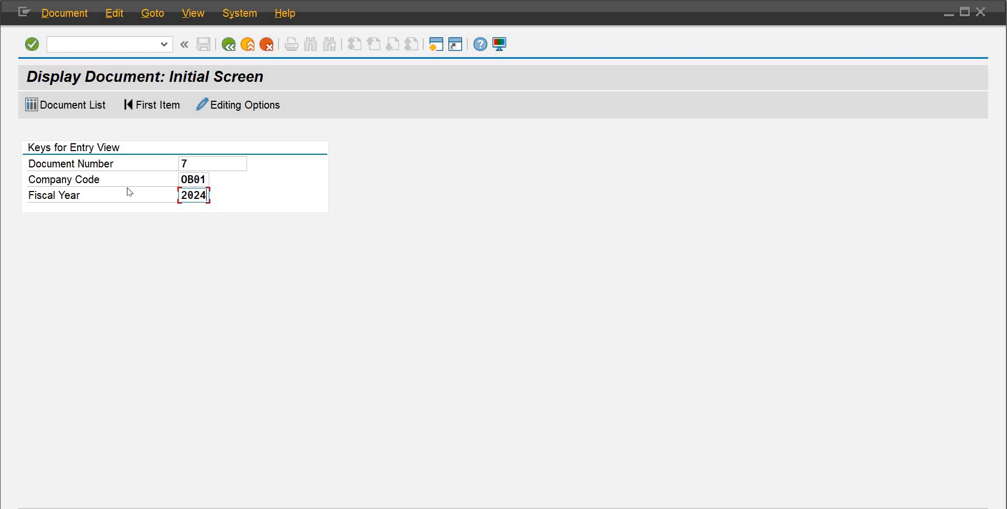
key(Return)
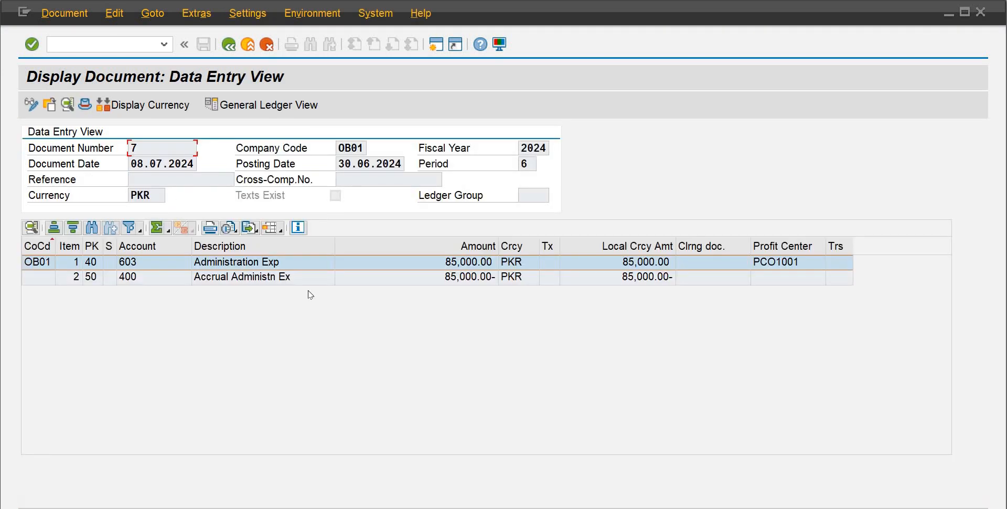
click(287, 264)
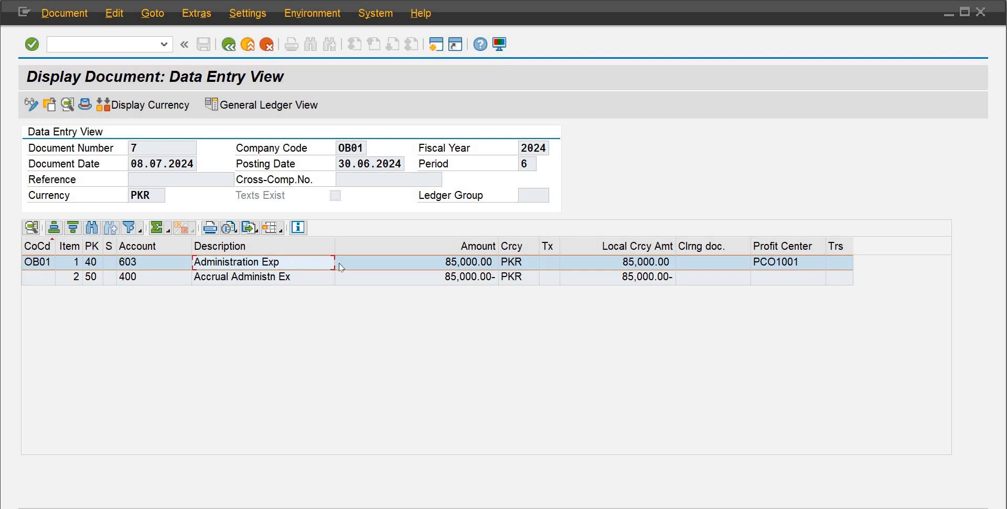
click(265, 281)
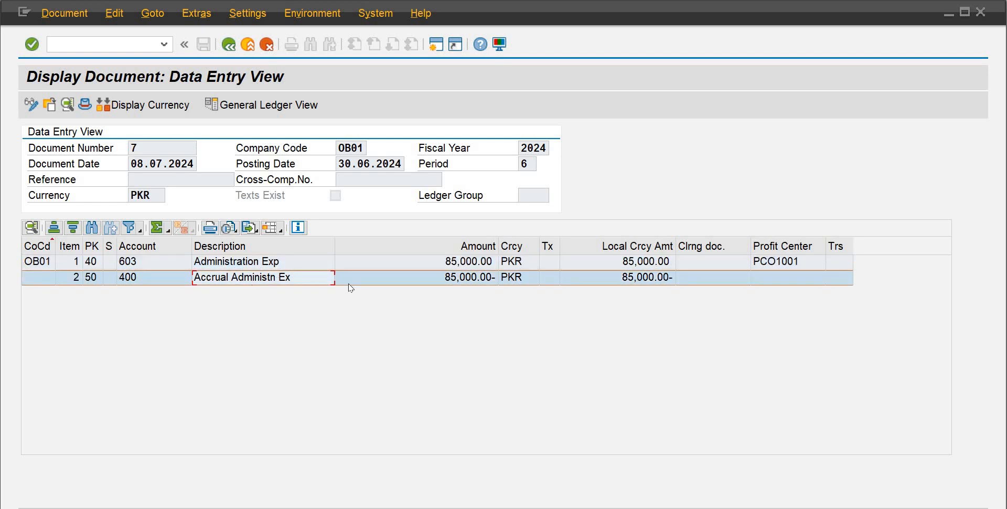
click(433, 283)
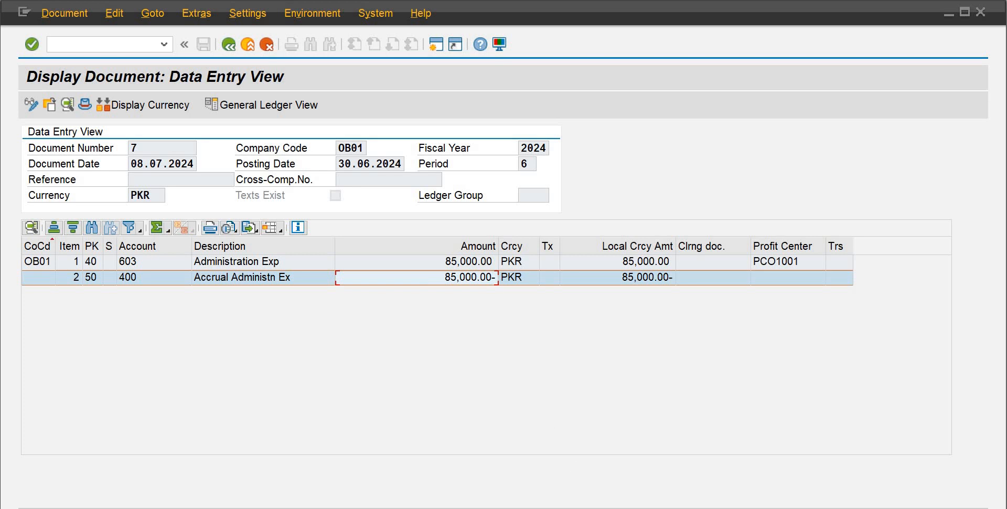
Return to the line items of account 400 and compare payment documents 8 and 9 with the accrual amount
mouse_move(549, 507)
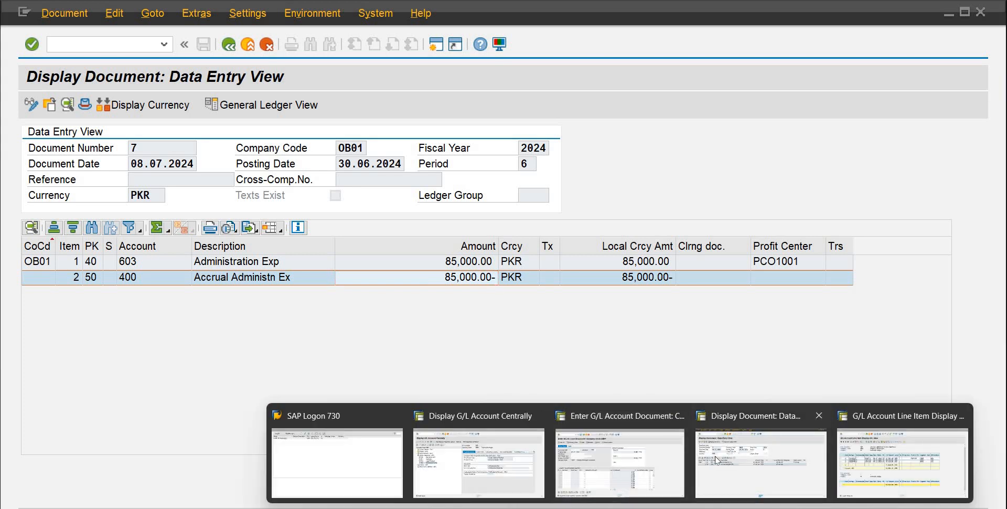
mouse_move(859, 488)
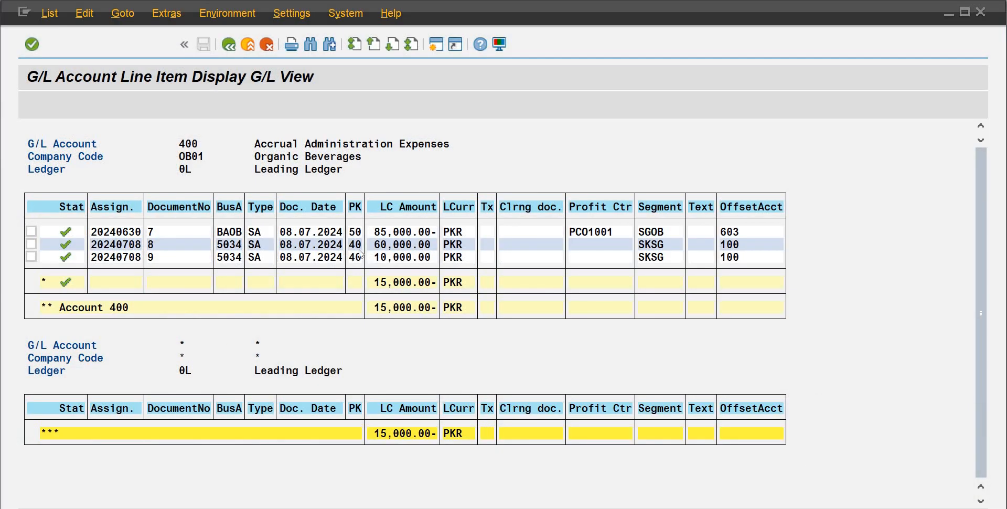
click(372, 248)
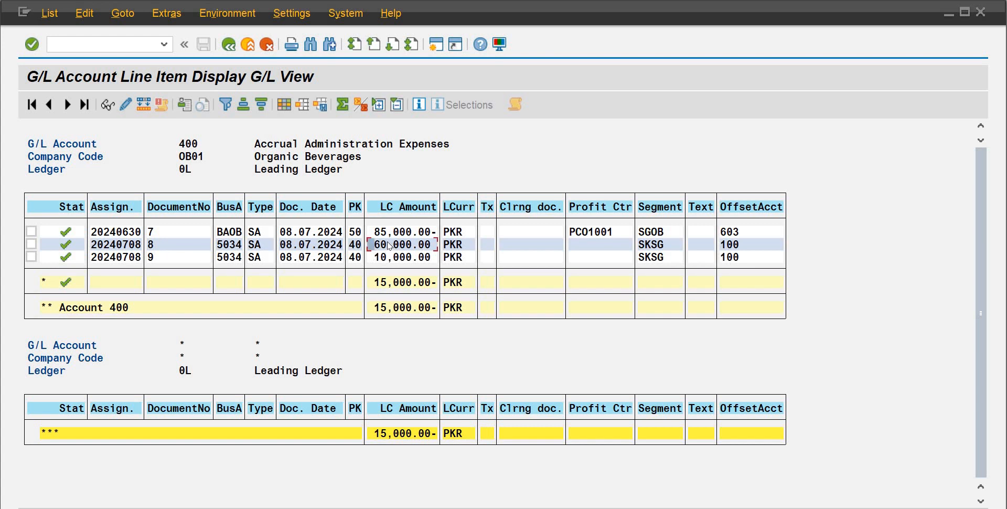
click(156, 247)
click(158, 257)
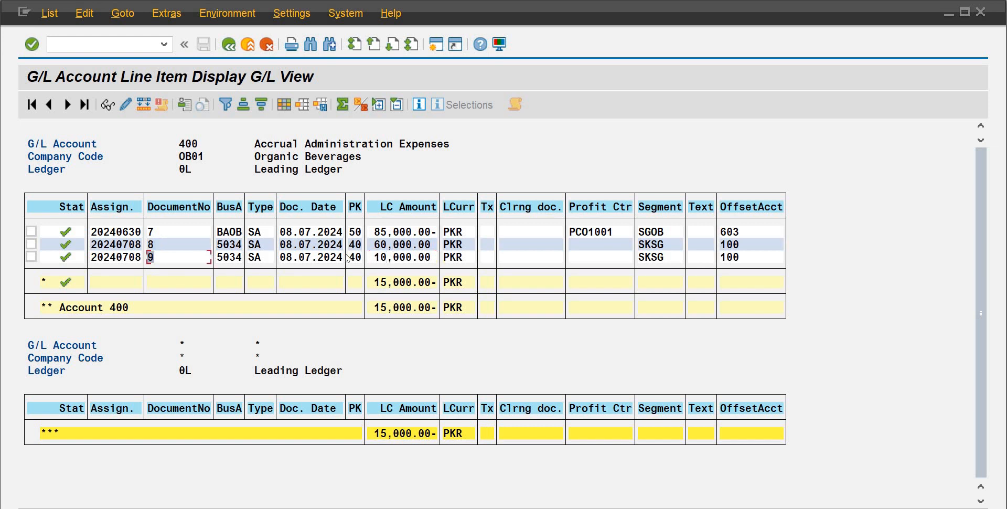
click(400, 233)
click(383, 257)
Leave the account 400 list, reopen FAGLL03, and display all line items of G/L account 102 in company code OB01
click(124, 46)
click(228, 45)
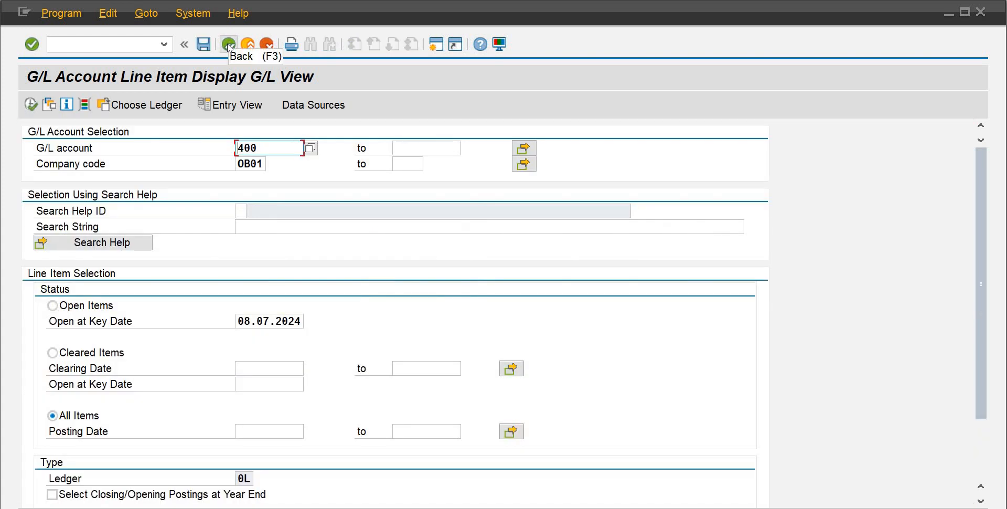
click(228, 44)
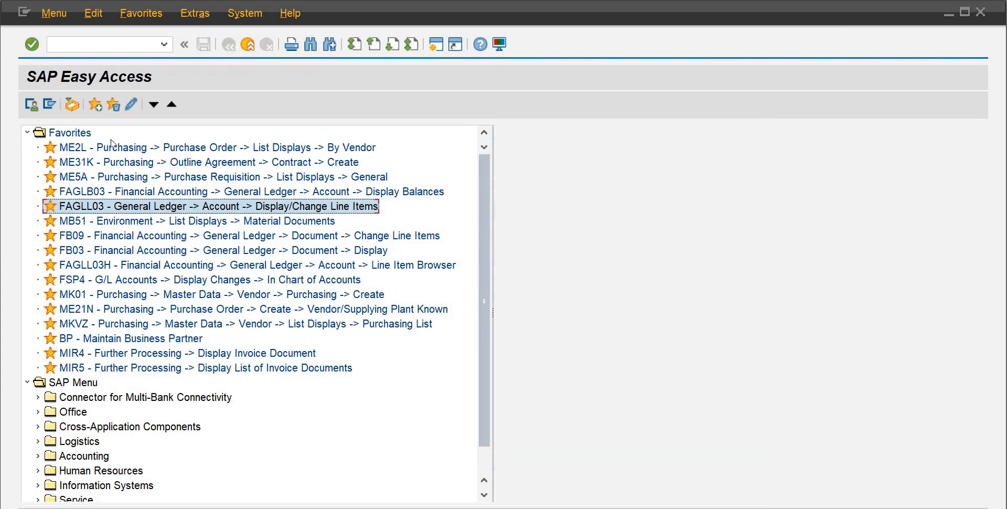
double_click(101, 205)
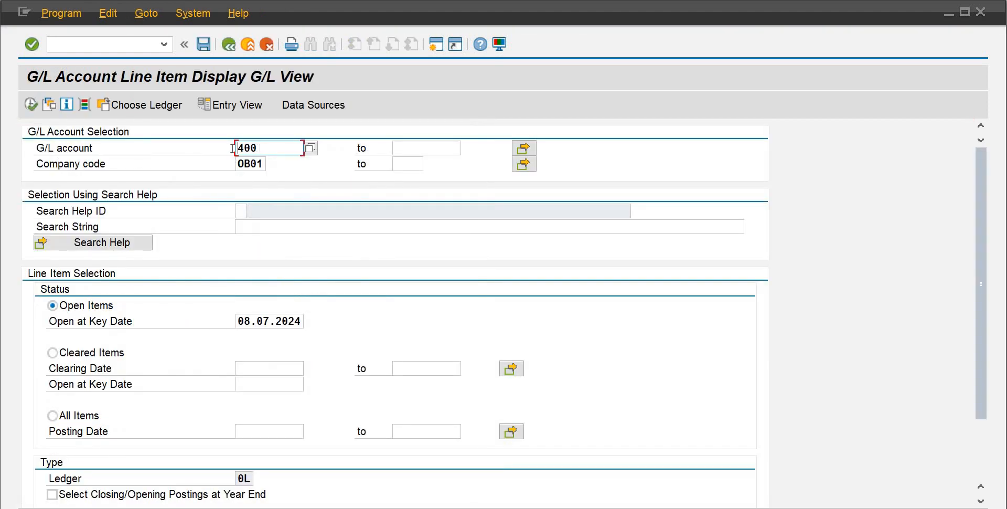
drag(233, 148, 210, 150)
text(102)
click(52, 415)
click(31, 105)
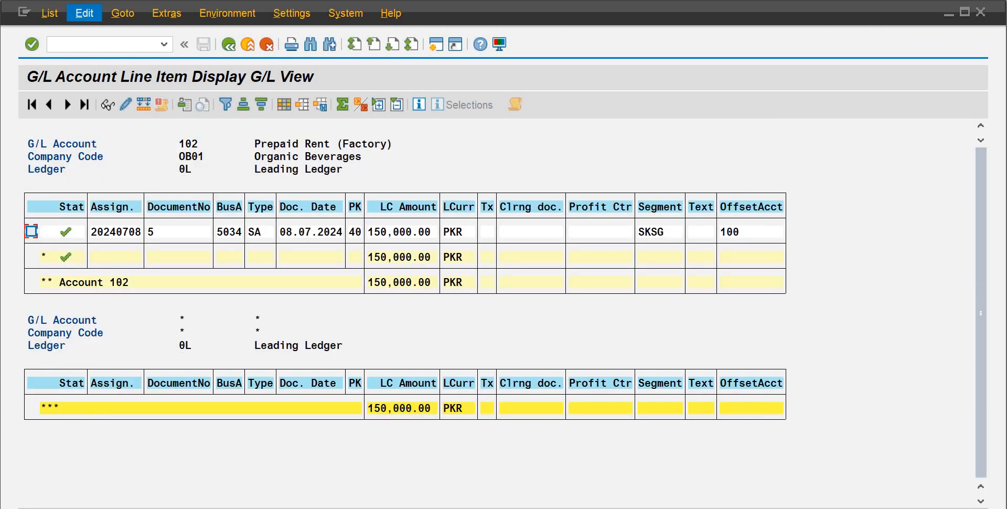
click(4, 8)
click(3, 10)
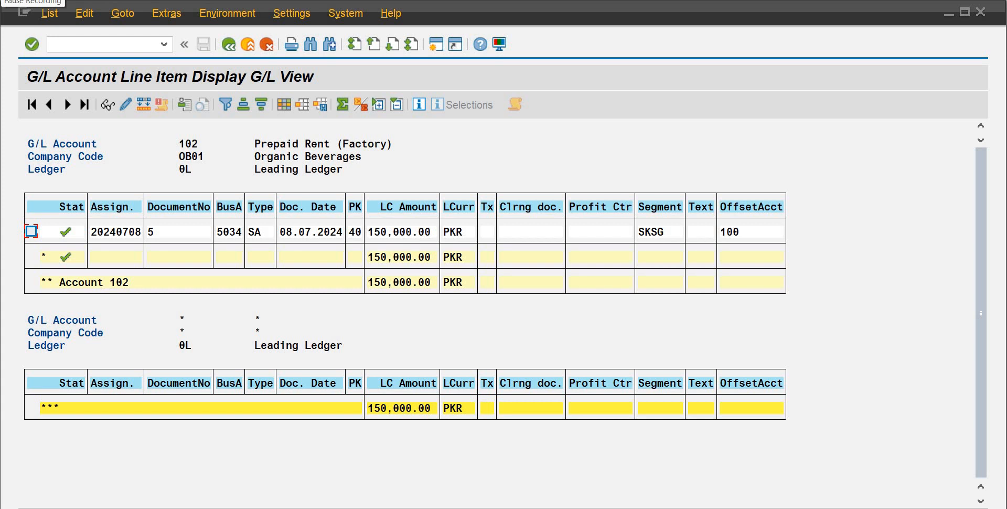
click(2, 1)
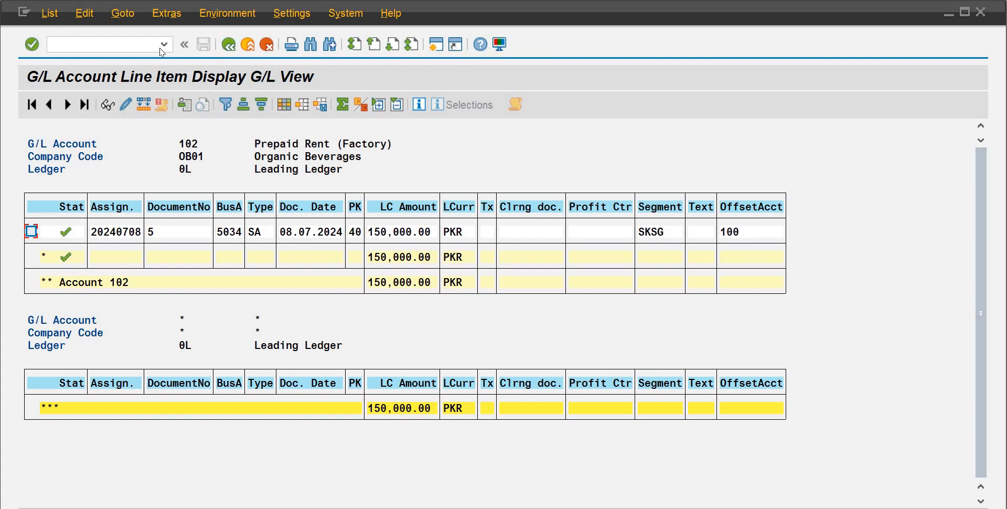
Return to the selection screen and display all line items of G/L account 100 in company code OB01
click(143, 48)
key(F3)
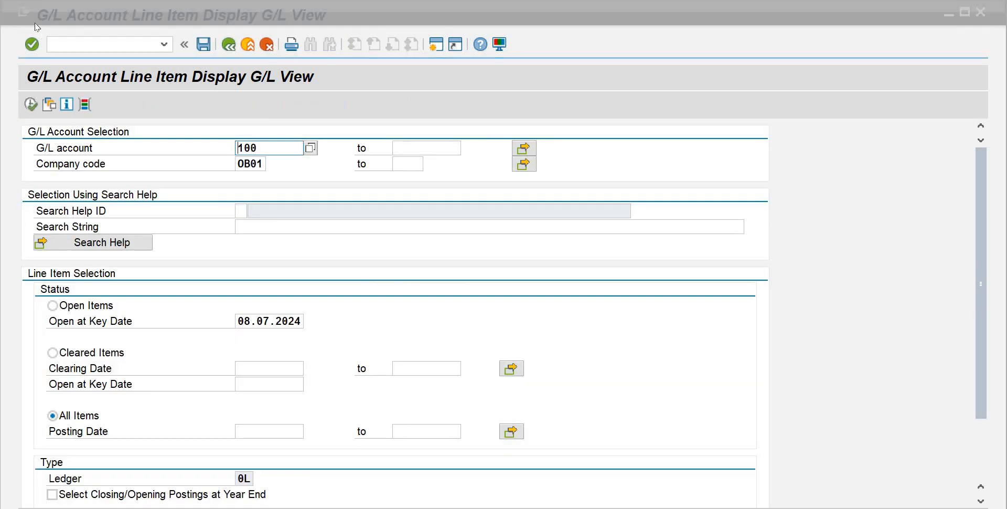
click(31, 105)
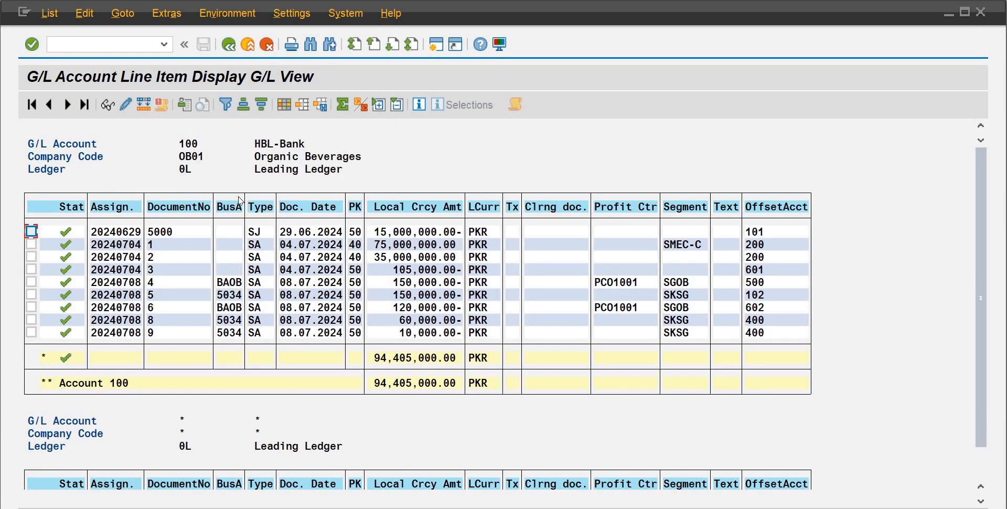
Examine the rent payments in documents 4 and 5 on the bank account, mark document 4's line, and return to the selection screen
click(403, 284)
key(Down)
click(403, 284)
click(400, 295)
click(398, 285)
click(613, 284)
click(31, 282)
click(412, 296)
click(30, 282)
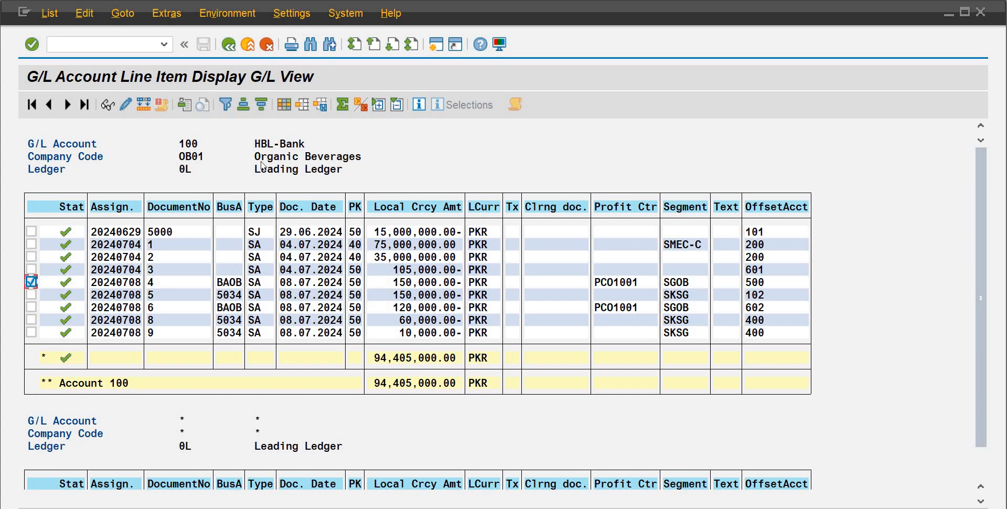
click(230, 47)
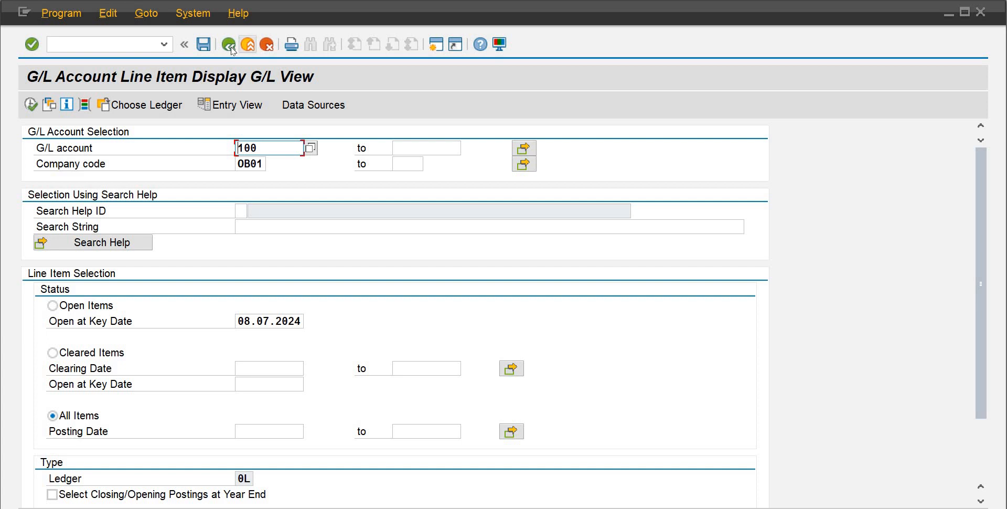
Leave FAGLL03, switch to the adjustment entries PDF in Edge, and review the Un-earned/Accrual Income and Receivables headings in sections 3 and 4
click(230, 46)
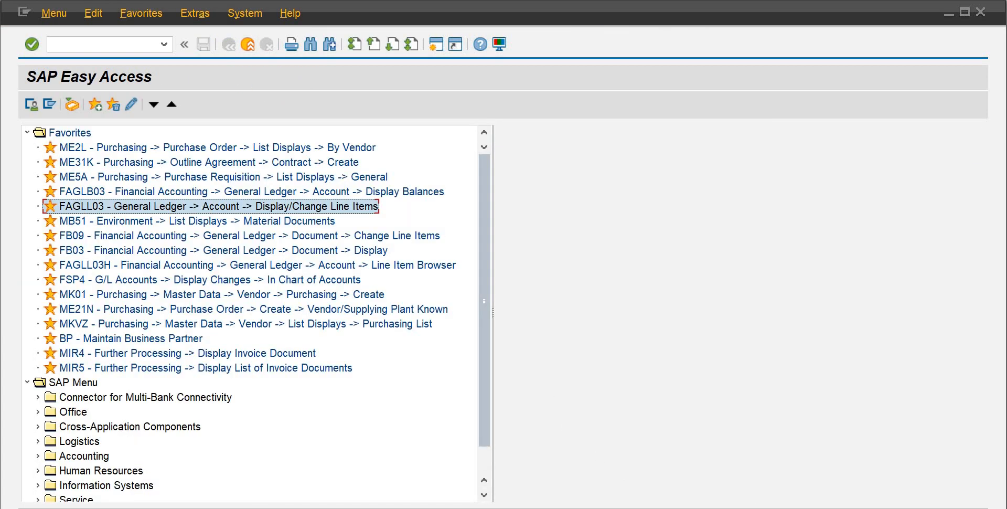
mouse_move(568, 507)
click(556, 457)
drag(998, 149, 1005, 227)
drag(289, 202, 535, 205)
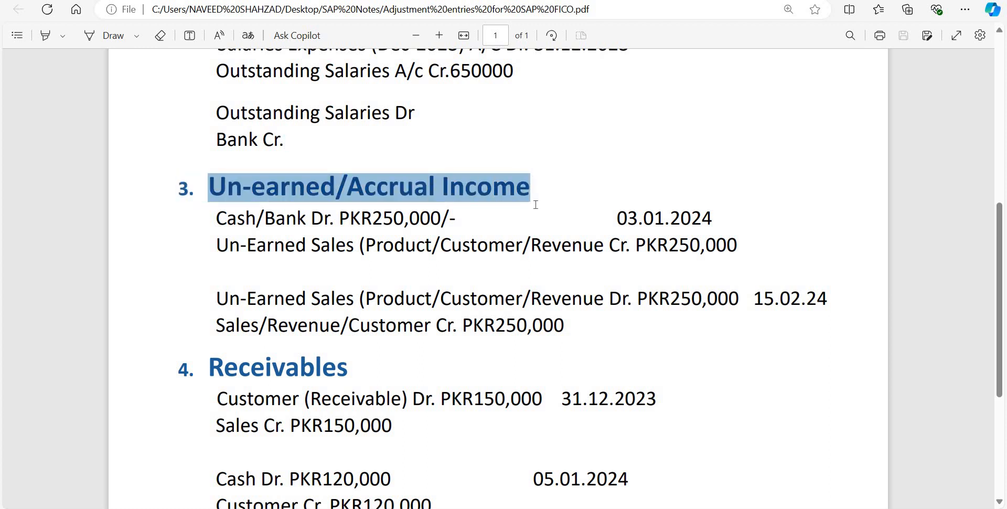
drag(224, 368, 348, 370)
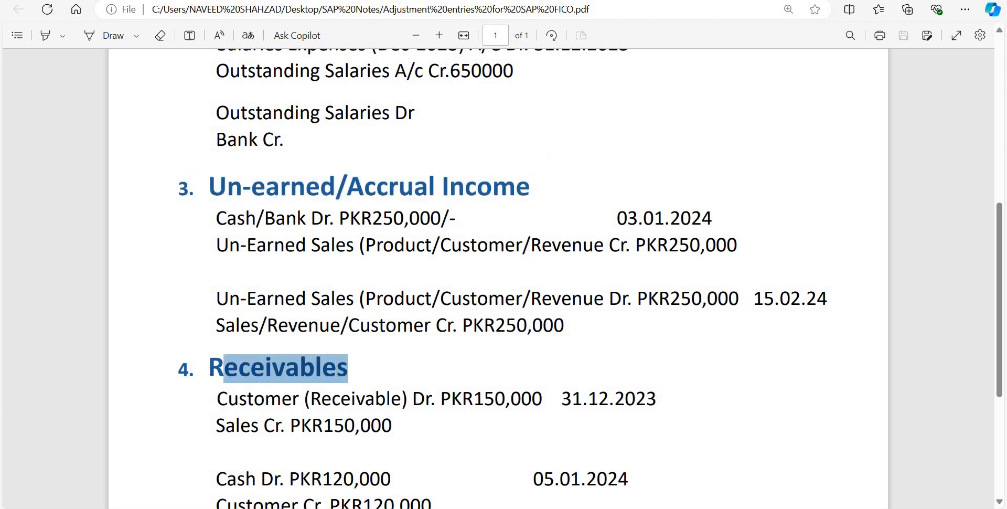
right_click(215, 373)
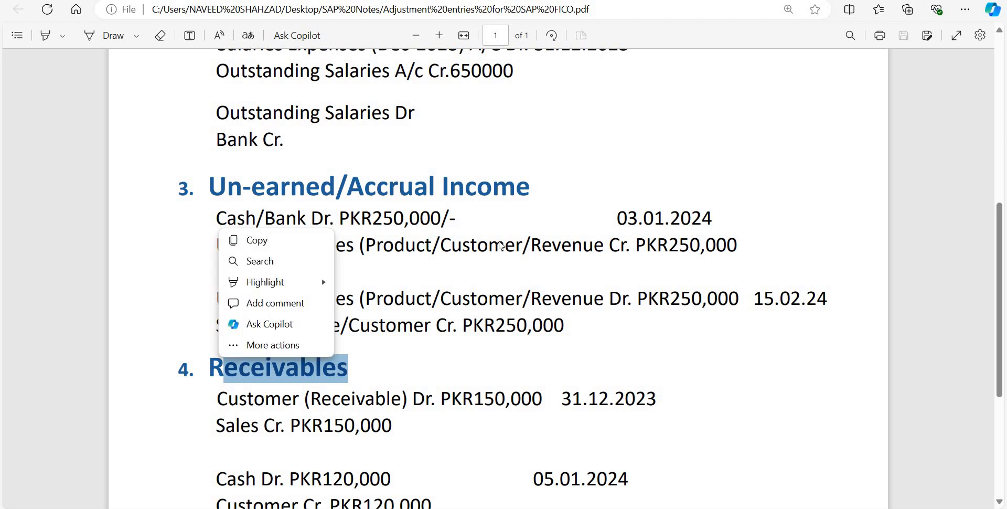
click(304, 237)
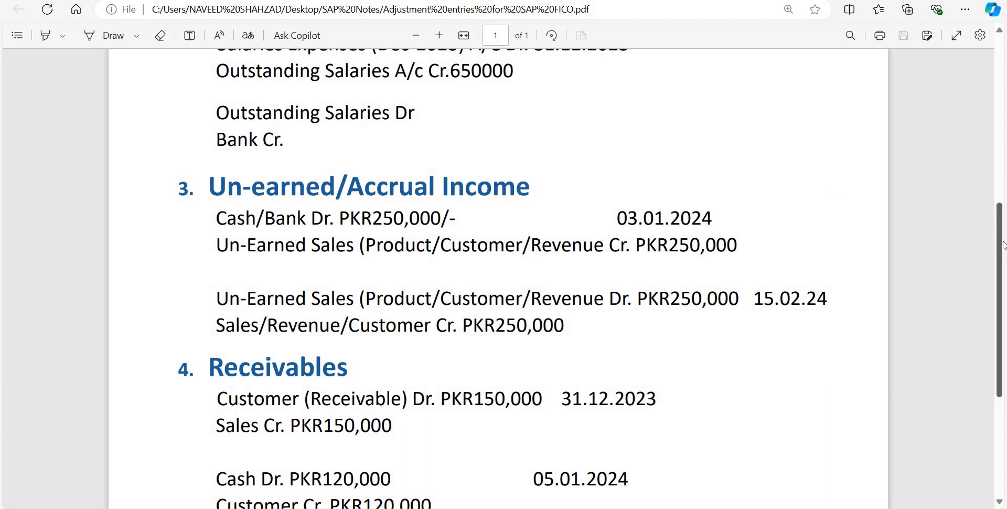
Read through the remaining adjustment entries in the PDF and mark the Depreciations heading in section 5
scroll(1005, 287, down, 1)
scroll(1005, 288, down, 3)
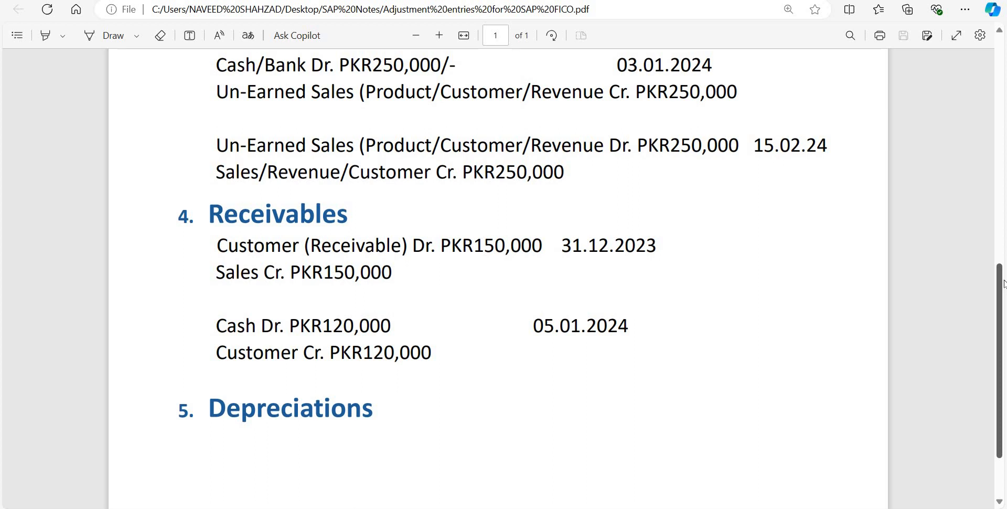
scroll(983, 204, up, 6)
scroll(986, 226, down, 2)
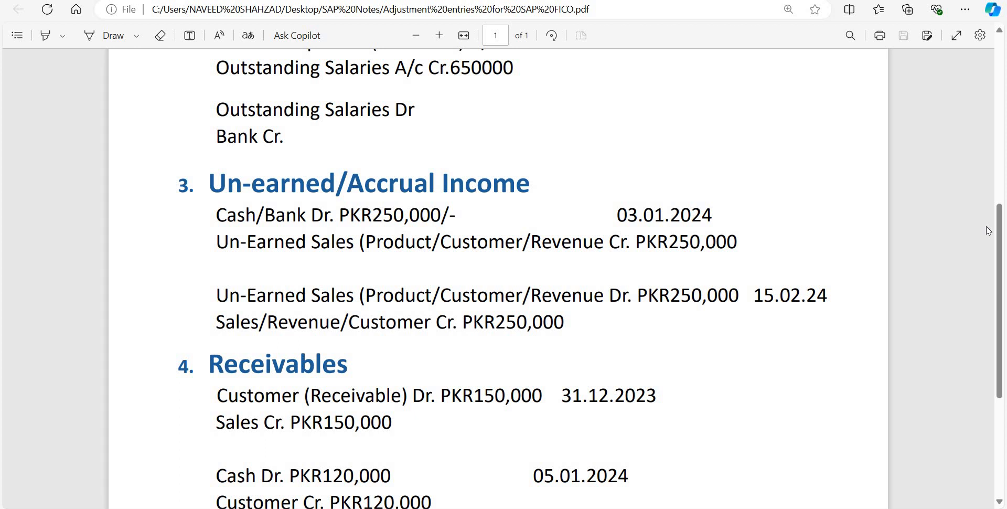
drag(998, 226, 1005, 299)
scroll(465, 373, down, 2)
drag(374, 371, 200, 383)
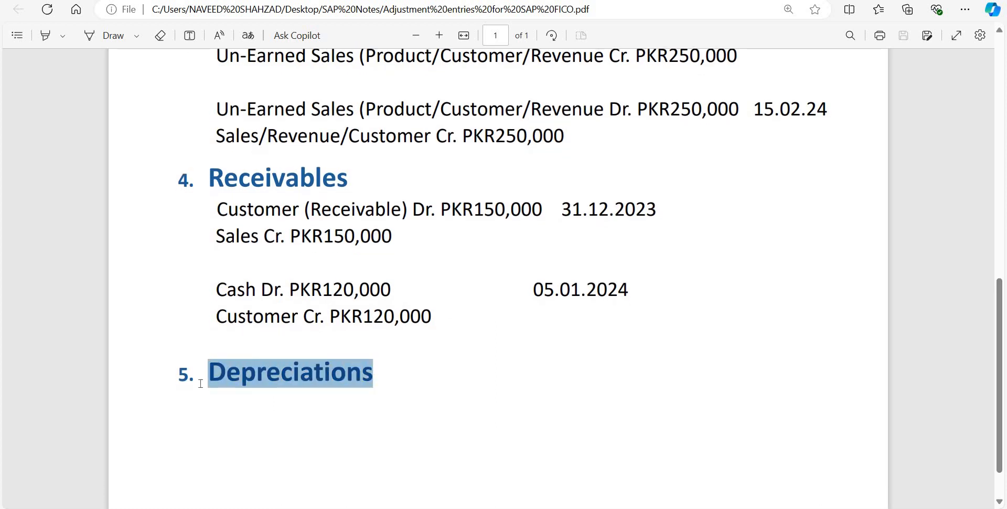
drag(200, 384, 174, 377)
click(662, 253)
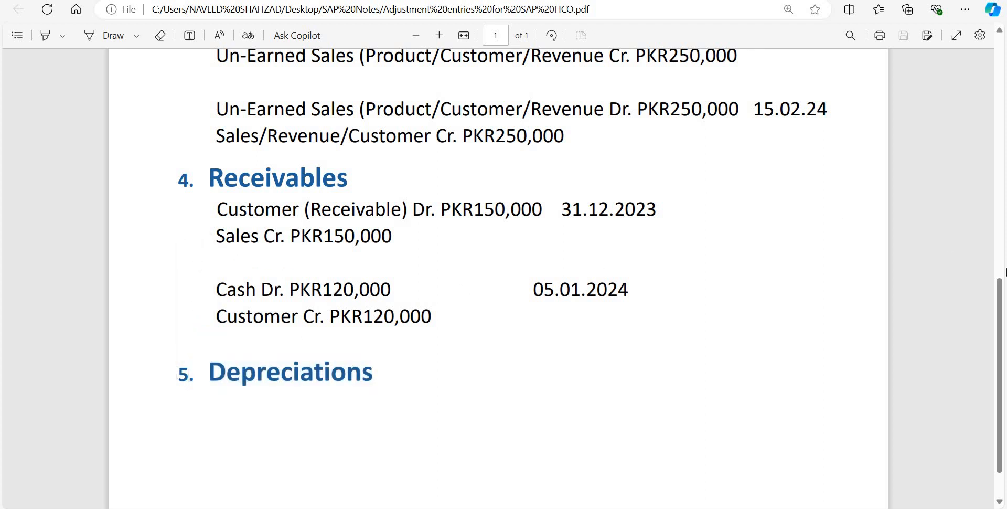
Go back to sections 3 and 4 of the PDF, marking the Un-earned/Accrual Income heading and the Receivables heading in turn
scroll(998, 271, up, 2)
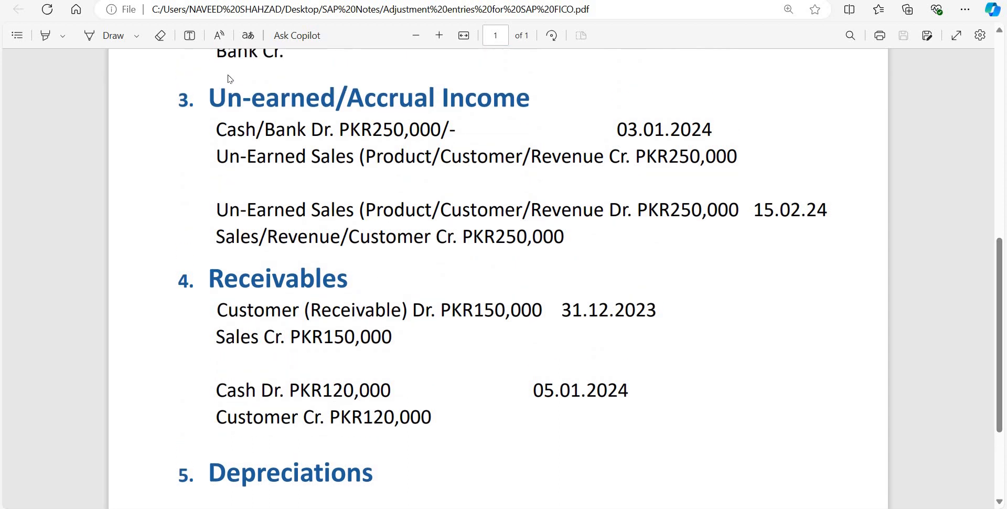
drag(198, 102, 601, 107)
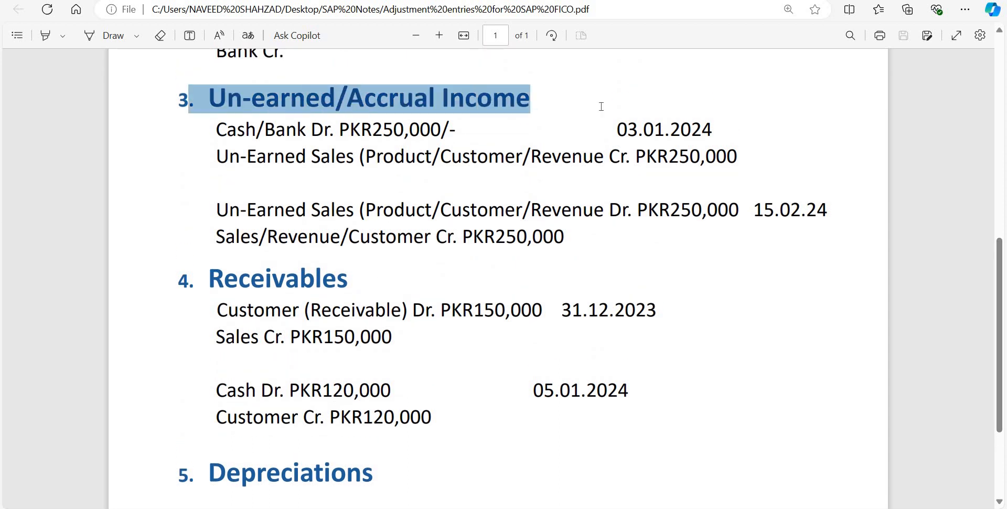
drag(349, 278, 175, 258)
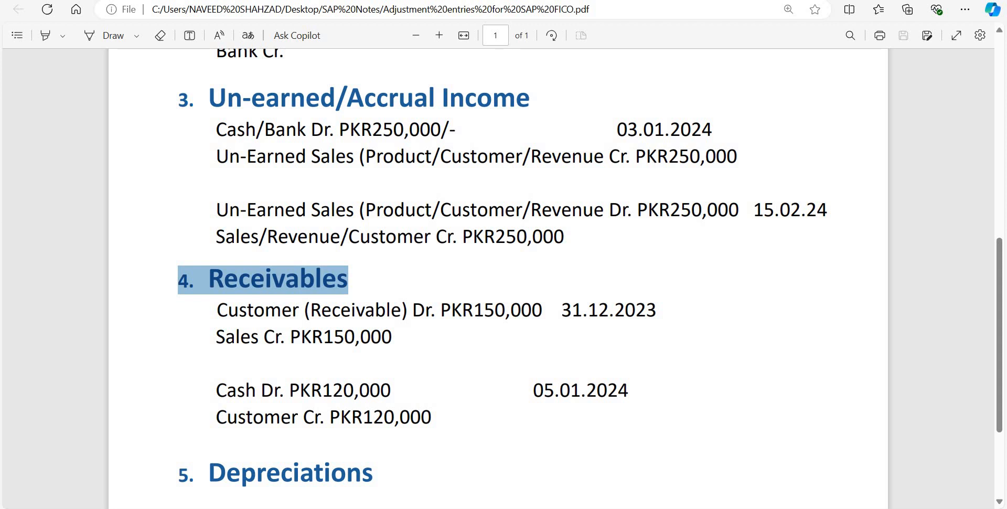
Switch to the Lecture No.8 Controlling Roadmap PDF and examine its topic list, organizational structure and cost center table
click(52, 0)
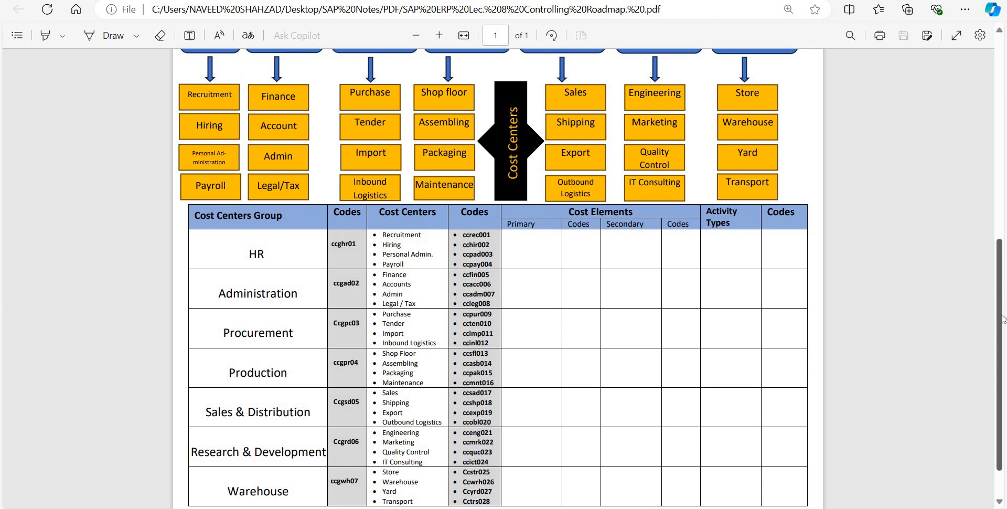
scroll(981, 257, up, 3)
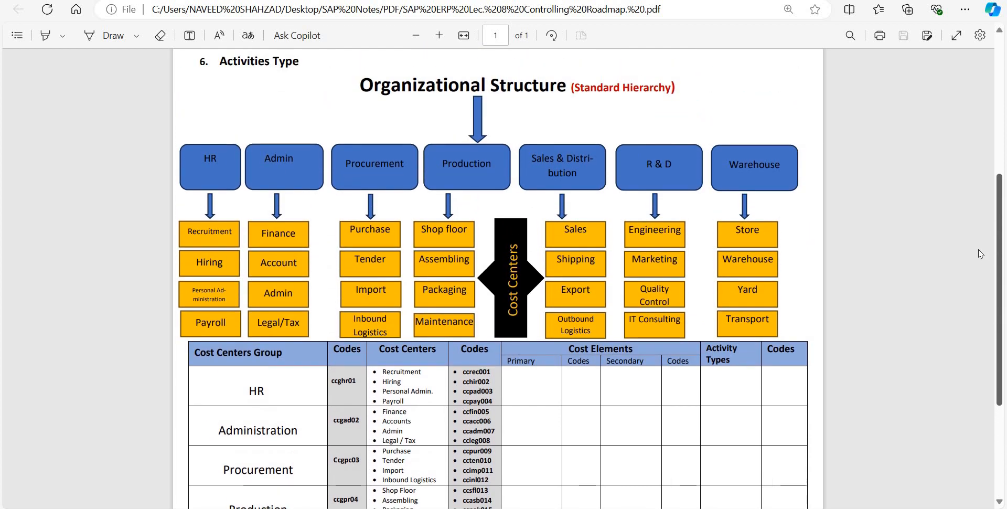
scroll(609, 238, up, 5)
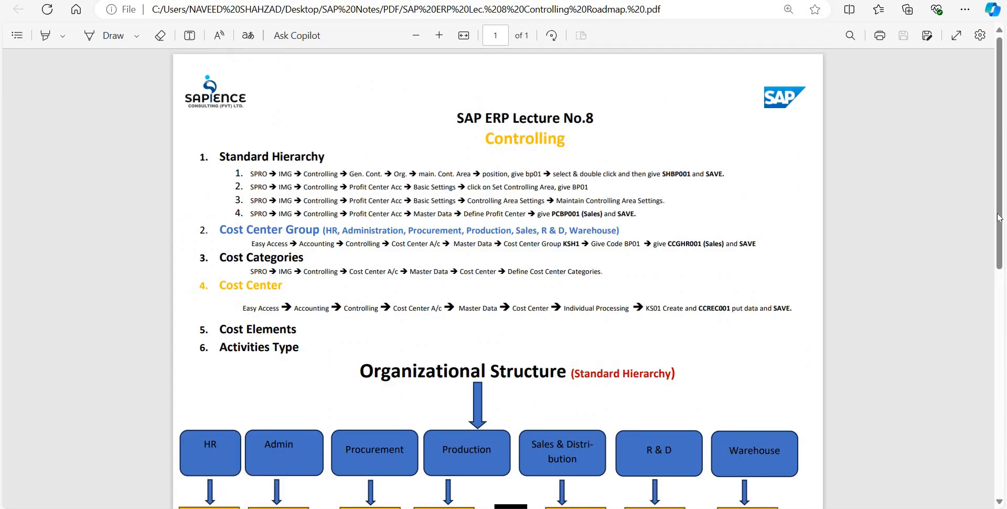
scroll(318, 269, down, 5)
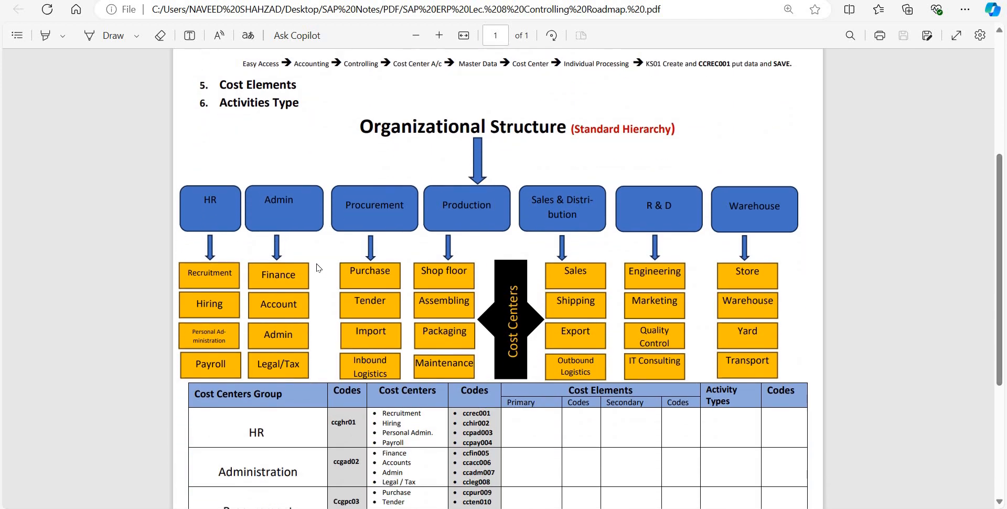